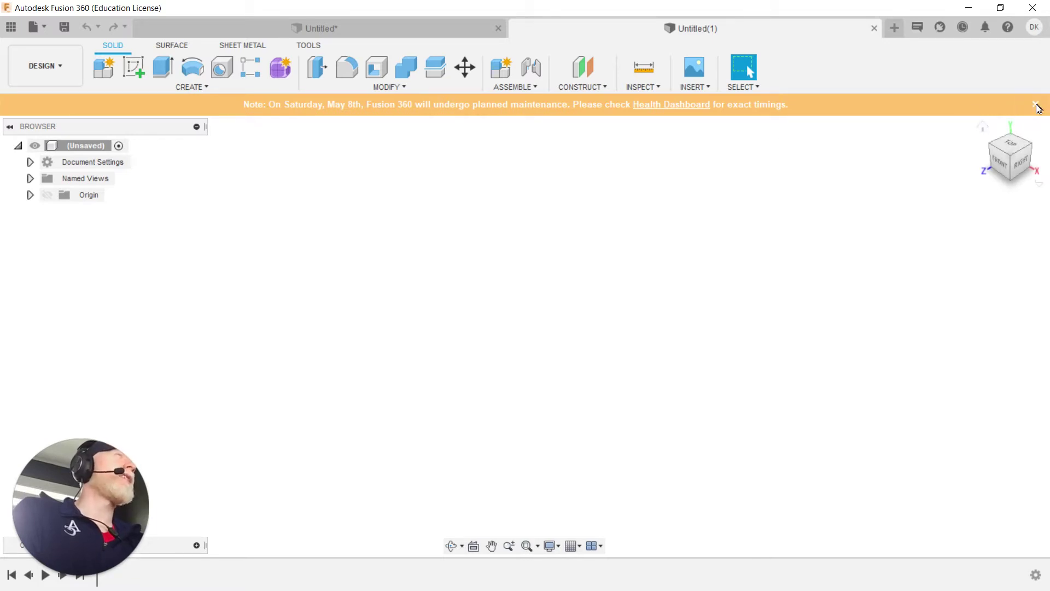
Step: Dismiss the maintenance notice, start saving the design, and create a new project named Piping Bag Nozzle
click(1036, 108)
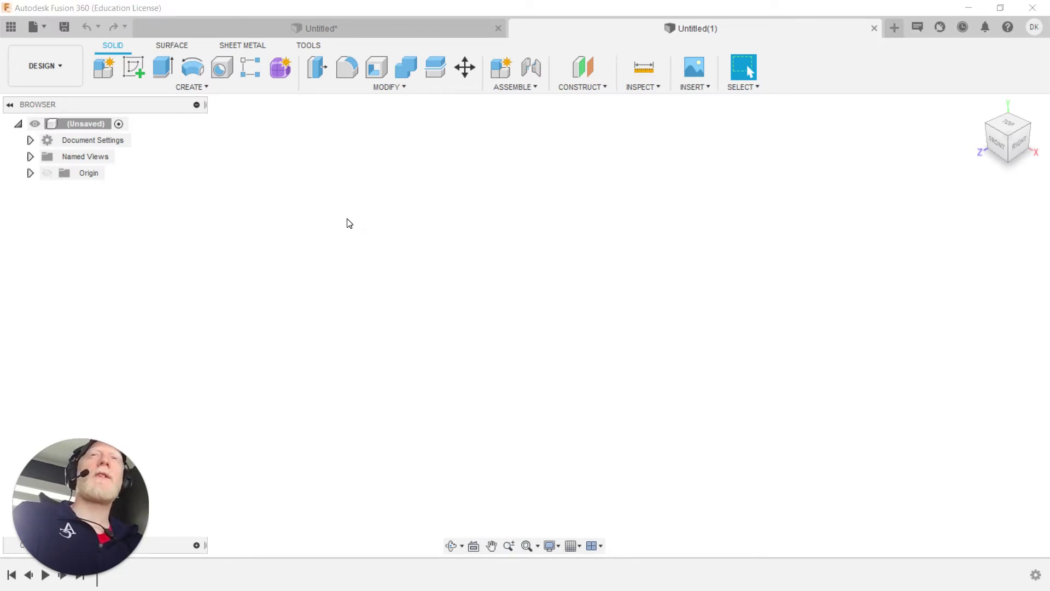
key(ctrl+s)
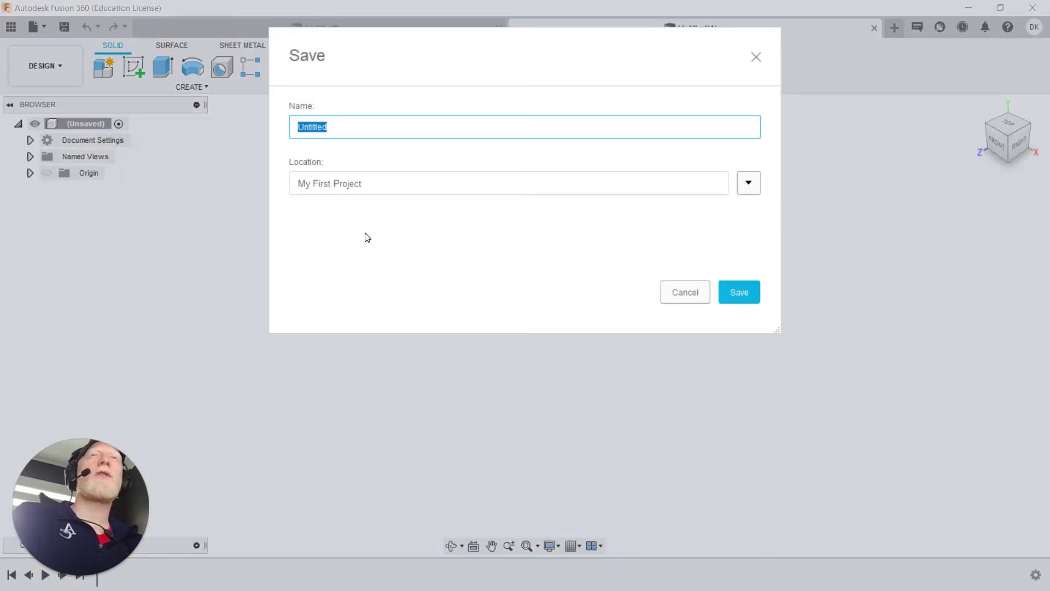
click(753, 184)
click(326, 542)
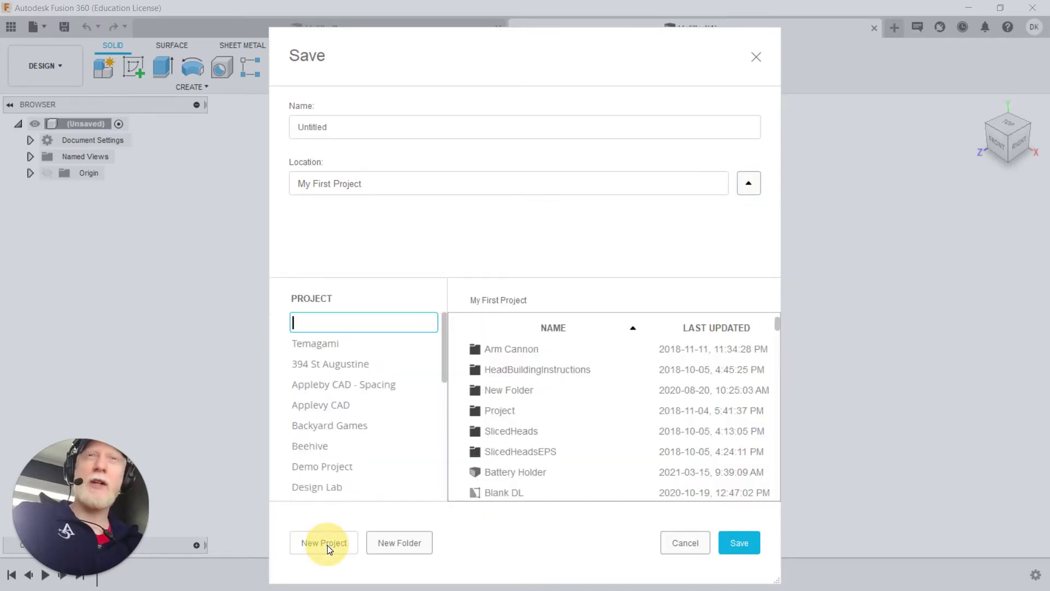
text(Piping Bag Nozzle)
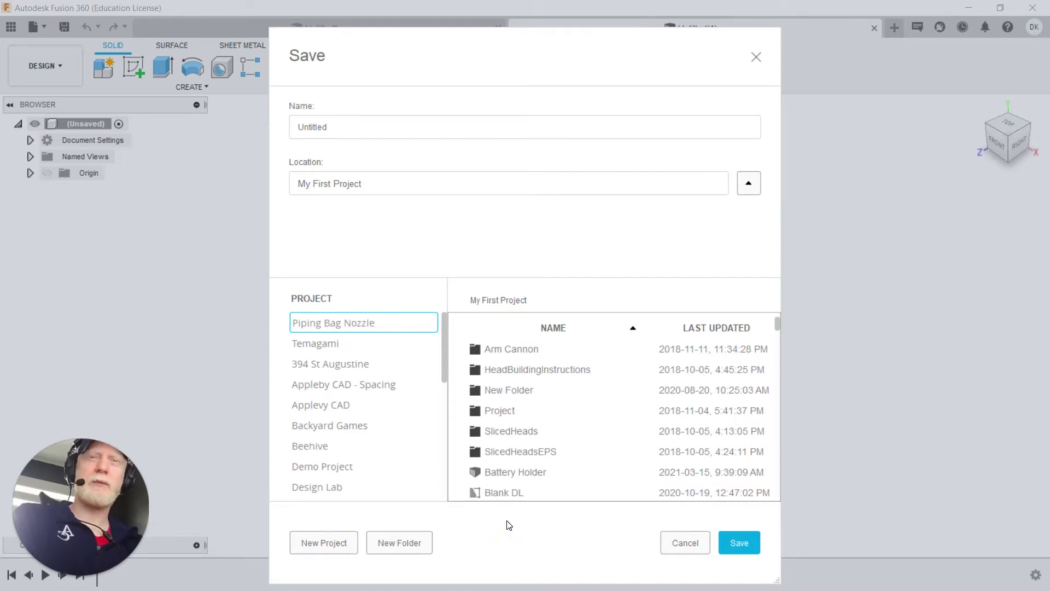
key(Return)
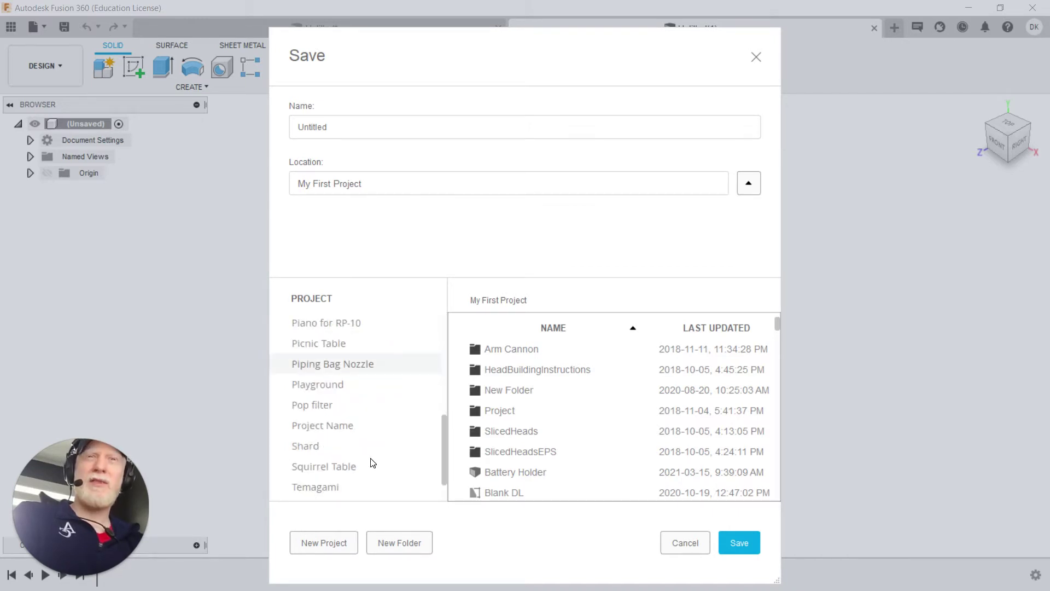
Step: Save the design as Nozzle in the Piping Bag Nozzle project
click(349, 370)
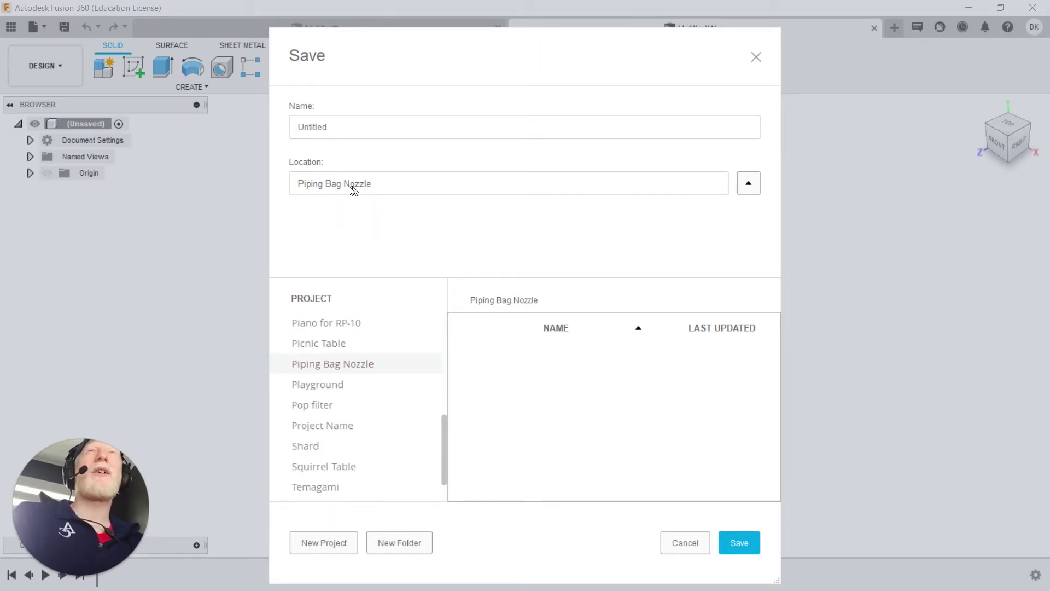
double_click(339, 127)
key(BackSpace)
text(Nozzle)
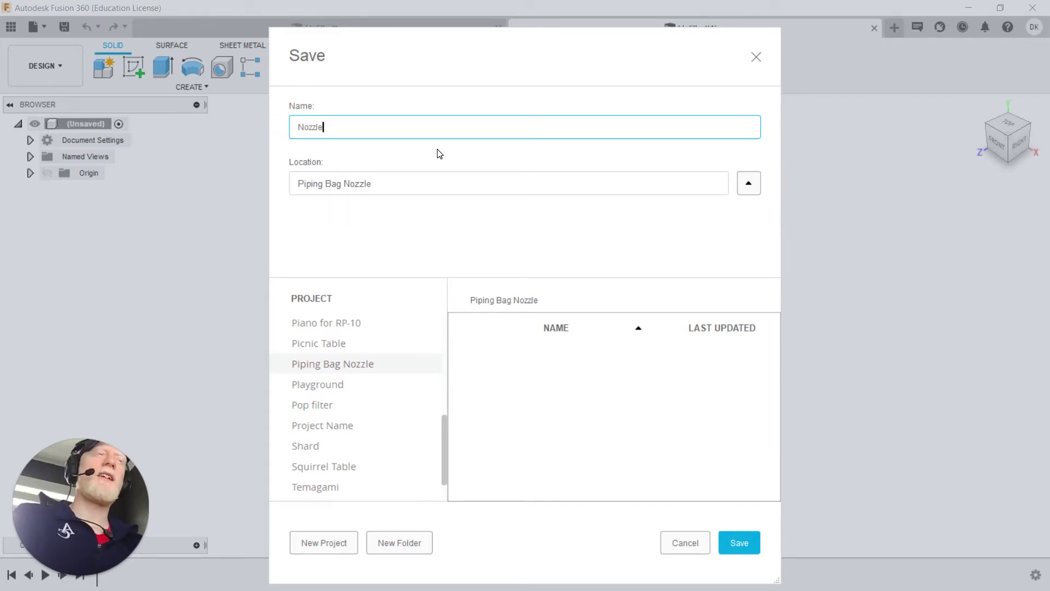
click(739, 543)
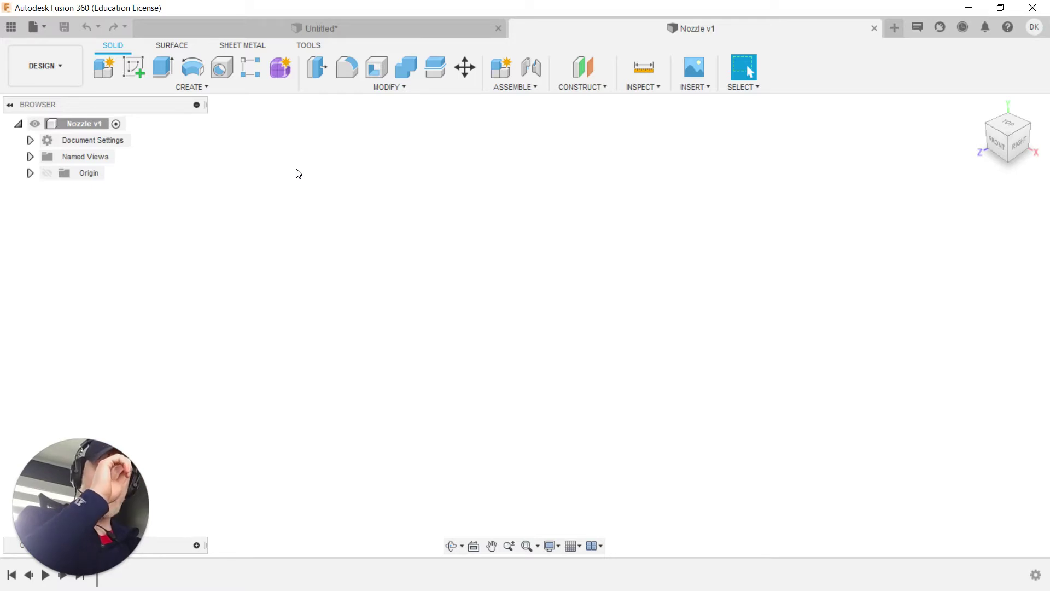
Step: Start a sketch on the horizontal origin plane and draw a centre-diameter circle about 64 mm across, centred on the origin
click(134, 67)
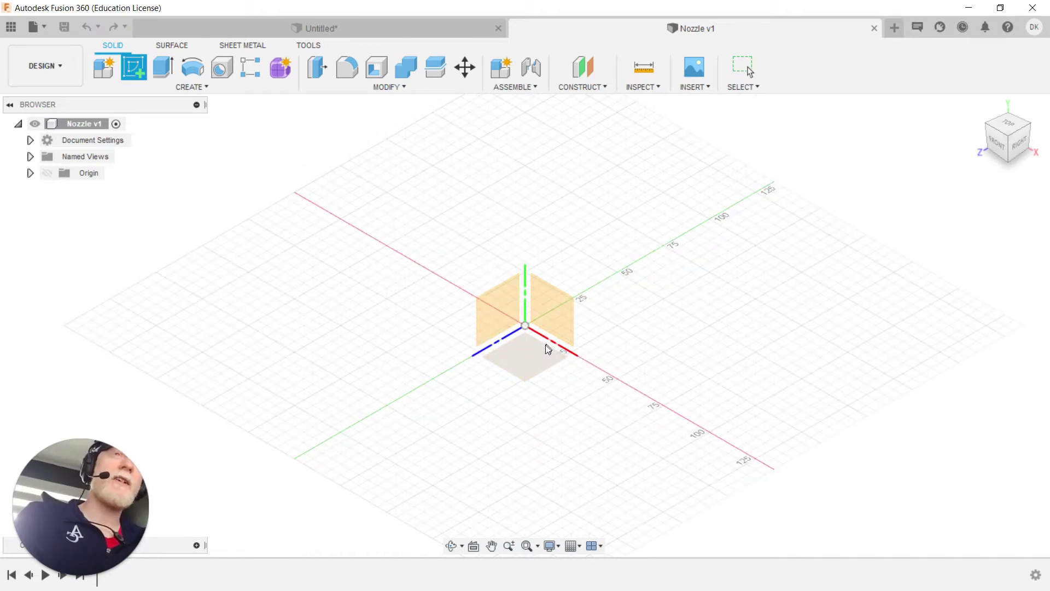
click(528, 360)
middle_drag(518, 328, 549, 387)
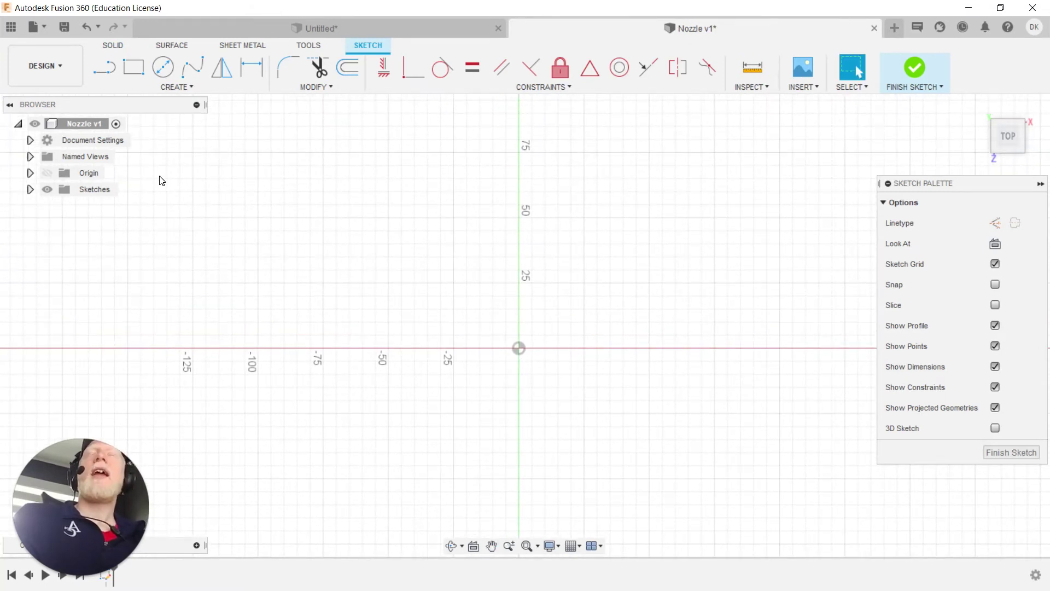
click(162, 67)
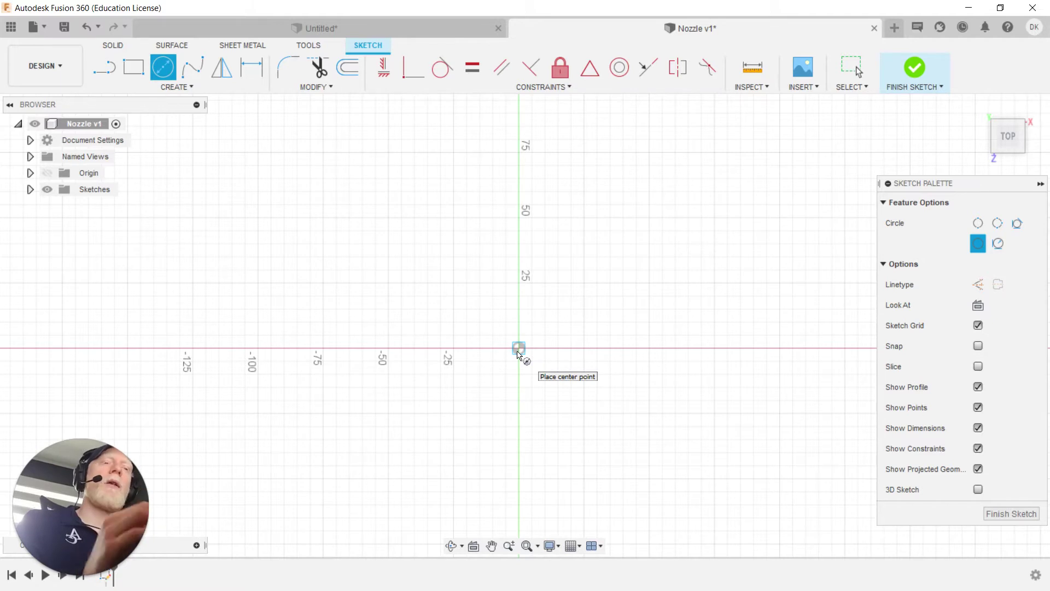
click(518, 349)
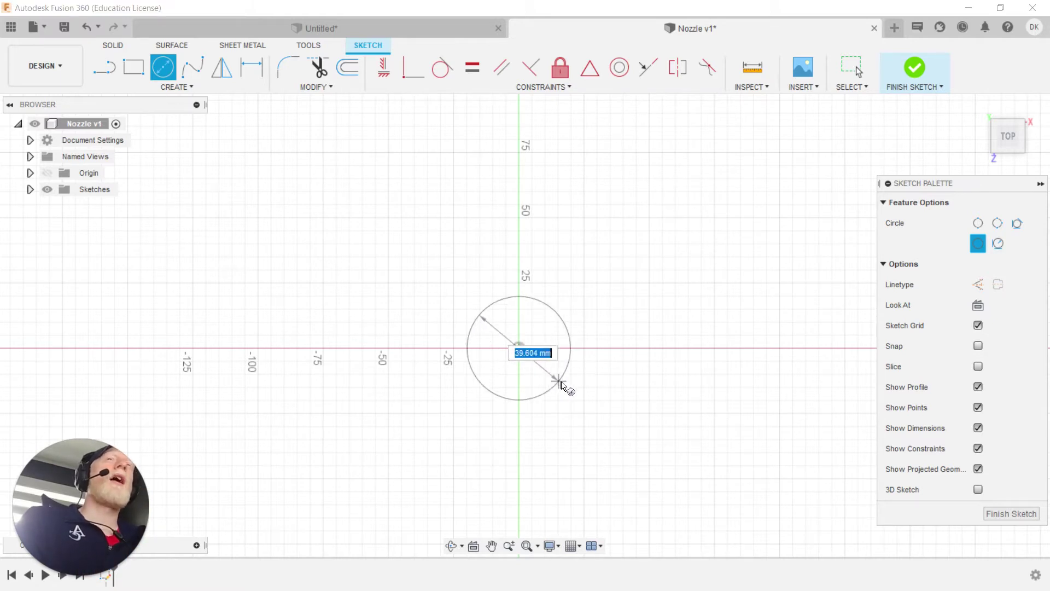
click(593, 389)
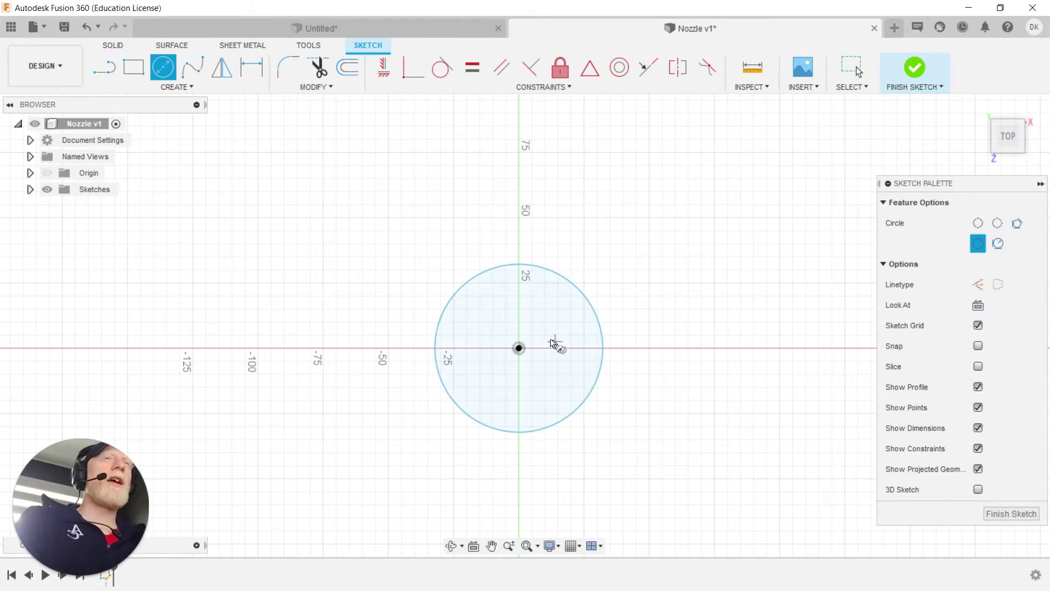
key(Escape)
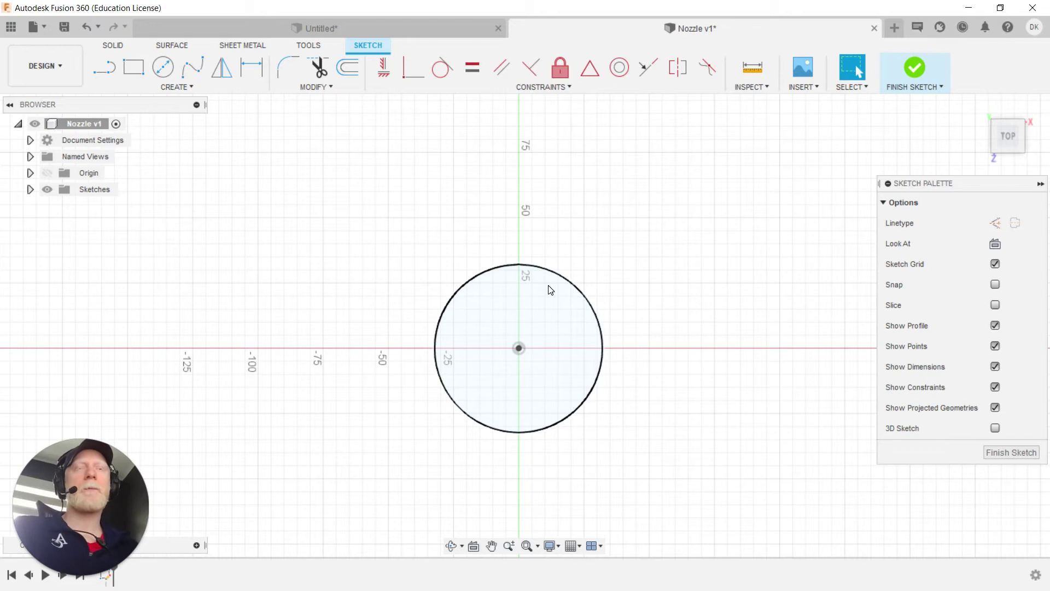
Step: Open the Change Parameters dialog, then shrink and move it beside the circle
key(s)
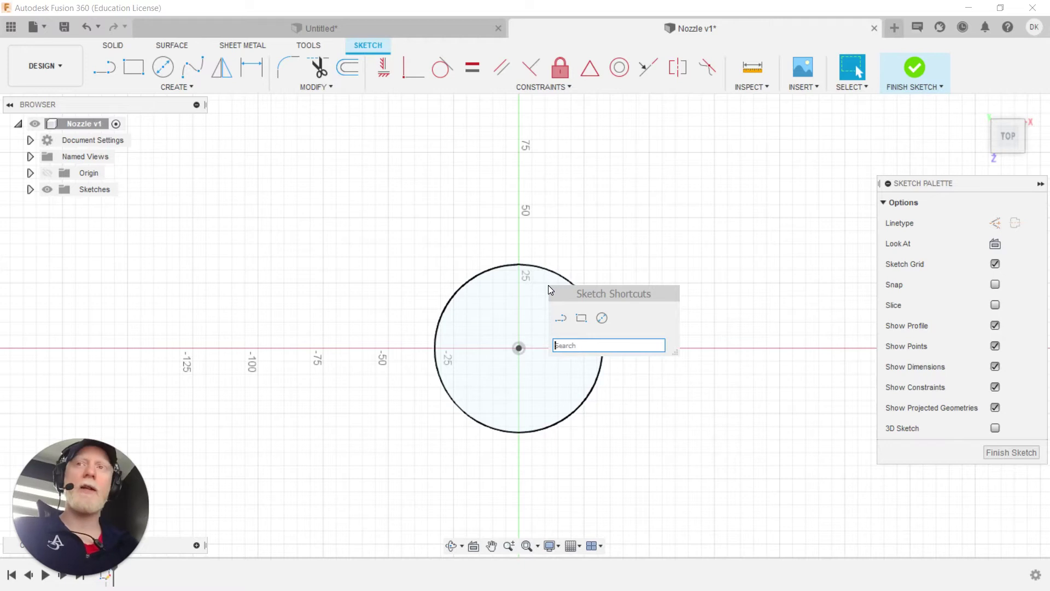
text(para)
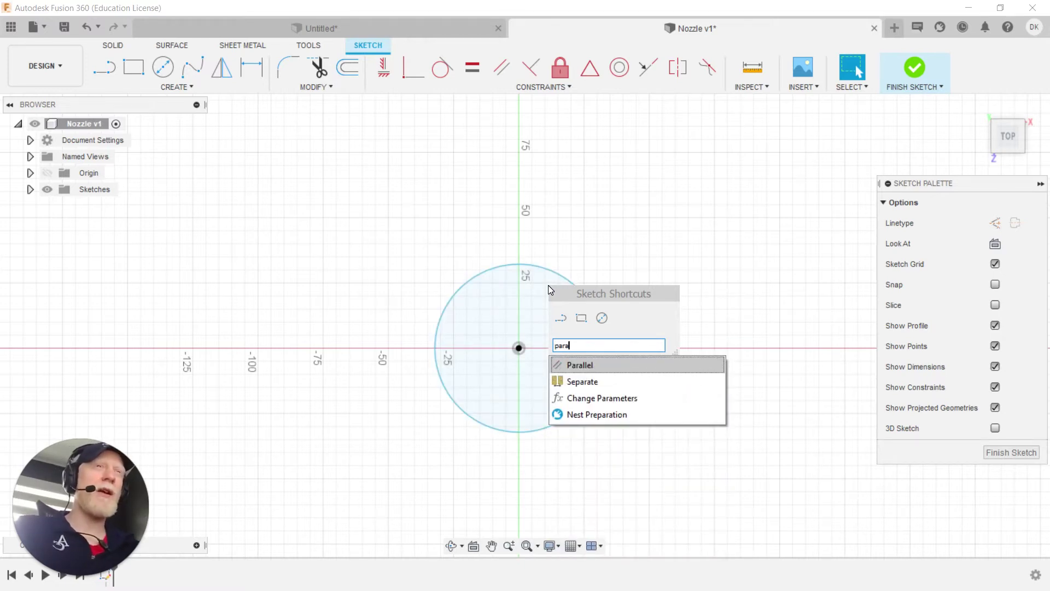
click(554, 400)
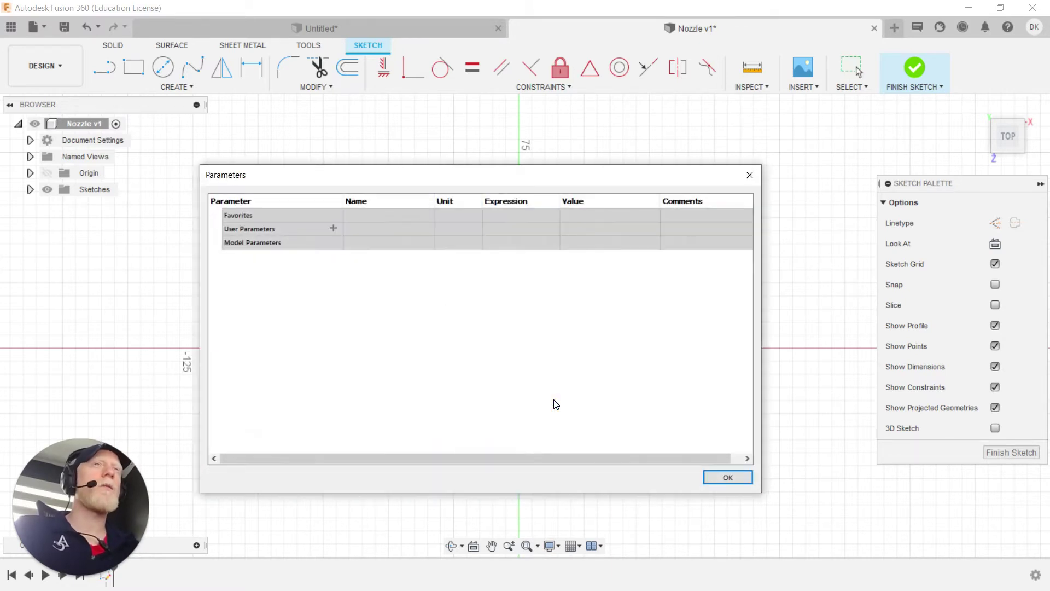
drag(761, 331, 495, 319)
drag(312, 175, 232, 196)
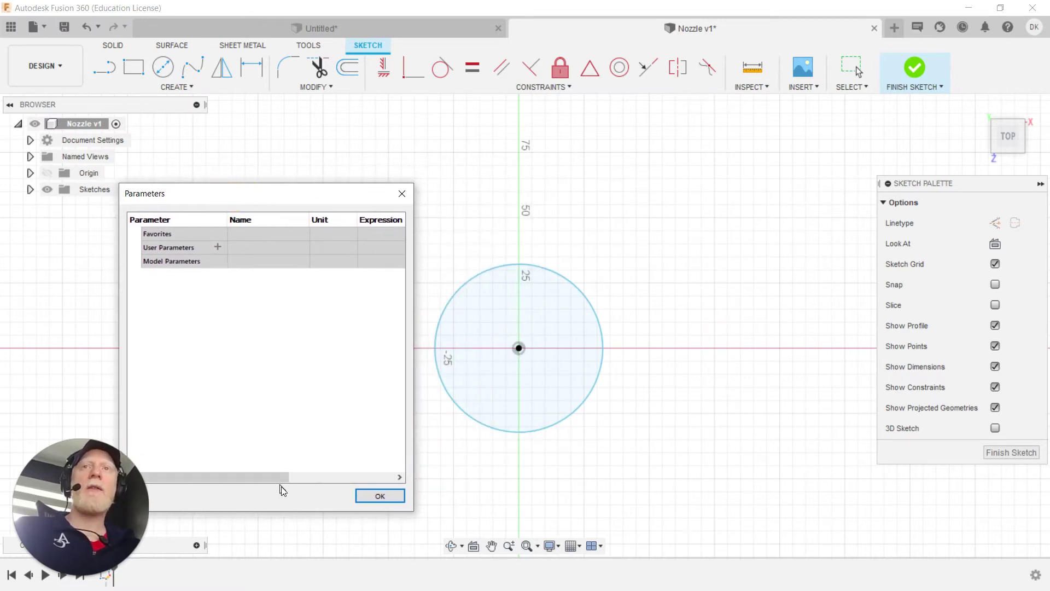
drag(292, 512, 290, 435)
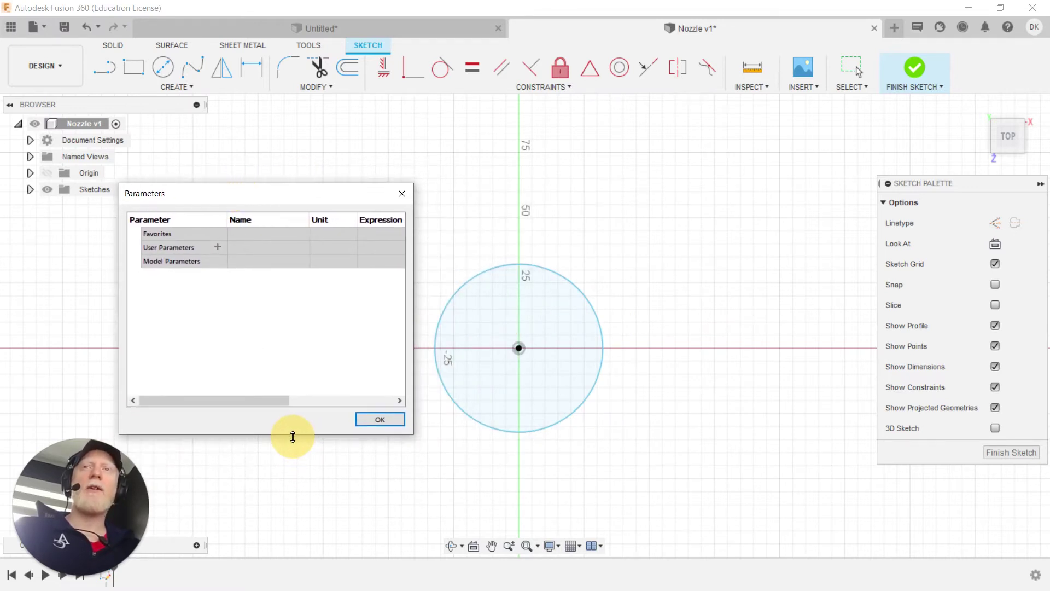
Step: Add a user parameter named bottom_dia in mm with the expression 20
click(218, 248)
click(218, 247)
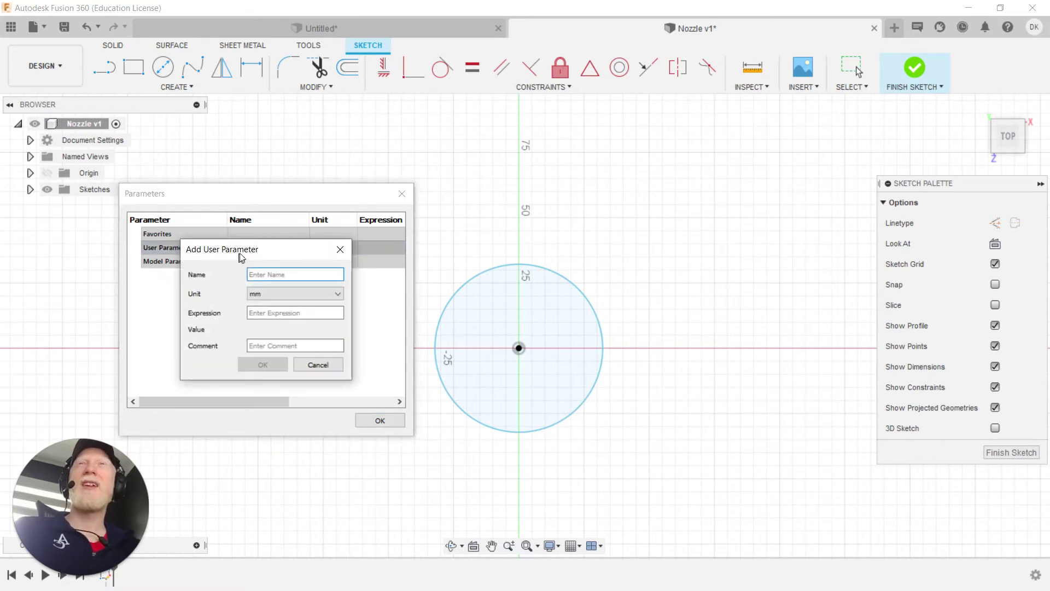
drag(240, 255, 274, 283)
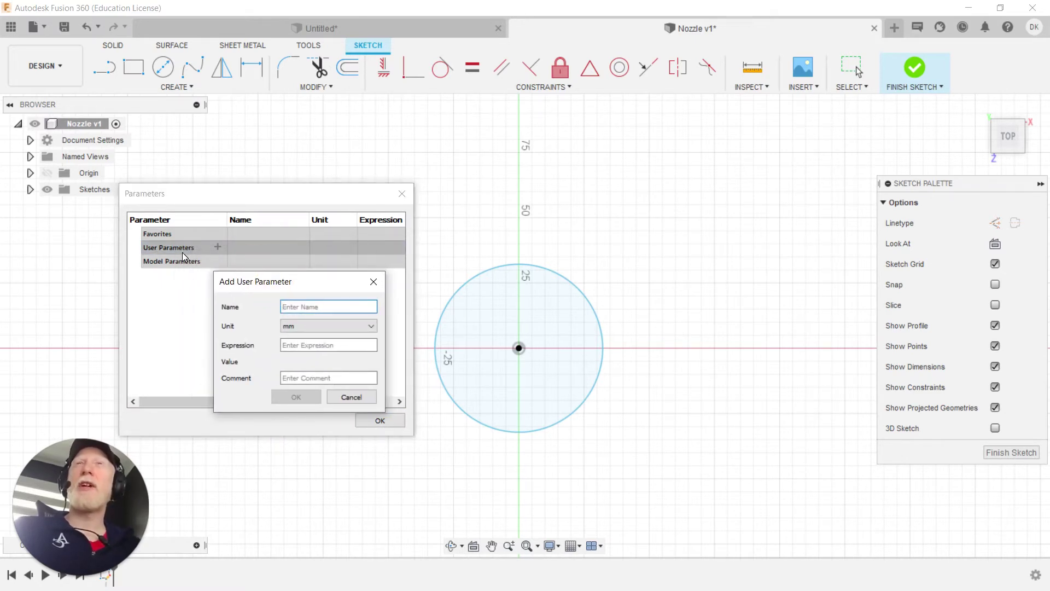
click(330, 308)
text(bottom_dia)
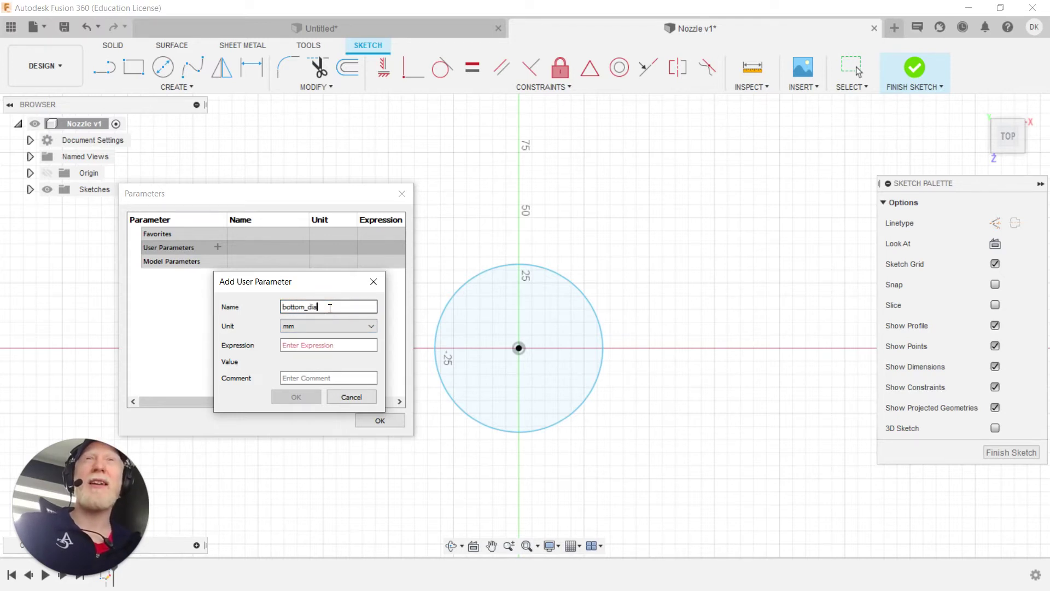
click(322, 346)
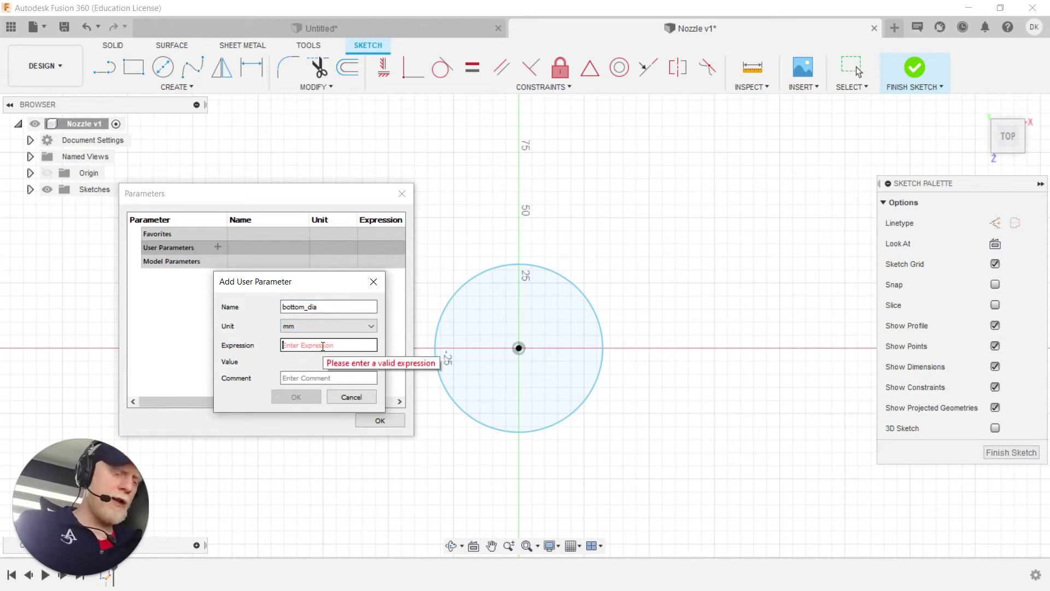
text(20)
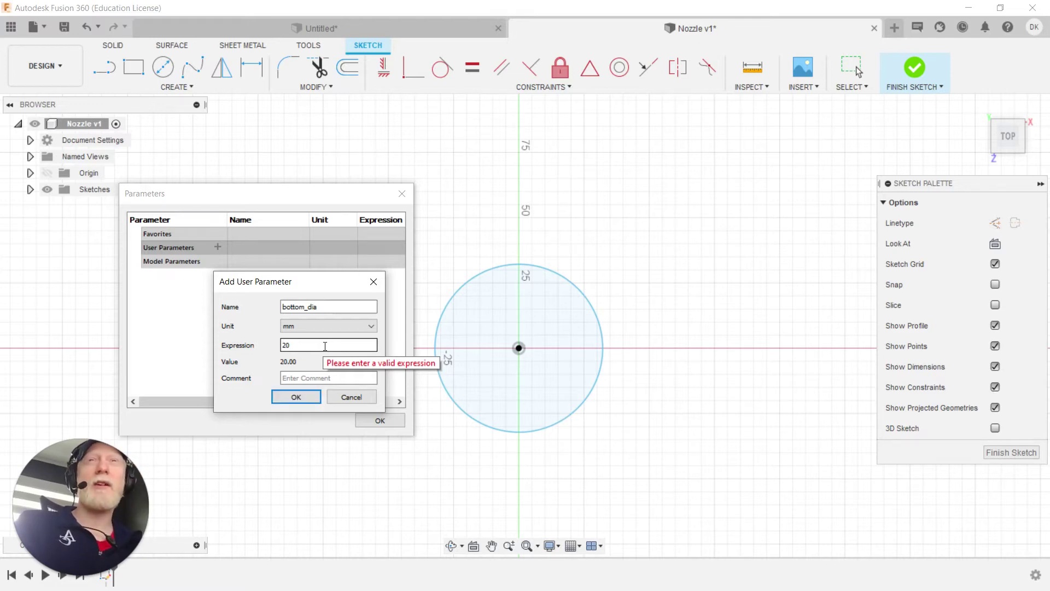
click(301, 395)
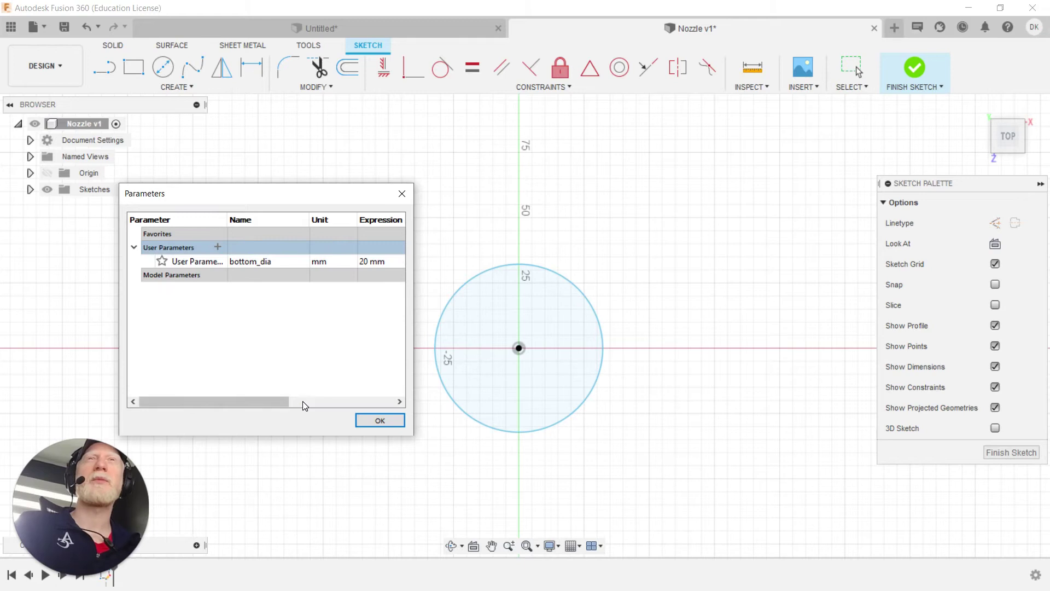
Step: Widen the Parameters dialog, add the comment "Bottom diameter of the piping nozzle" to bottom_dia, and accept the parameters
drag(413, 368, 685, 368)
click(574, 261)
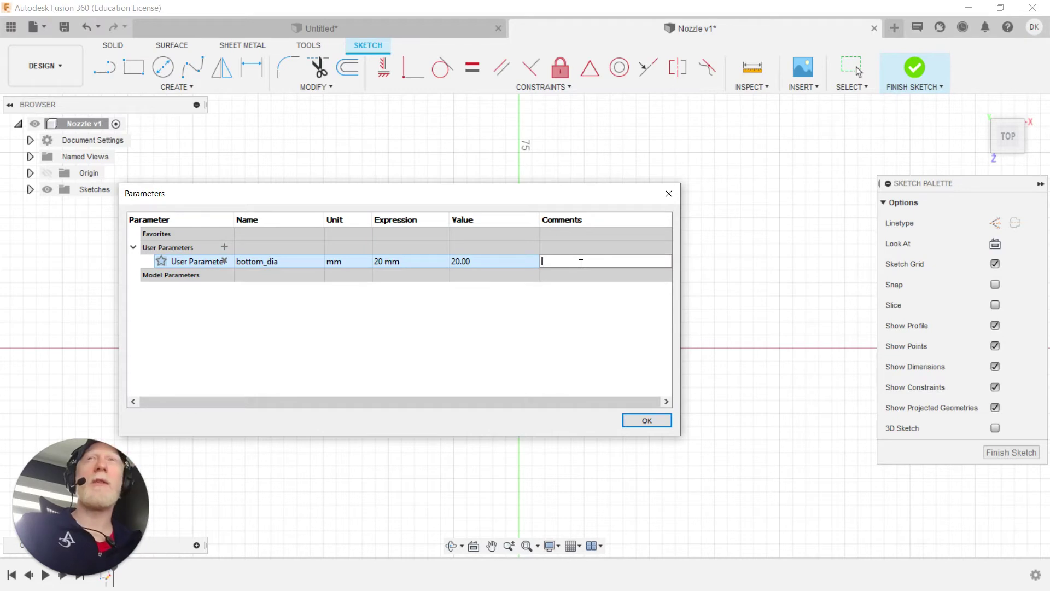
text(Bottom )
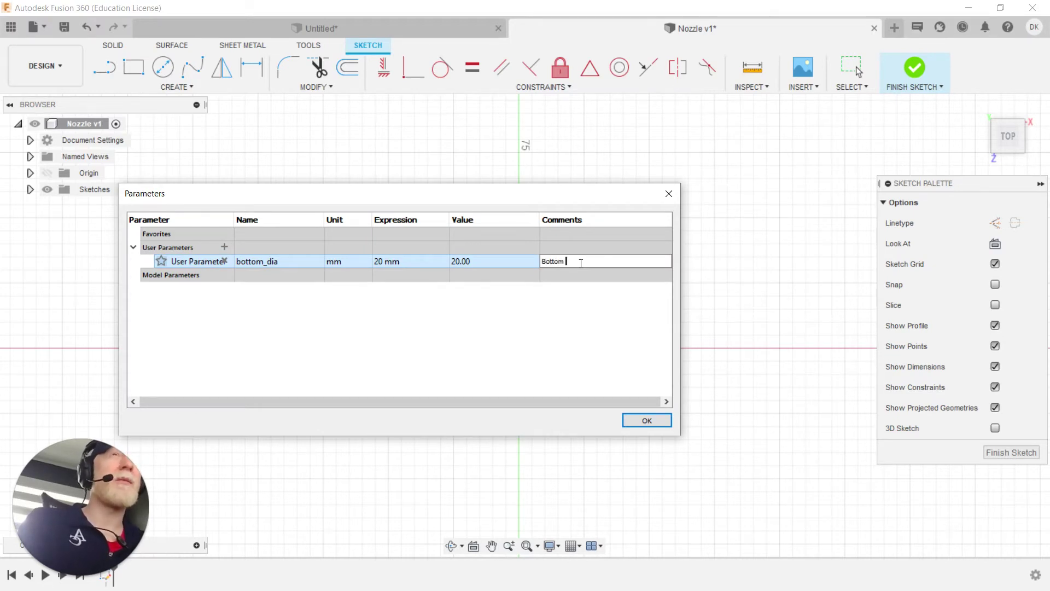
text(diameter of t)
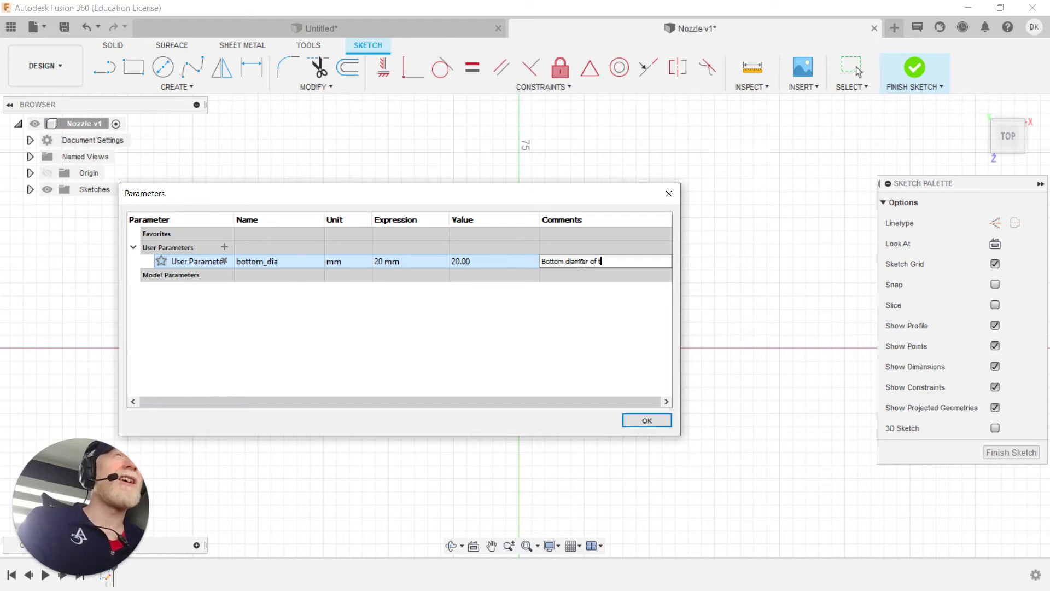
text(he piping nozzle)
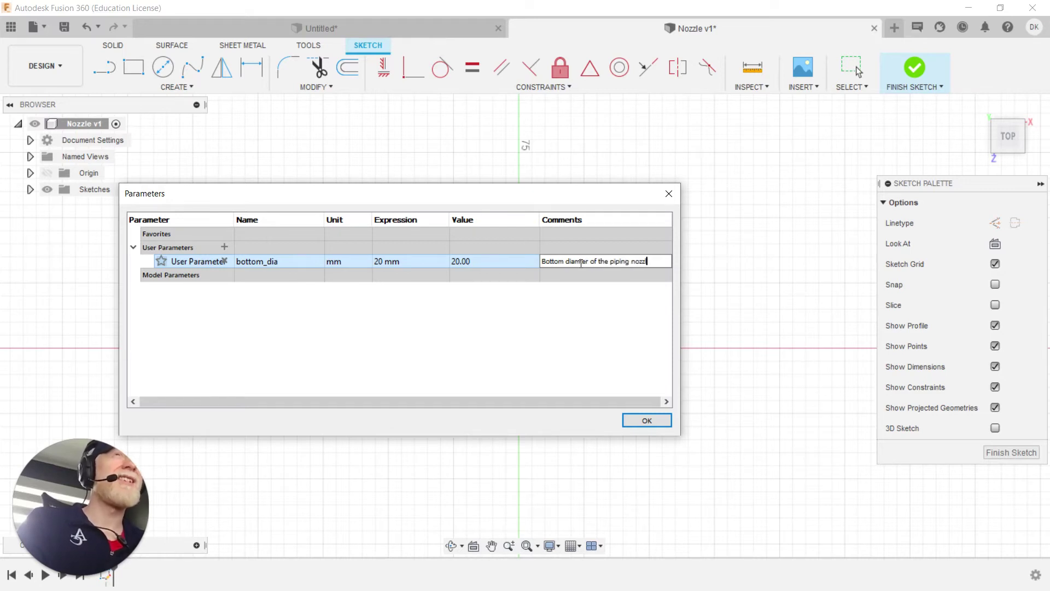
click(647, 420)
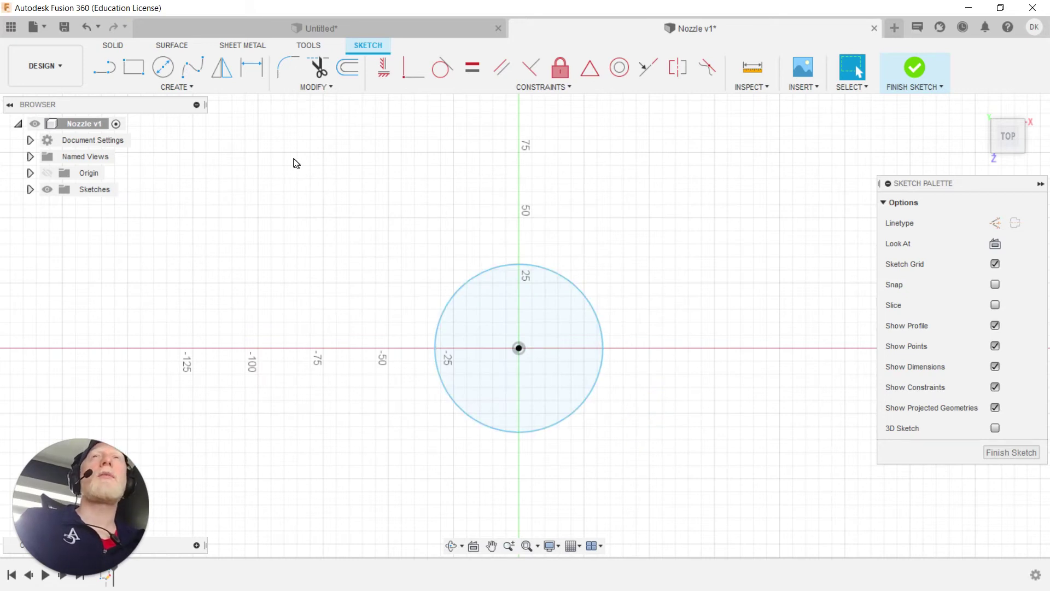
Step: Dimension the base circle's diameter and drive it with the user parameter bottom_dia
key(Escape)
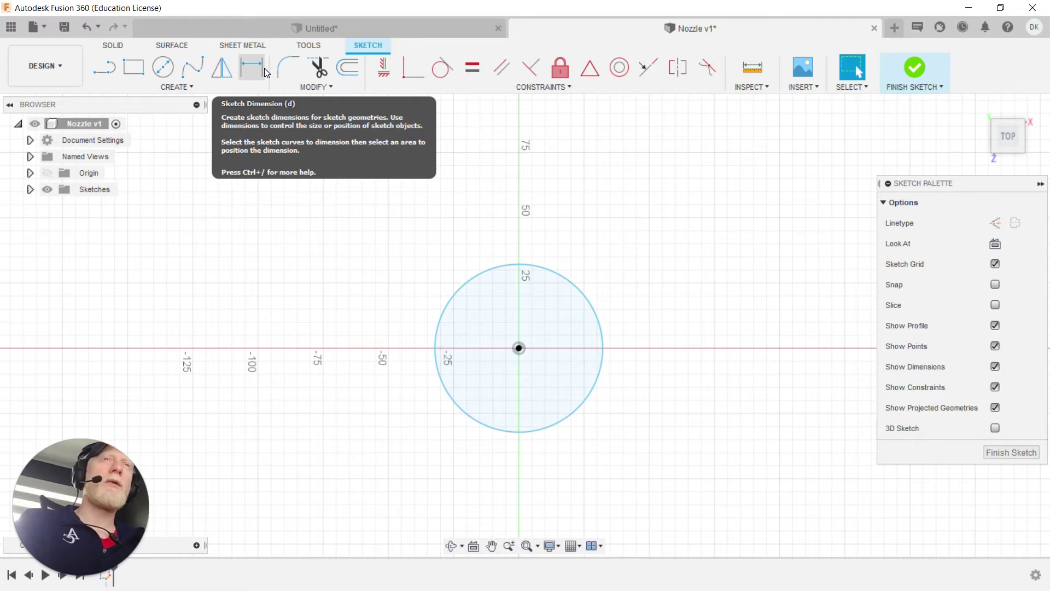
click(265, 72)
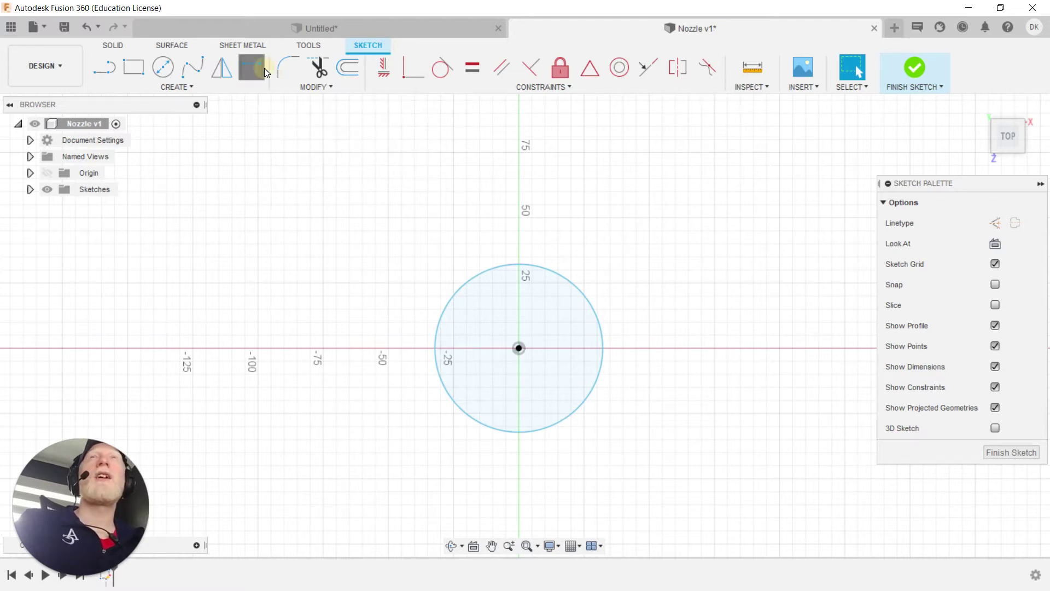
click(470, 286)
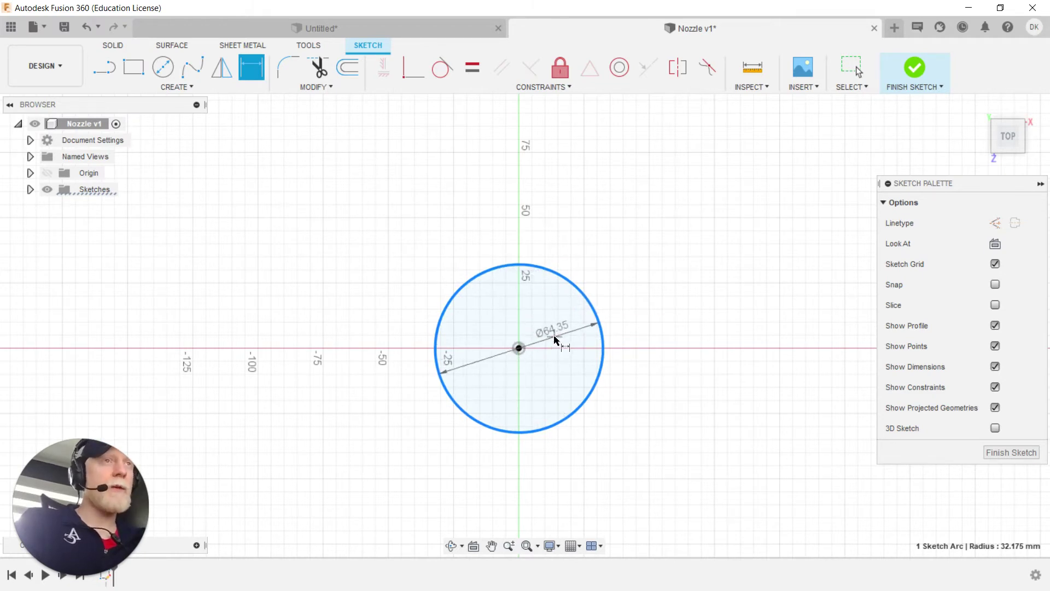
click(552, 339)
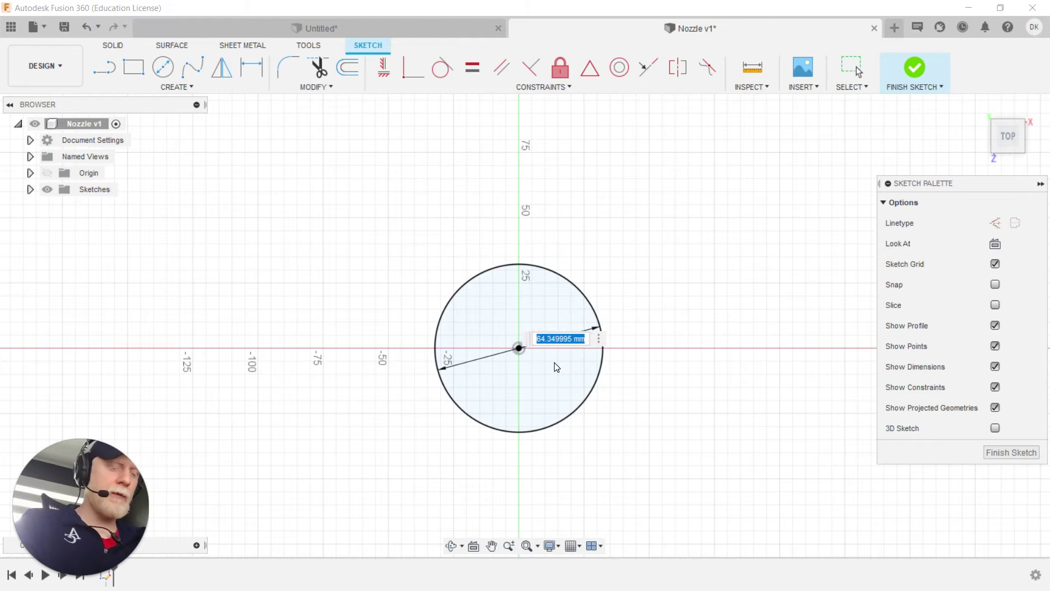
text(bottom_dia)
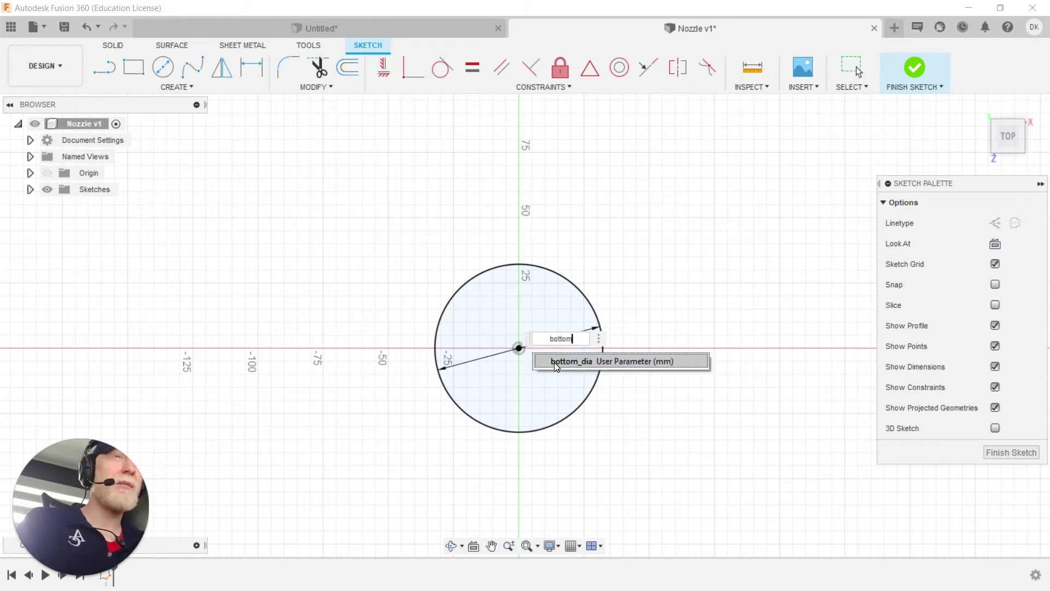
click(556, 362)
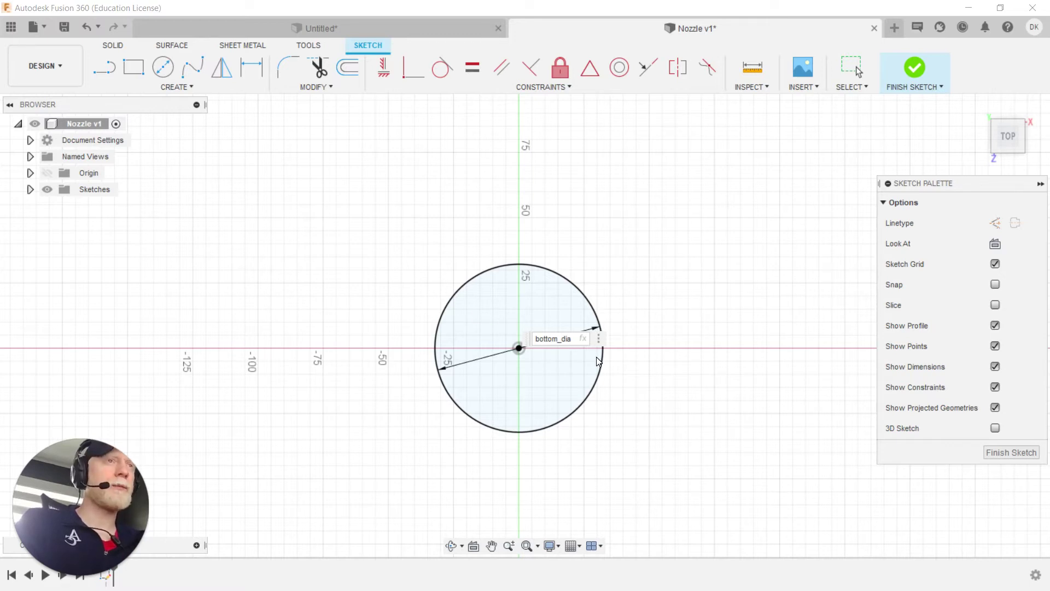
key(Return)
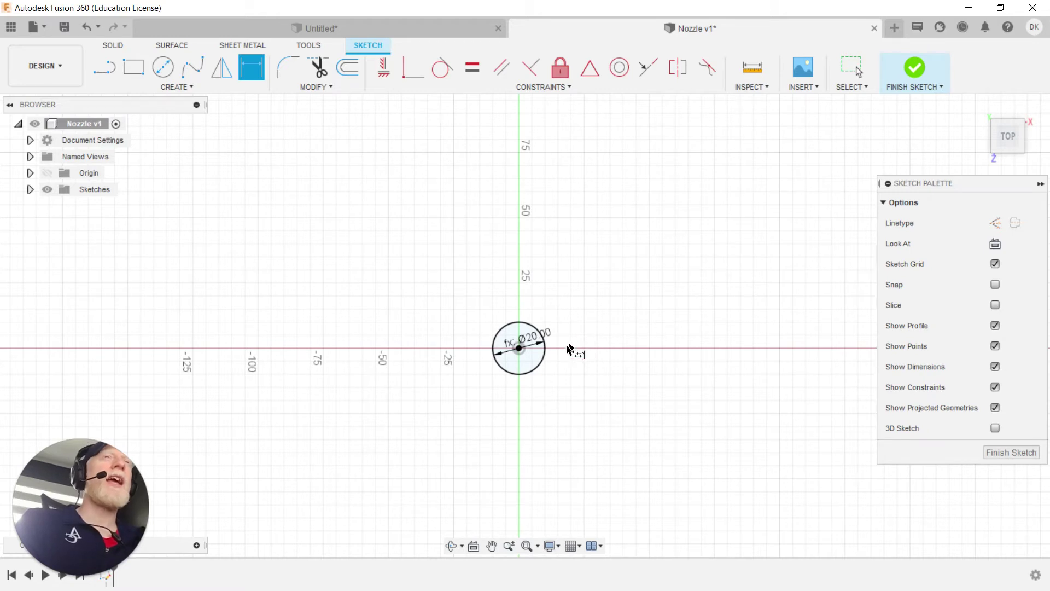
Step: Finish the base circle sketch and expand the Sketches folder in the browser tree
scroll(597, 346, up, 3)
scroll(595, 350, down, 10)
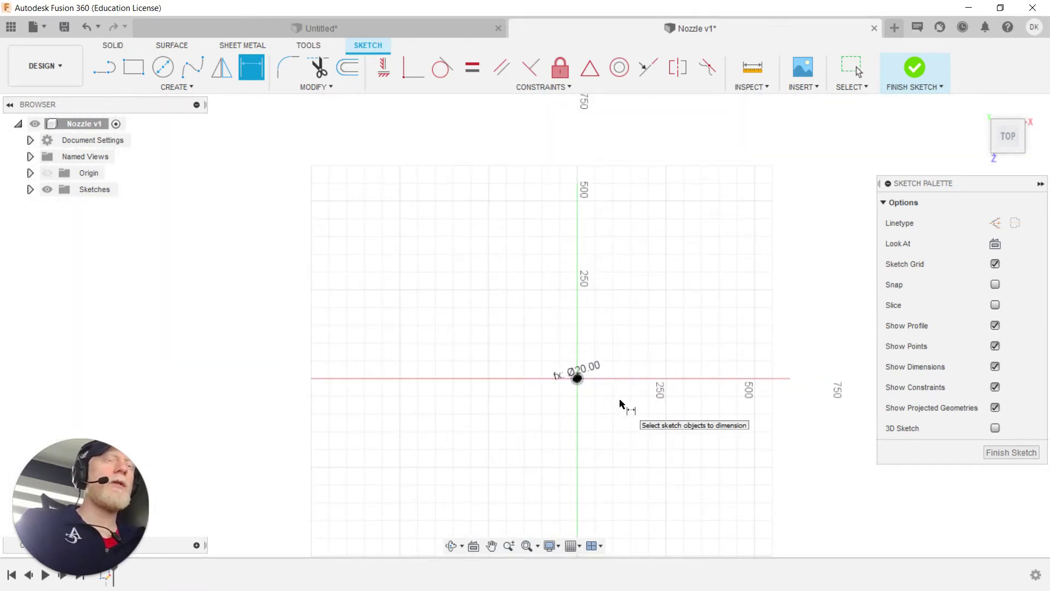
key(F6)
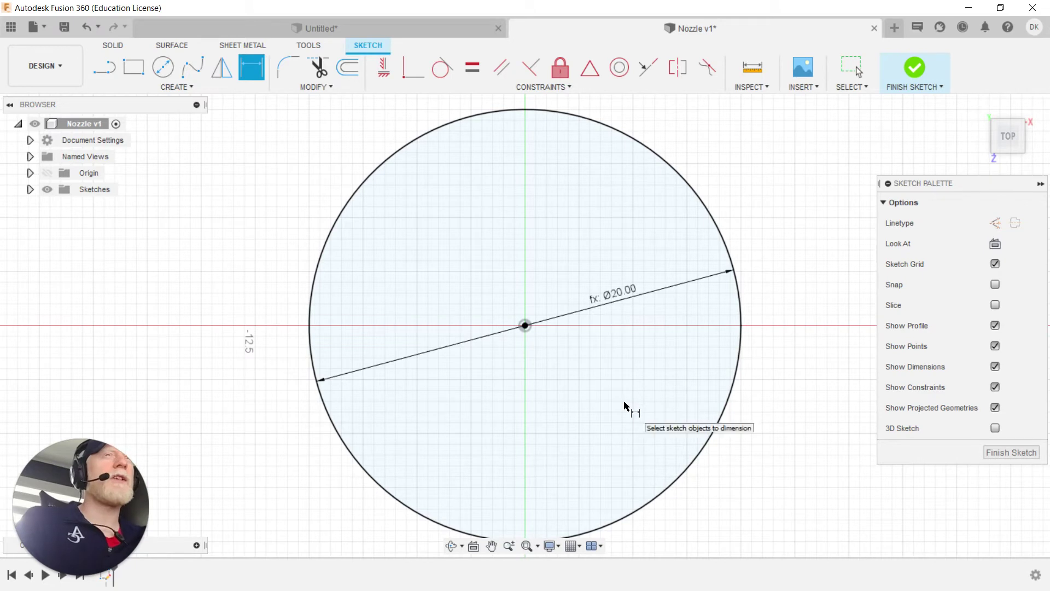
scroll(625, 322, down, 5)
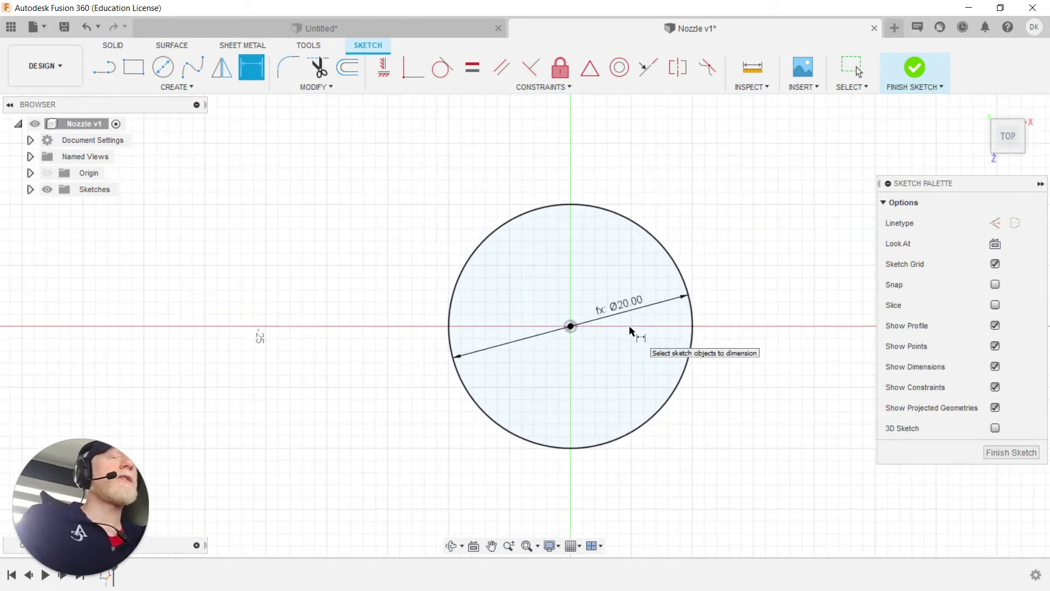
middle_drag(707, 327, 638, 368)
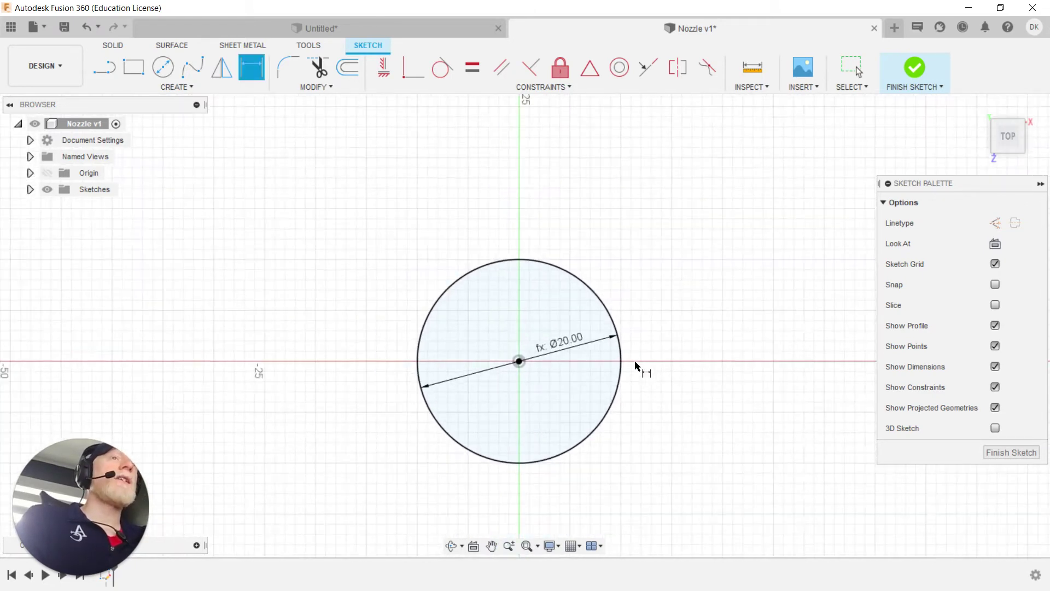
click(1009, 451)
mouse_move(580, 399)
shift+middle_down()
mouse_move(584, 337)
mouse_move(569, 328)
shift+middle_up()
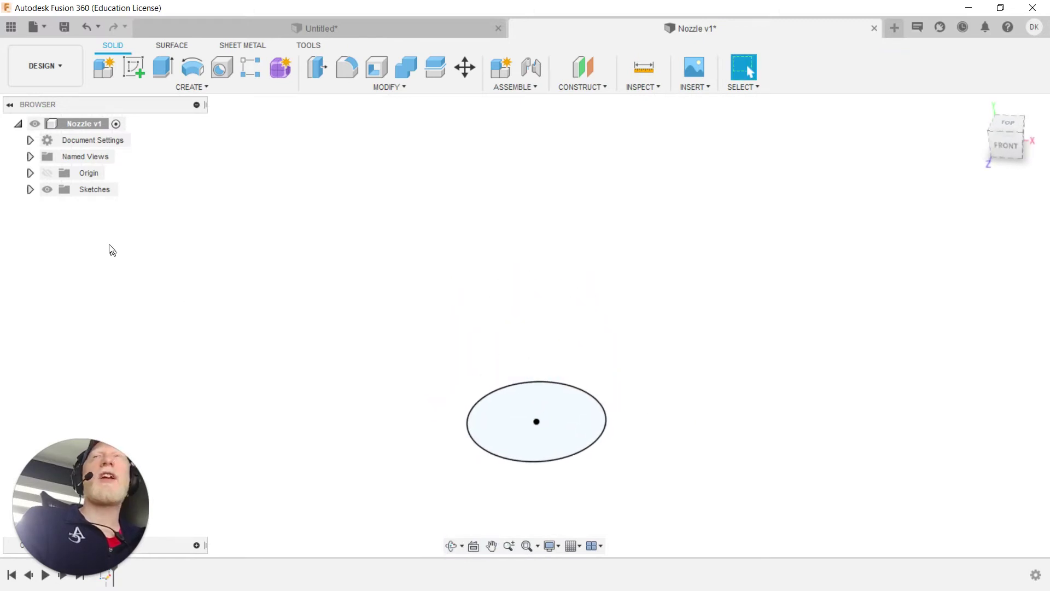
click(30, 190)
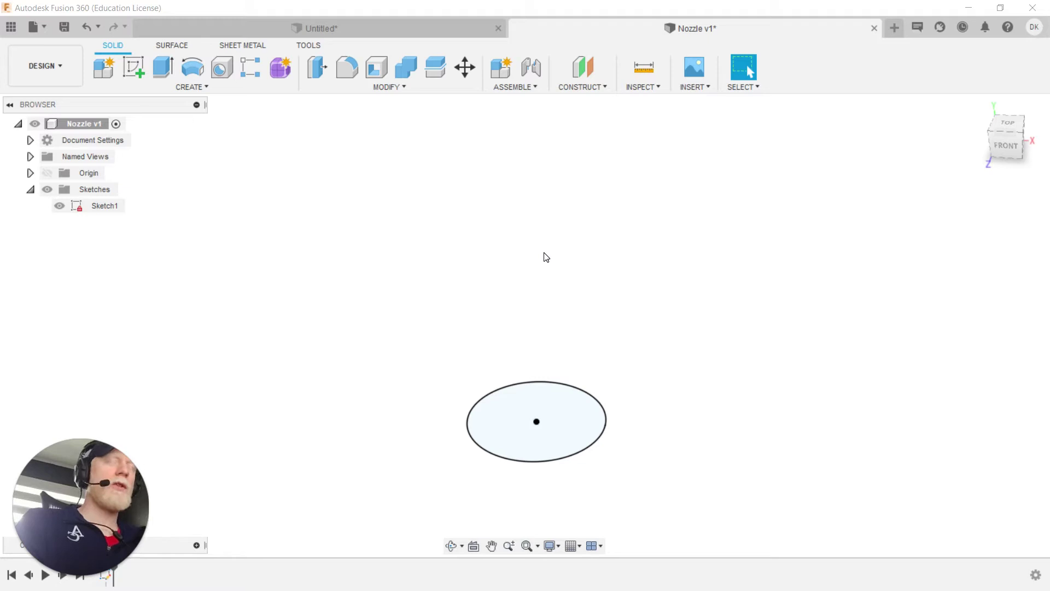
Step: Add a user parameter named height in mm with the expression 40 and accept the parameters
text(spara)
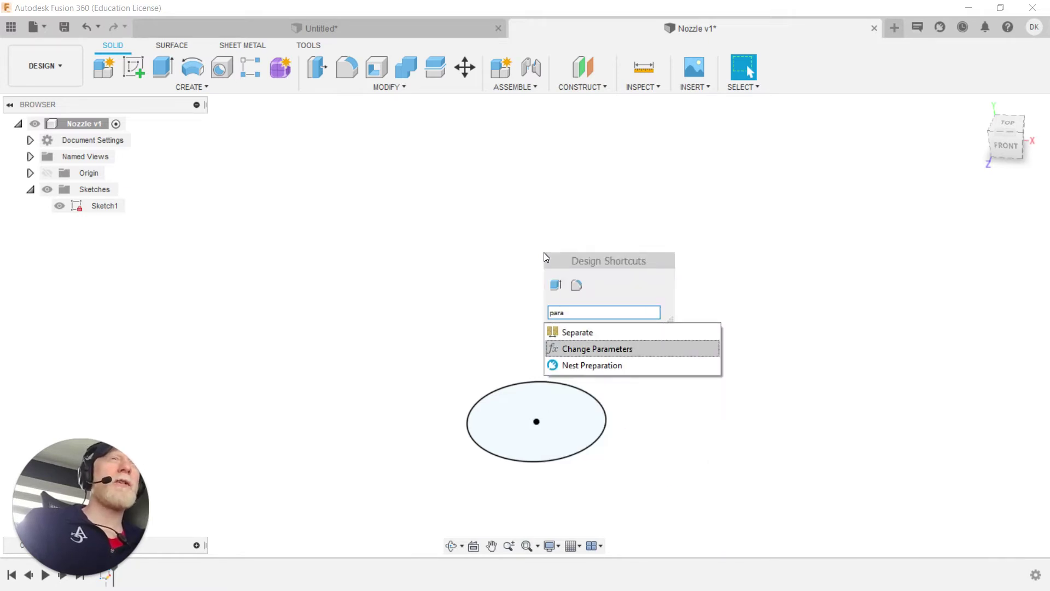
key(Return)
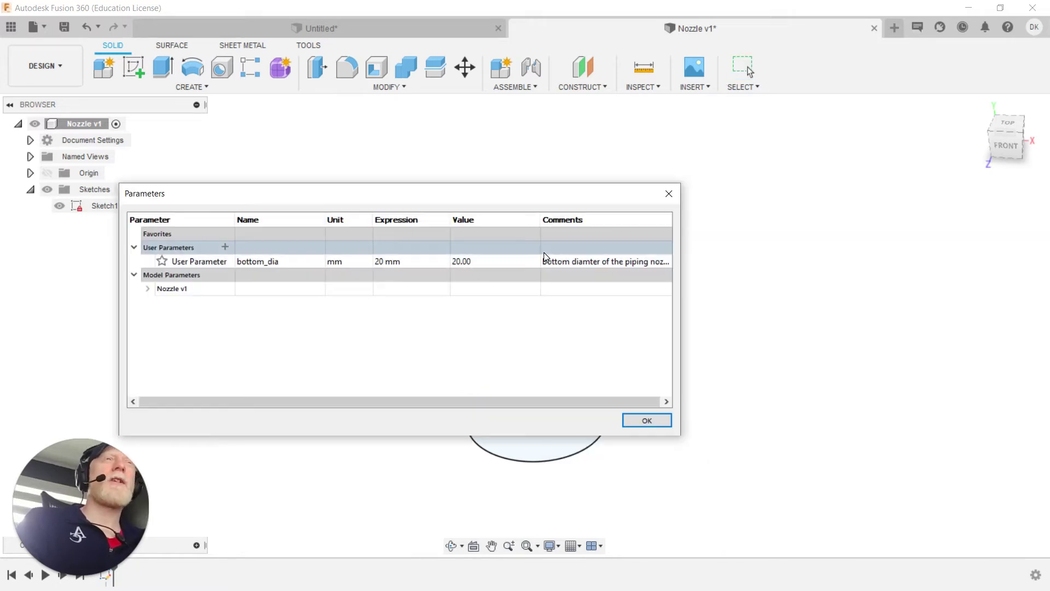
click(224, 246)
text(height)
key(Tab)
text(40)
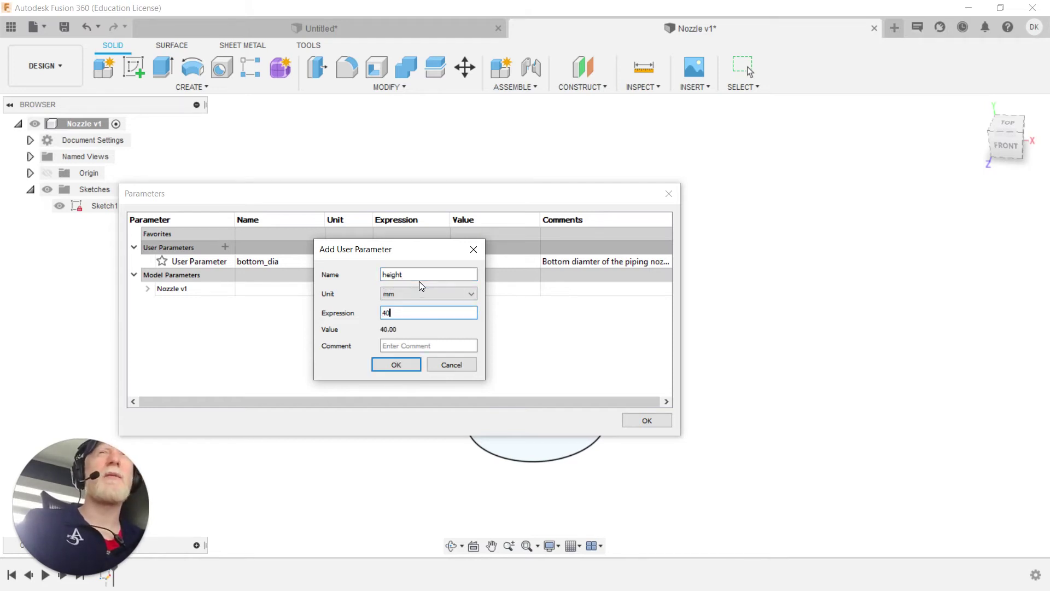
click(409, 368)
click(646, 419)
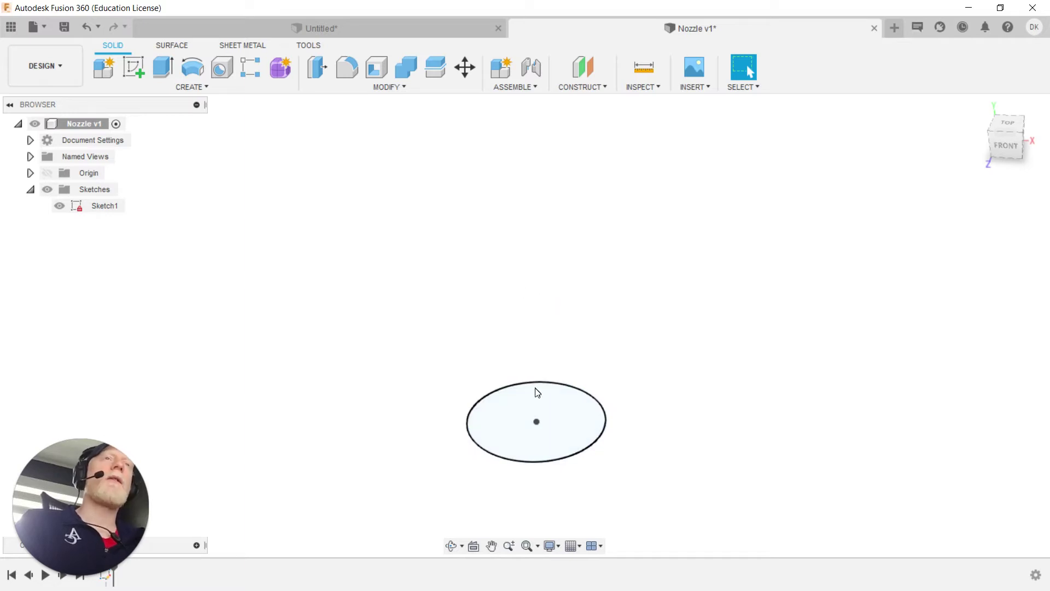
Step: Show the origin planes and create a construction plane offset upward from the XZ plane by the parameter height
click(48, 173)
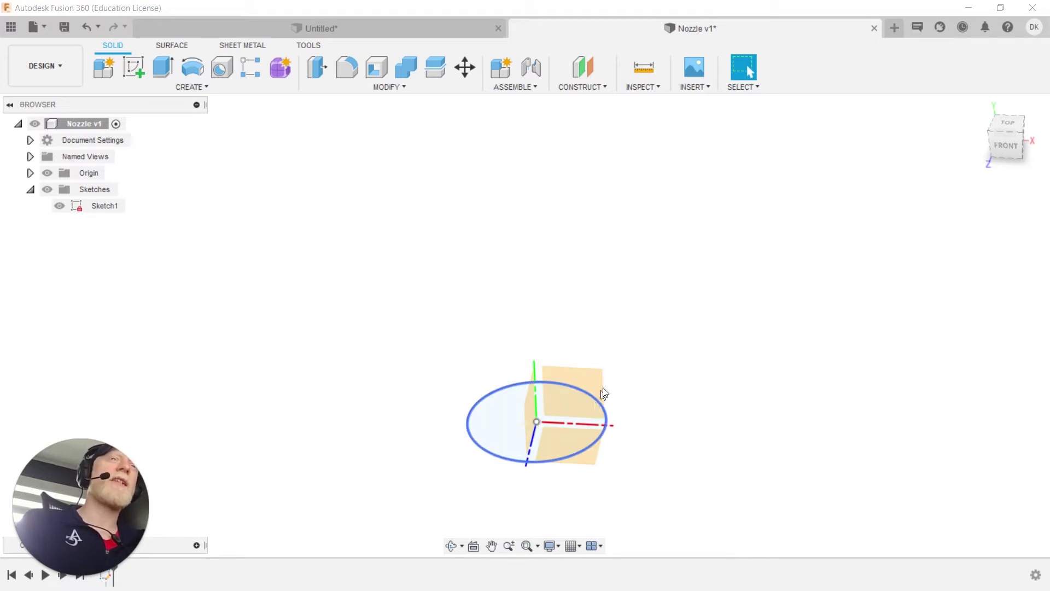
click(595, 88)
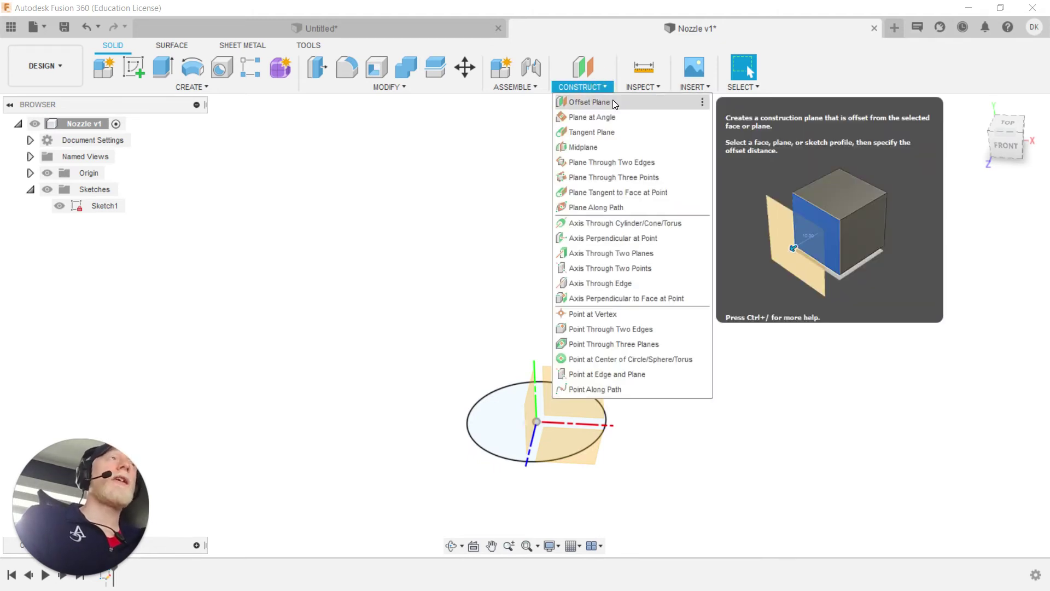
click(590, 102)
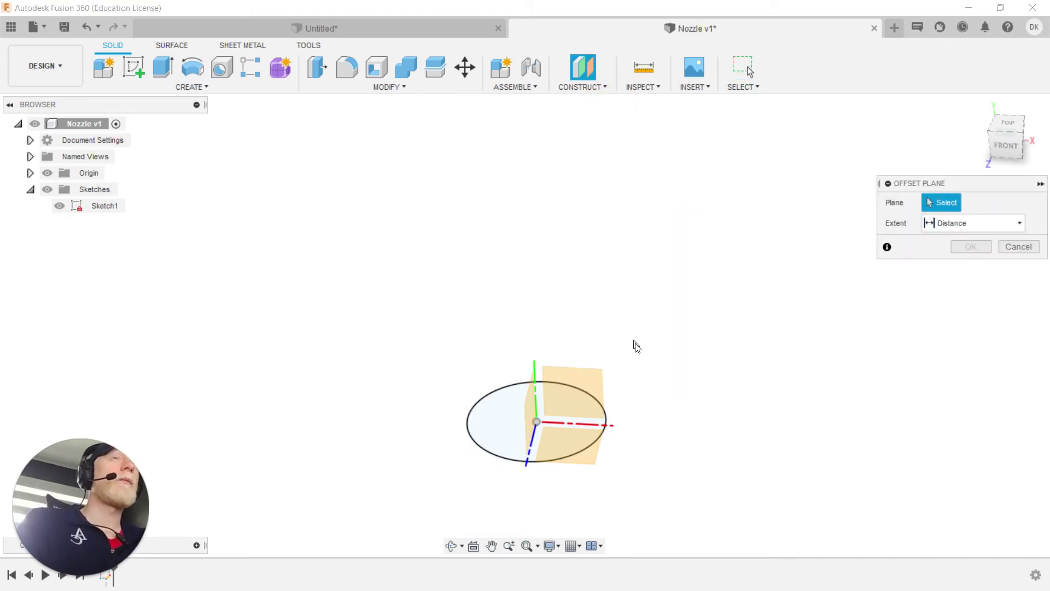
click(564, 442)
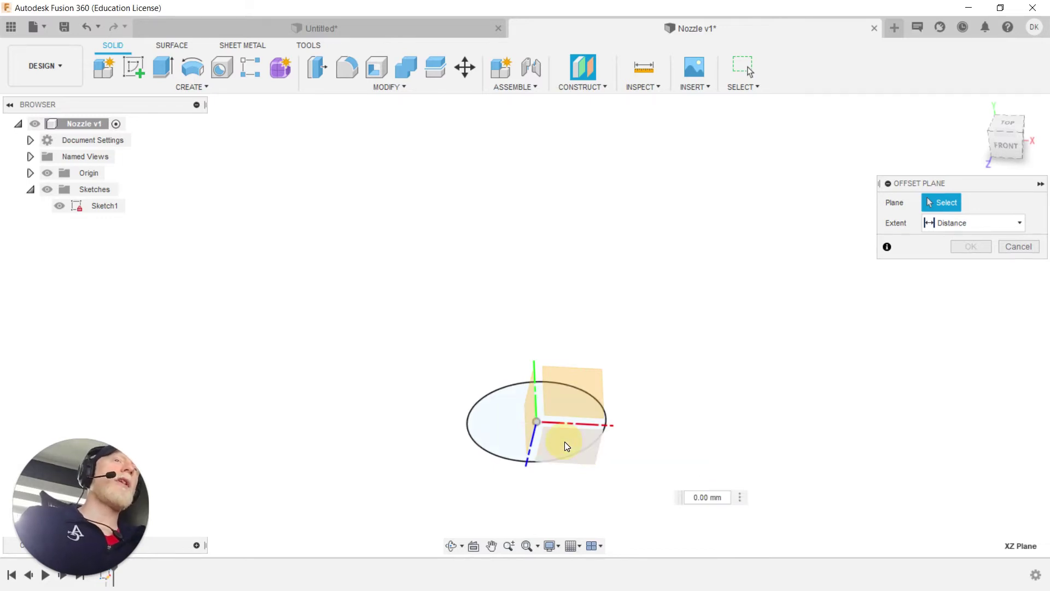
drag(592, 449, 610, 272)
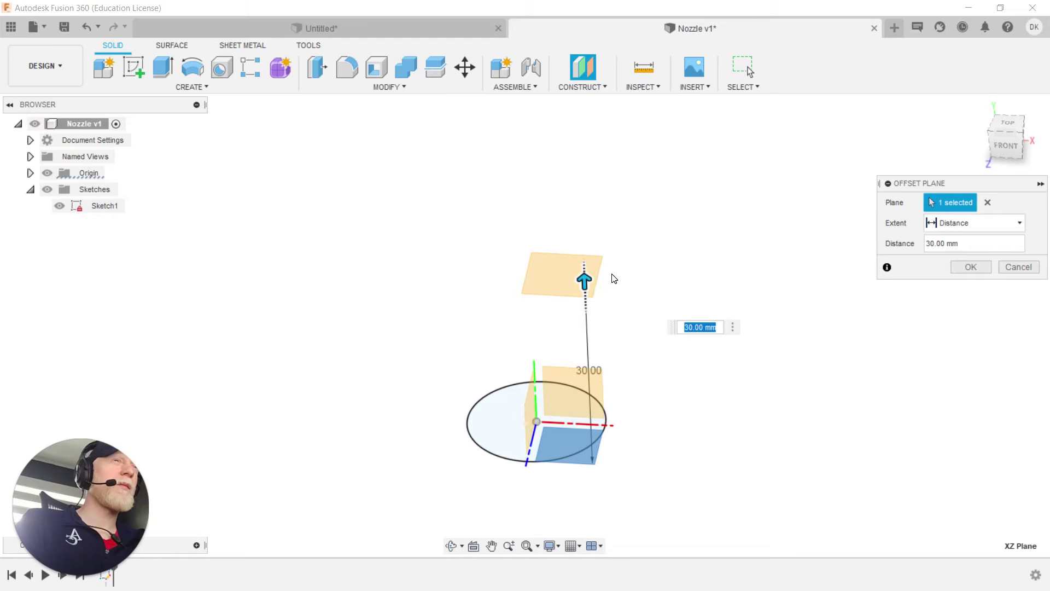
text(height)
key(ctrl+a)
text(height)
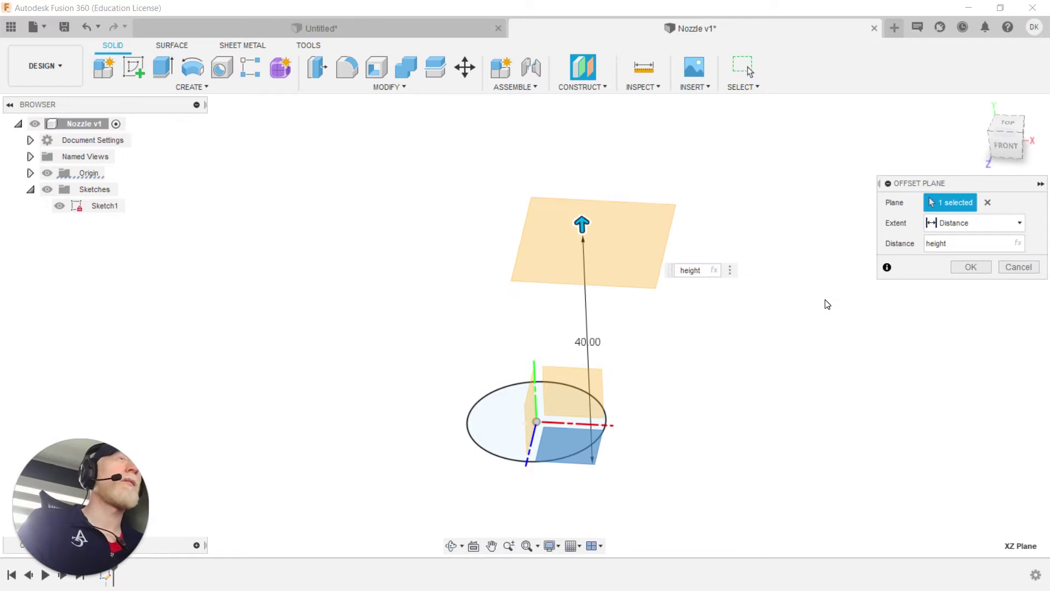
click(971, 267)
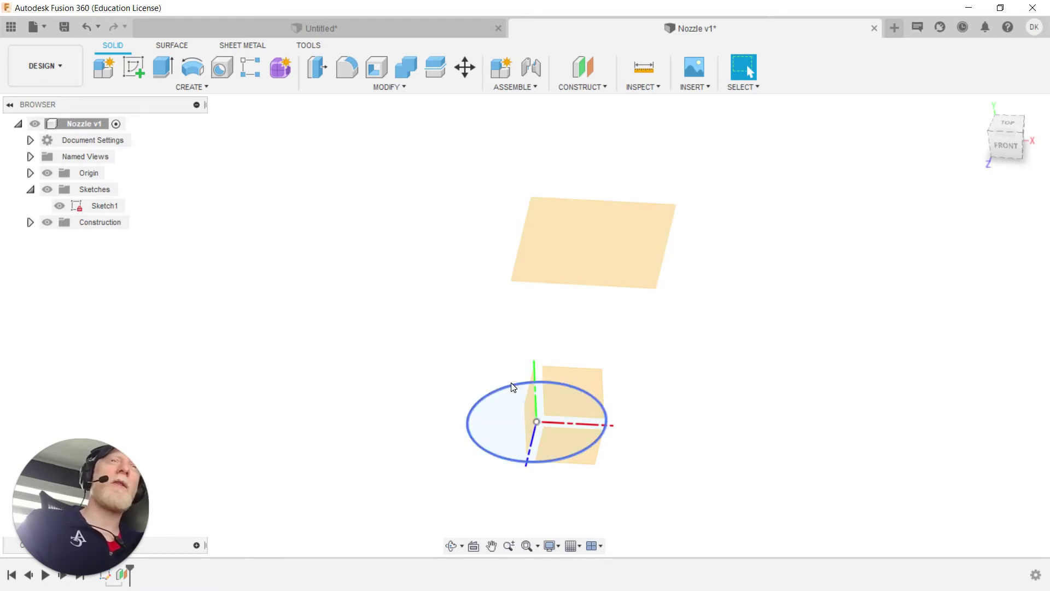
Step: Start a sketch on the offset plane and draw a centre-diameter circle at the origin with diameter bottom_dia*1.5
click(133, 67)
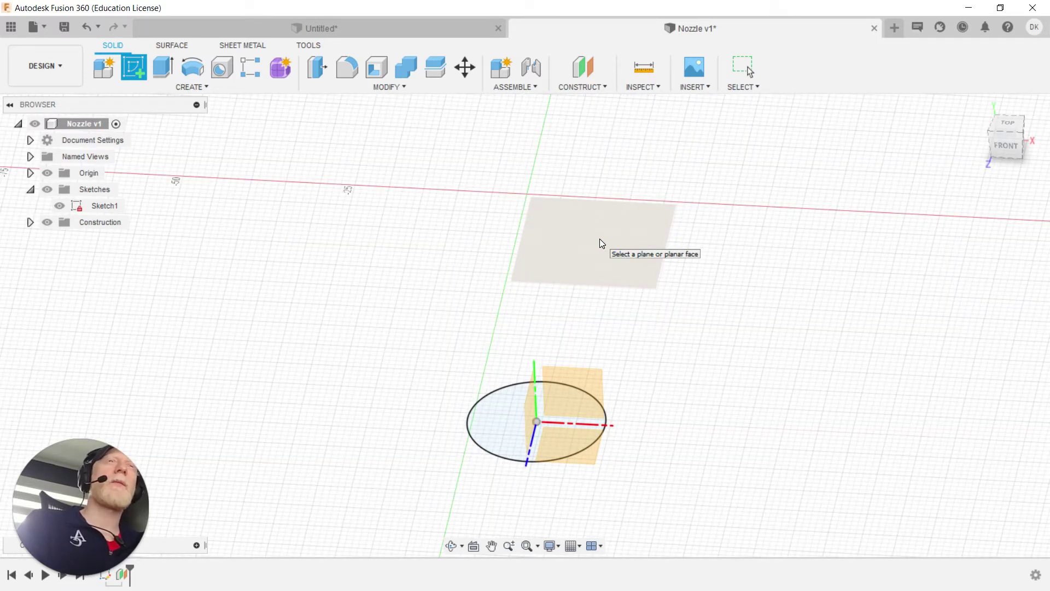
click(599, 239)
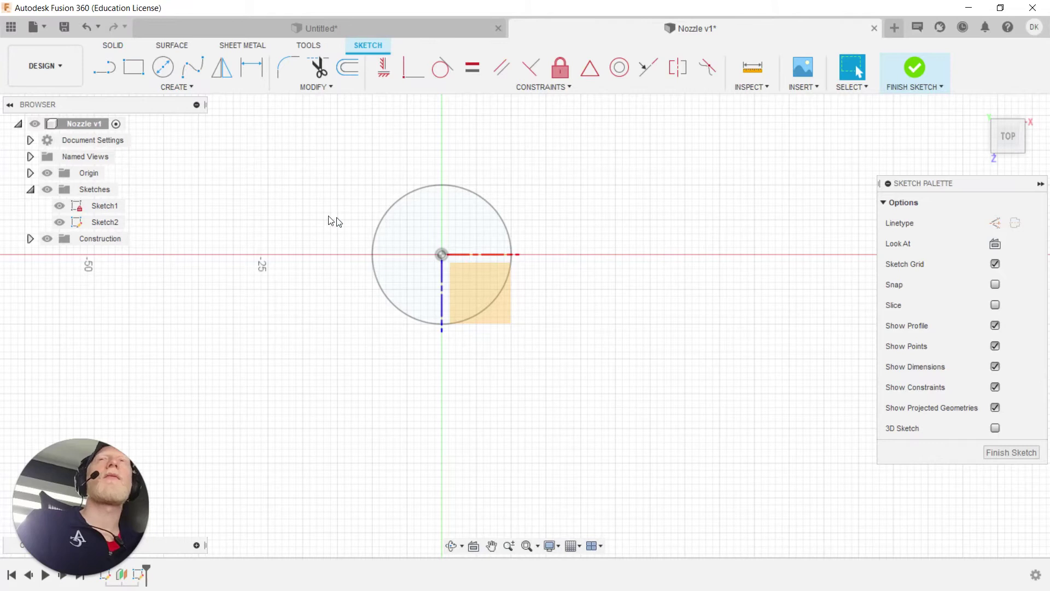
click(163, 67)
middle_drag(279, 203, 347, 280)
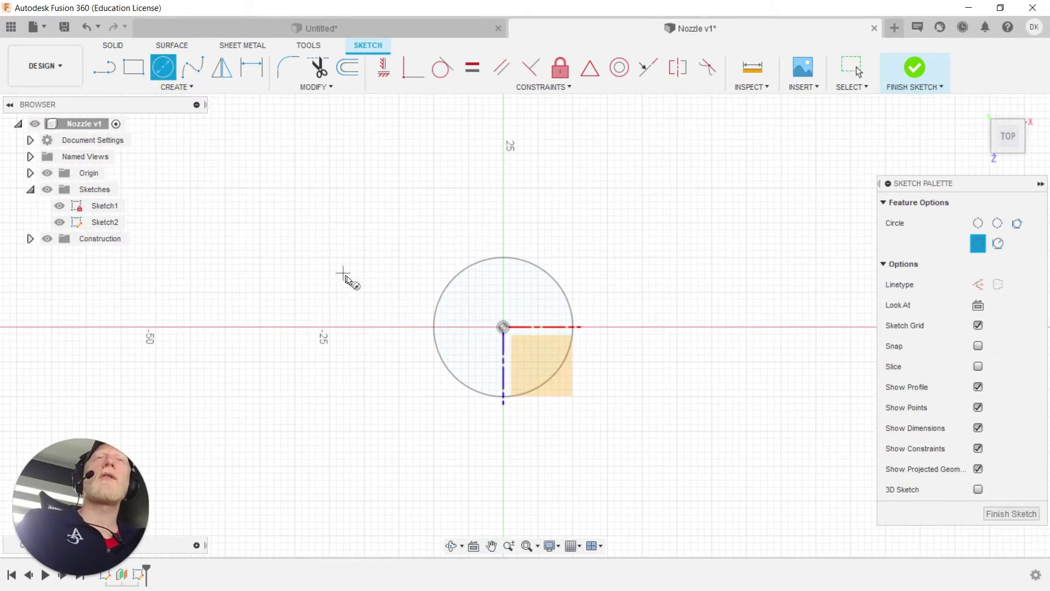
click(501, 331)
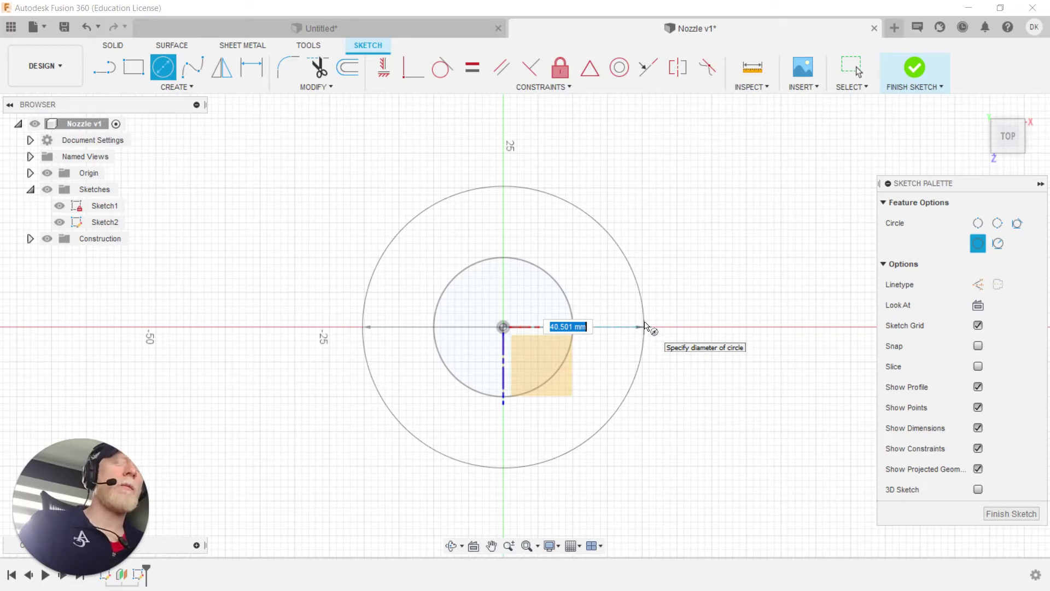
text(bottom_dia)
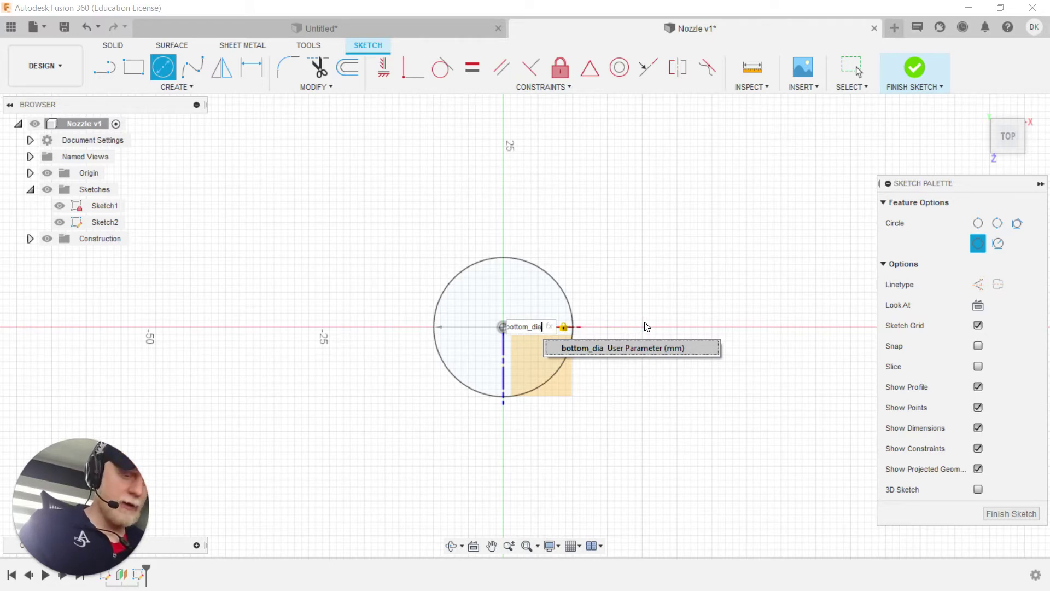
text(*1.25)
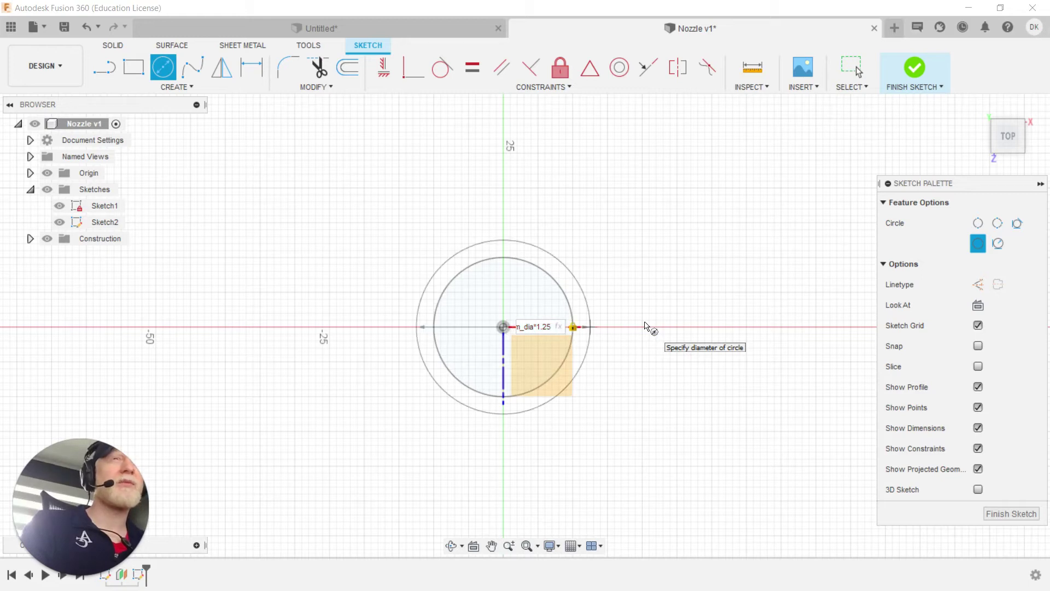
key(BackSpace)
key(BackSpace)
text(5)
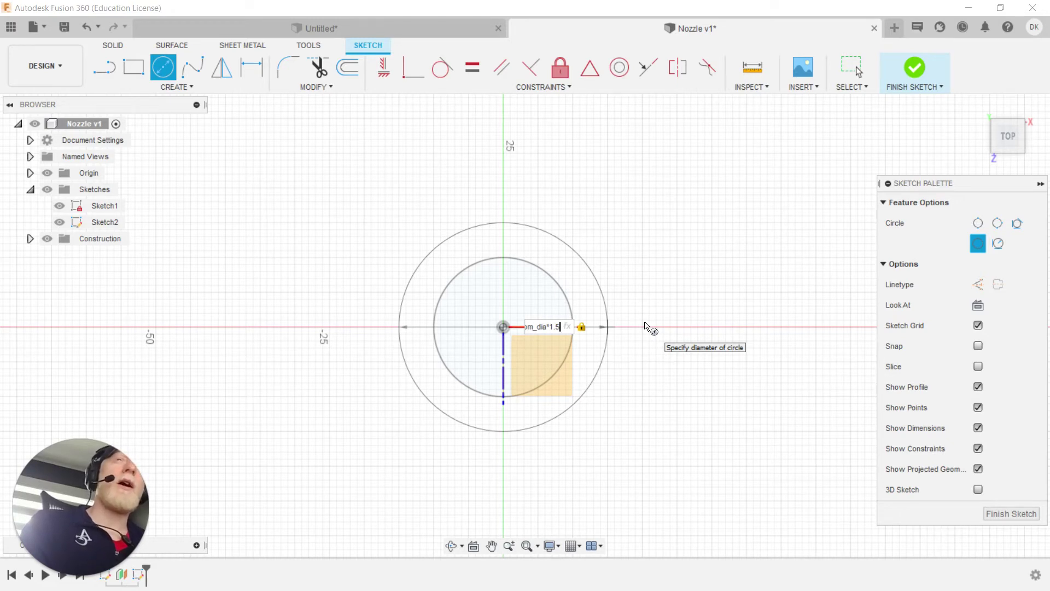
key(Return)
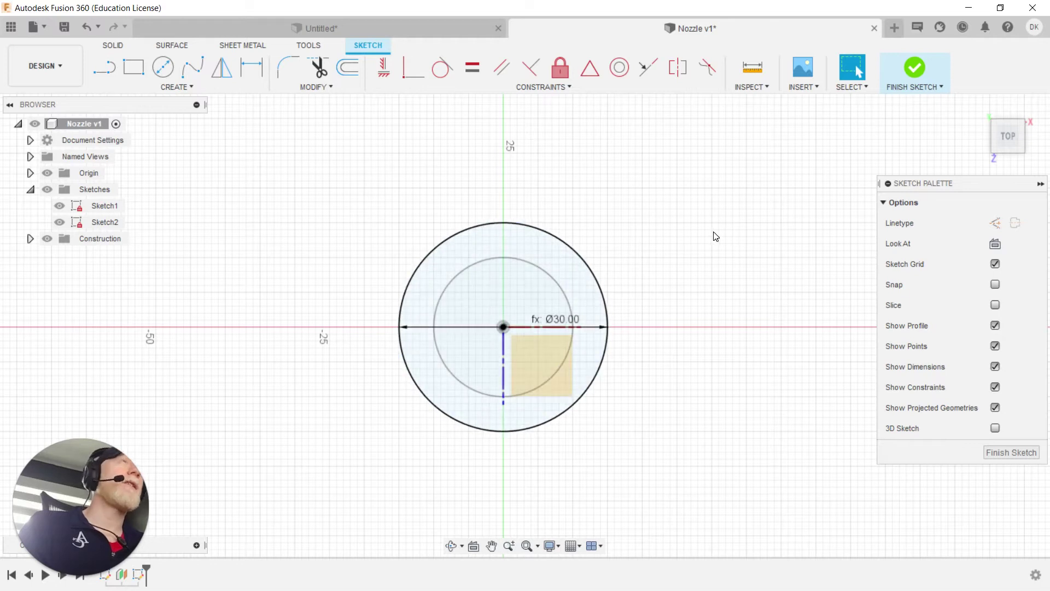
Step: Examine the two circles and their vertical spacing from an angle and from the front
shift+middle_drag(709, 313, 707, 272)
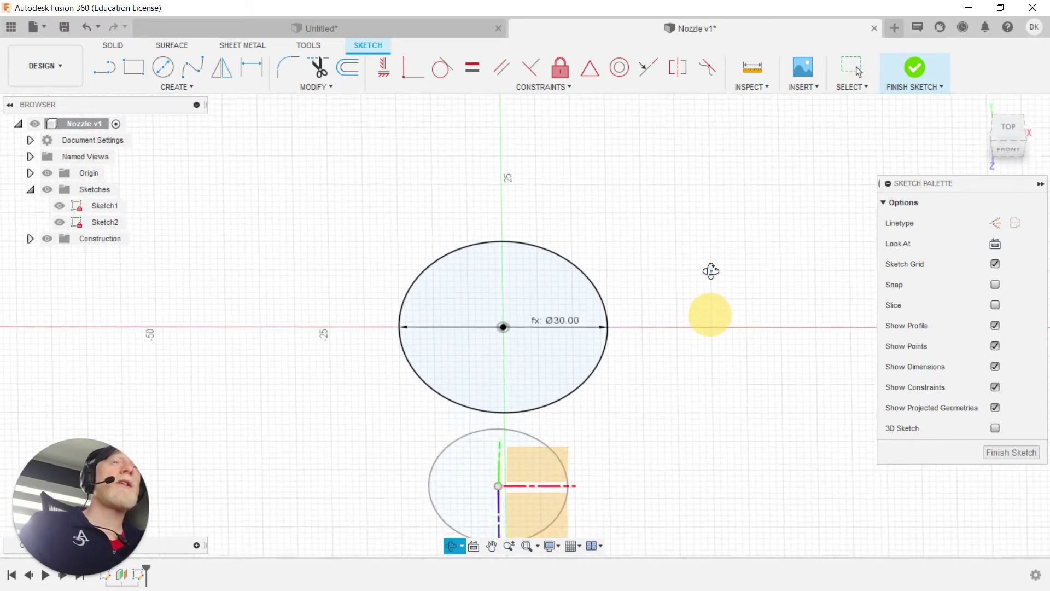
middle_drag(720, 379, 679, 259)
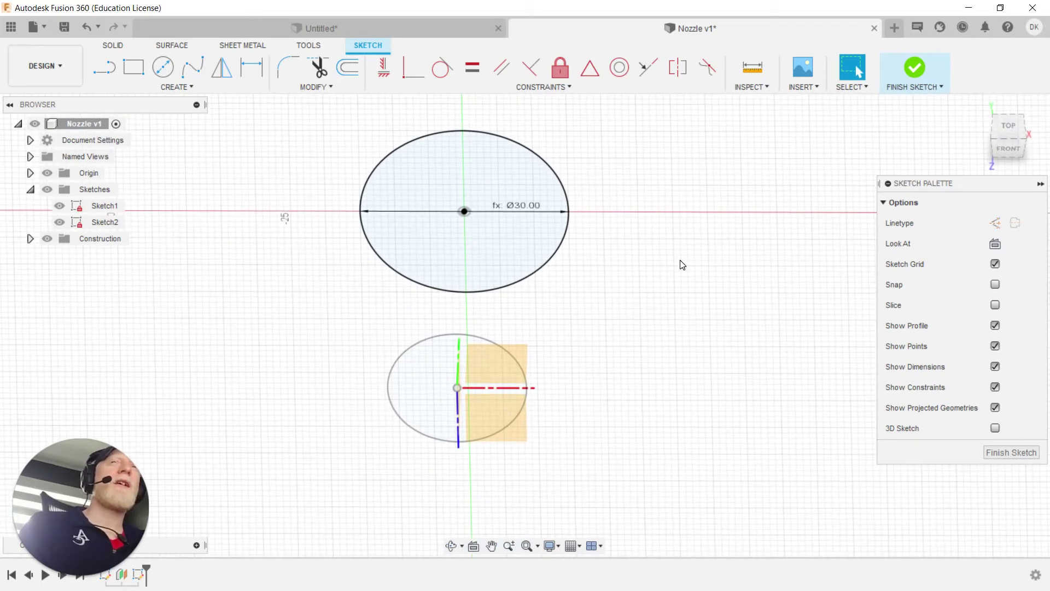
click(1006, 149)
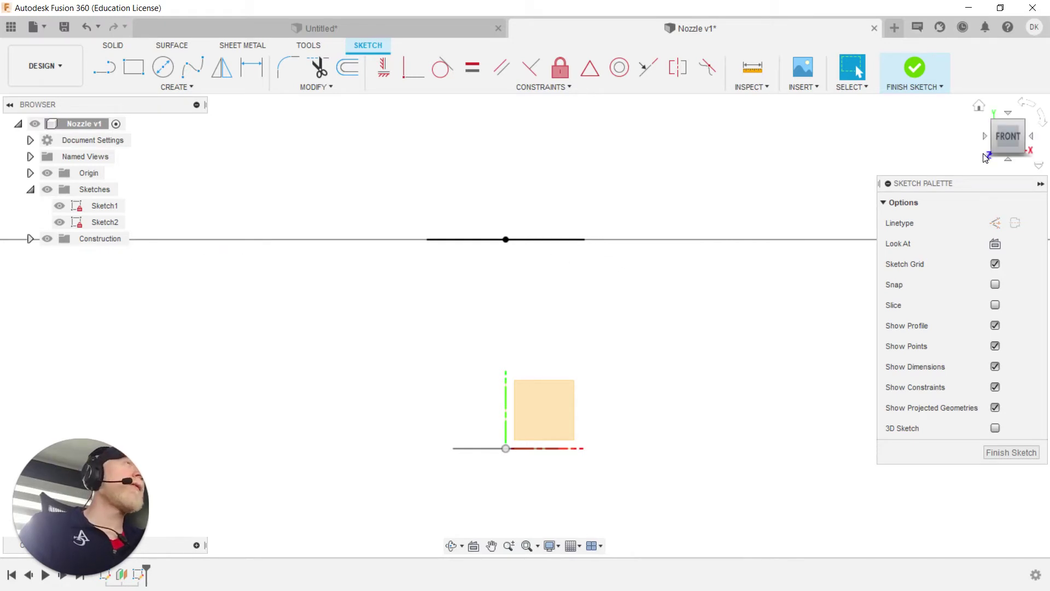
Step: Check the spacing of the two circles from the front and at an angle, and finish the top circle's sketch
shift+middle_drag(600, 257, 599, 262)
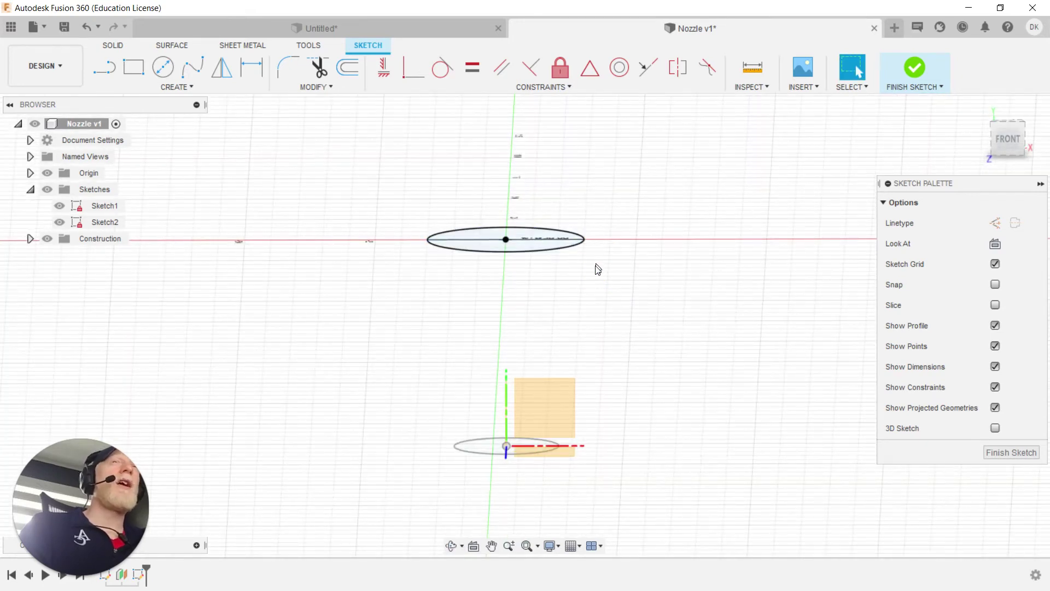
click(1003, 143)
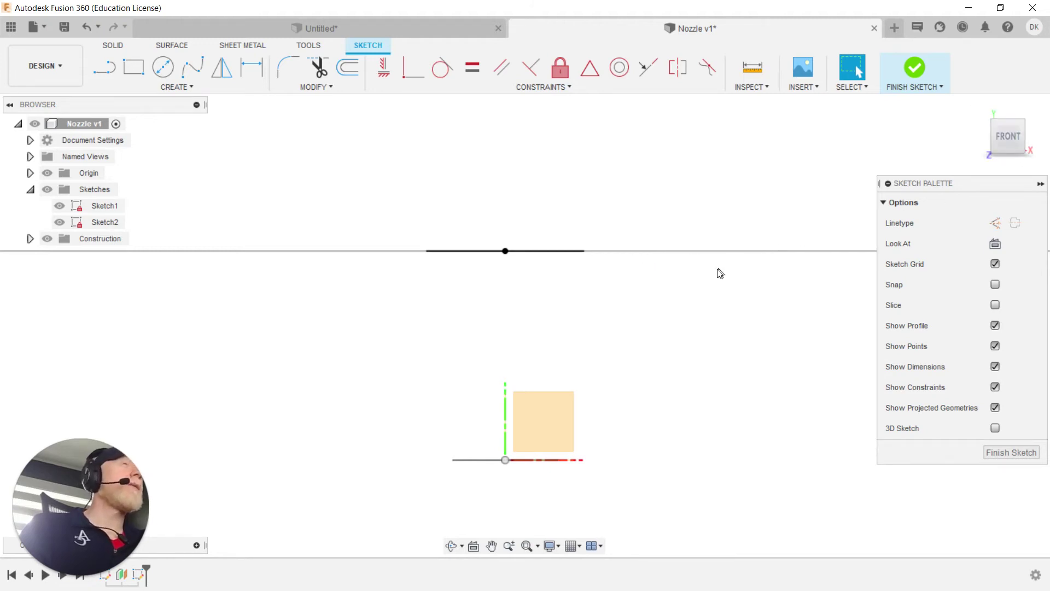
mouse_move(736, 263)
shift+middle_down()
mouse_move(680, 293)
mouse_move(685, 340)
mouse_move(711, 366)
mouse_move(664, 368)
mouse_move(668, 353)
mouse_move(635, 407)
shift+middle_up()
click(1011, 452)
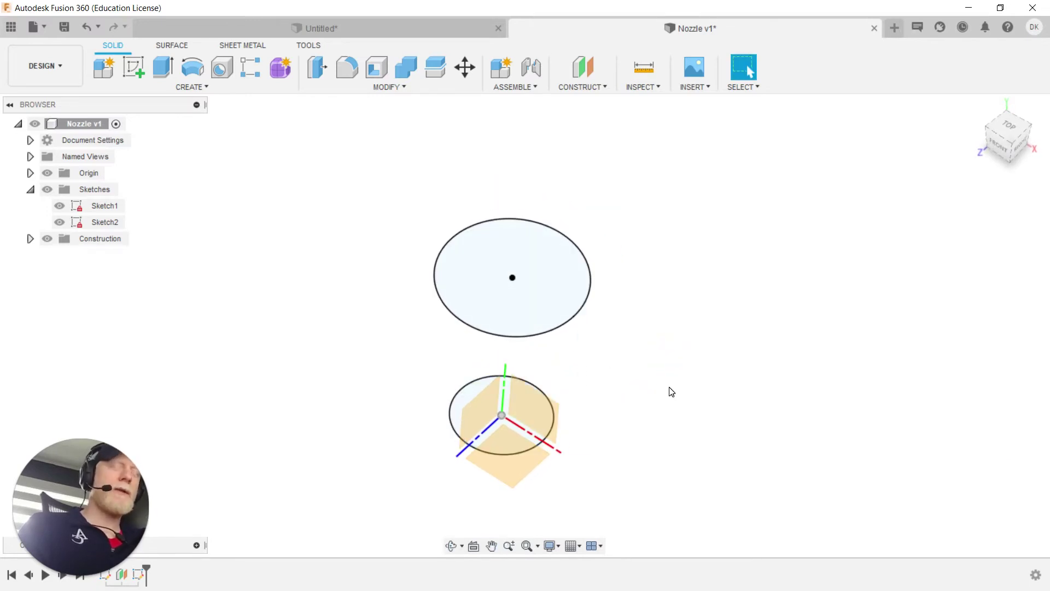
Step: Loft a surface between the top circle and the bottom circle as a new body
key(s)
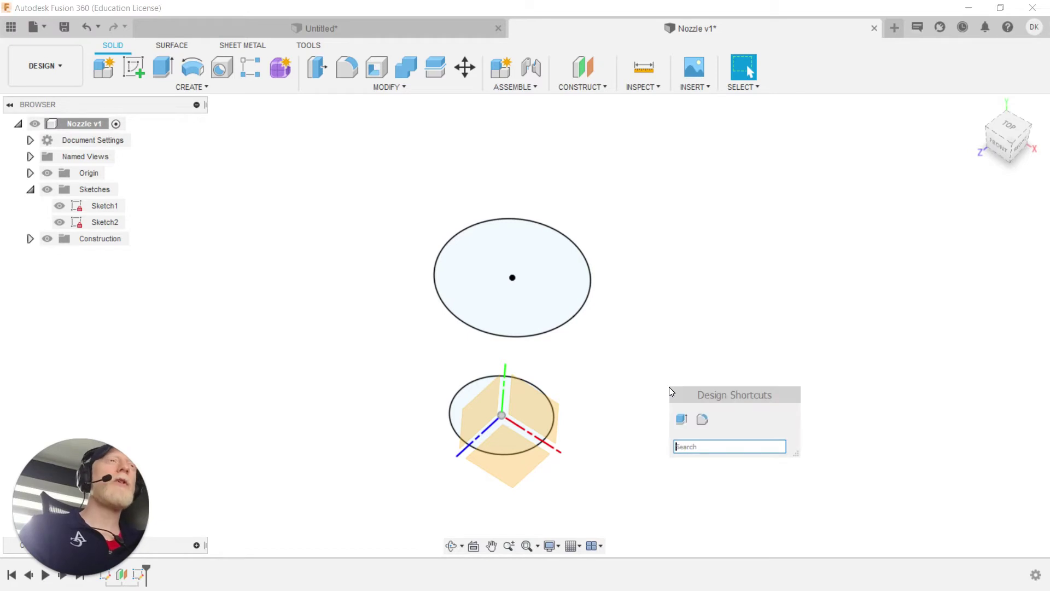
text(loft)
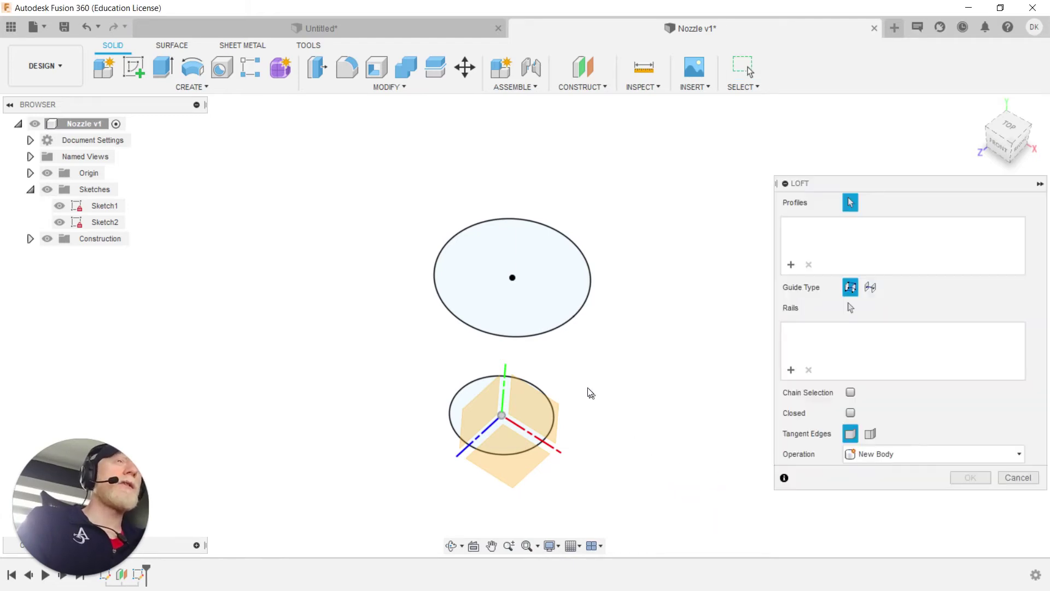
click(564, 329)
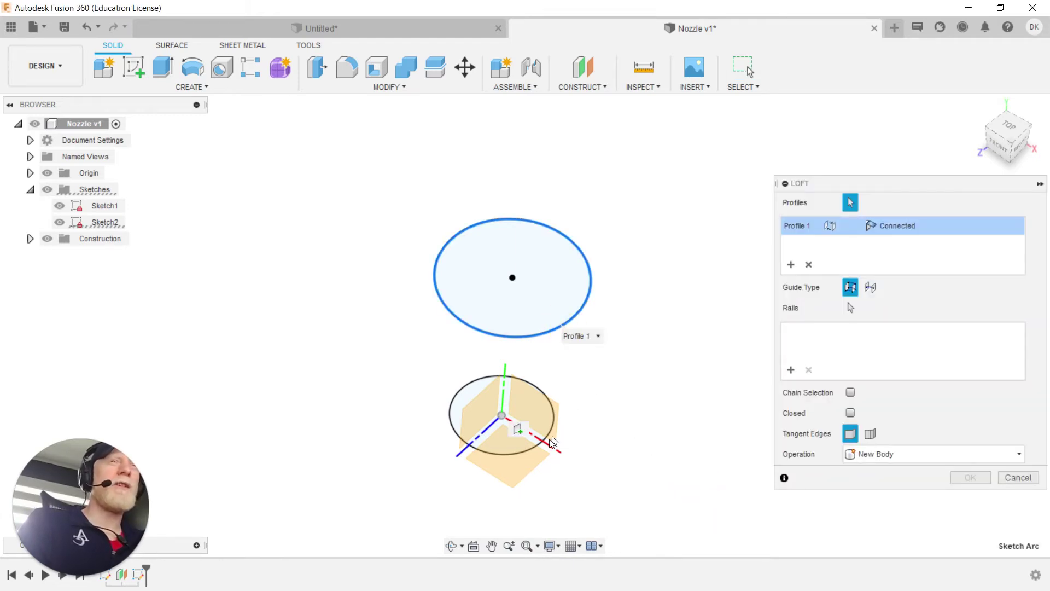
click(527, 451)
shift+middle_drag(588, 302, 589, 305)
mouse_move(523, 341)
shift+middle_down()
mouse_move(513, 373)
mouse_move(514, 358)
shift+middle_up()
scroll(489, 365, down, 3)
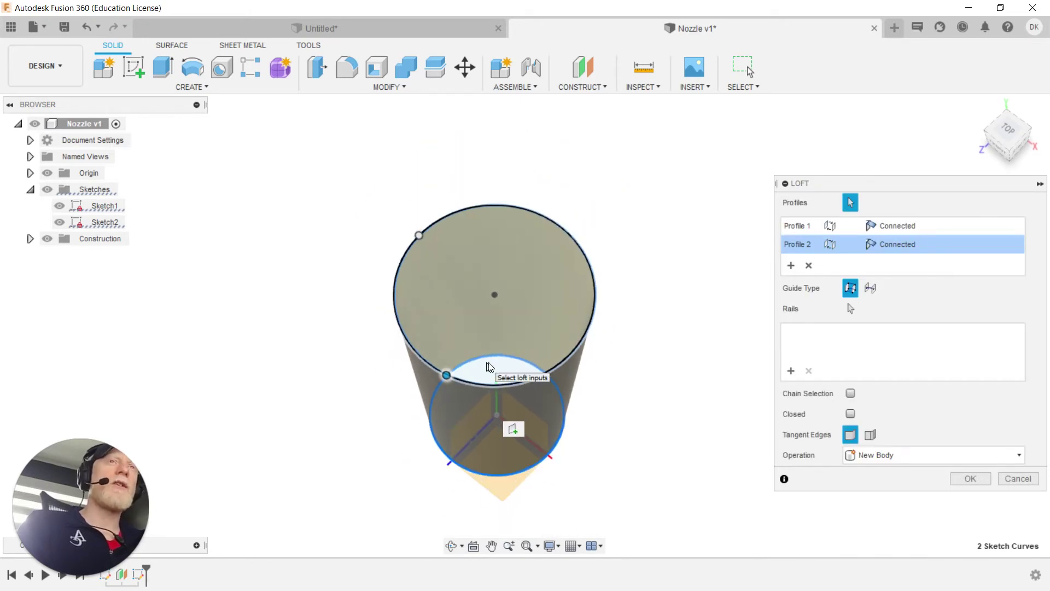
middle_drag(503, 363, 521, 369)
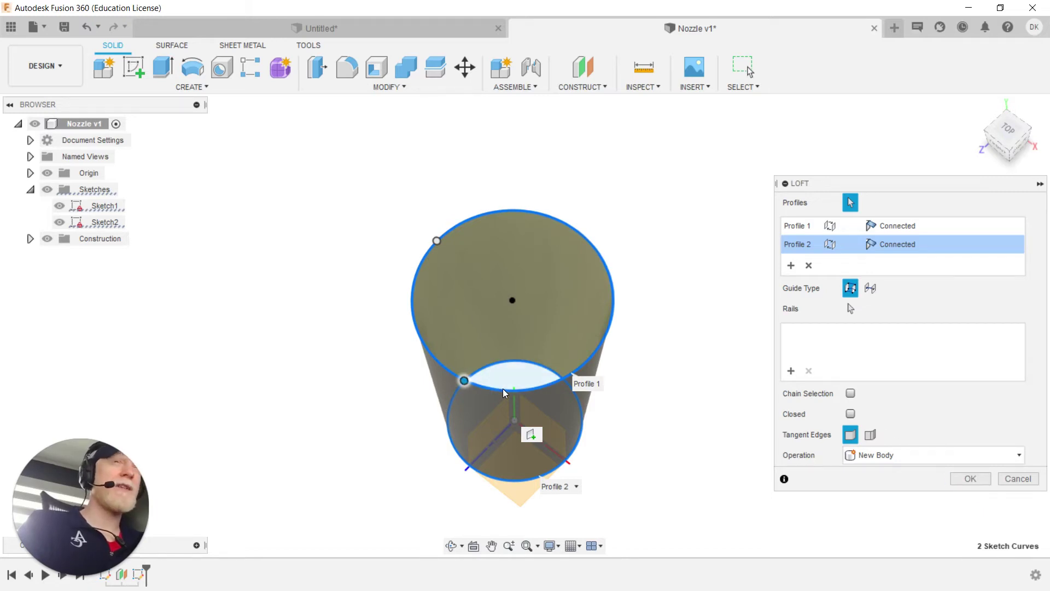
click(971, 479)
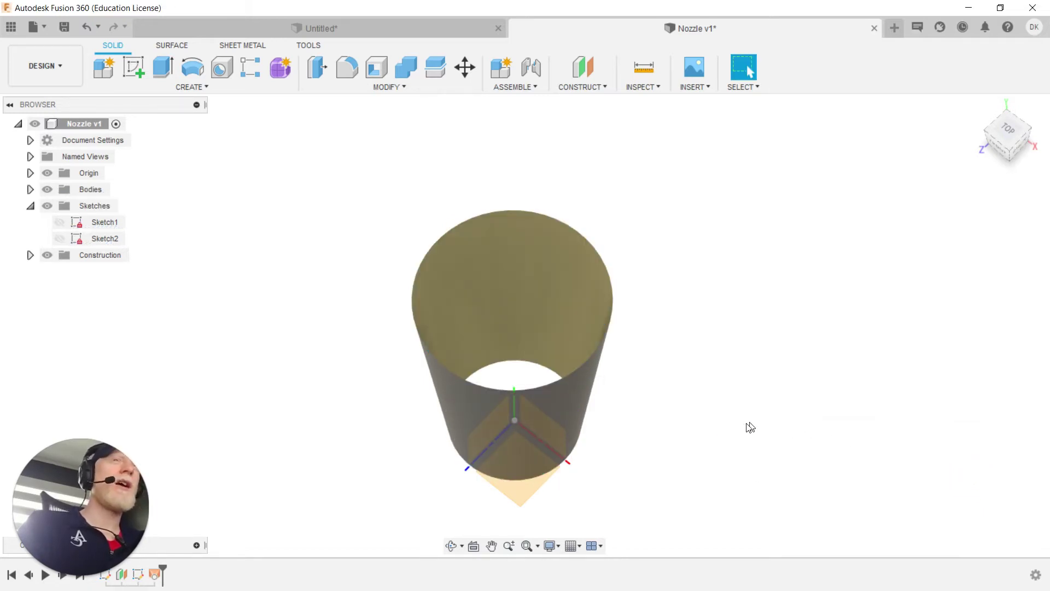
Step: Thicken the lofted nozzle surface by 1 mm on one side as a new body
shift+middle_drag(708, 432, 749, 410)
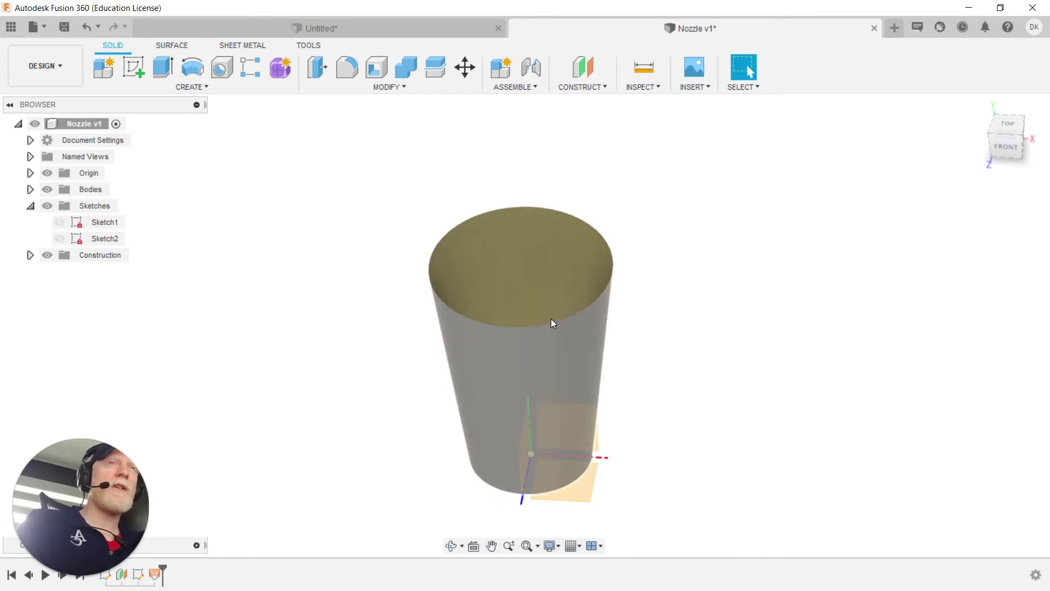
text(sthick)
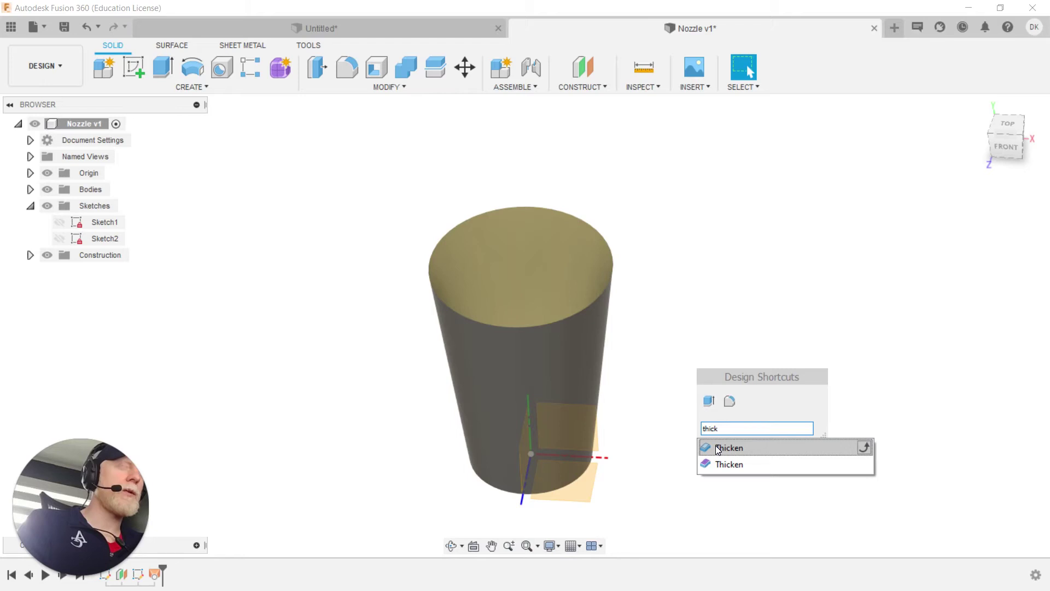
click(718, 449)
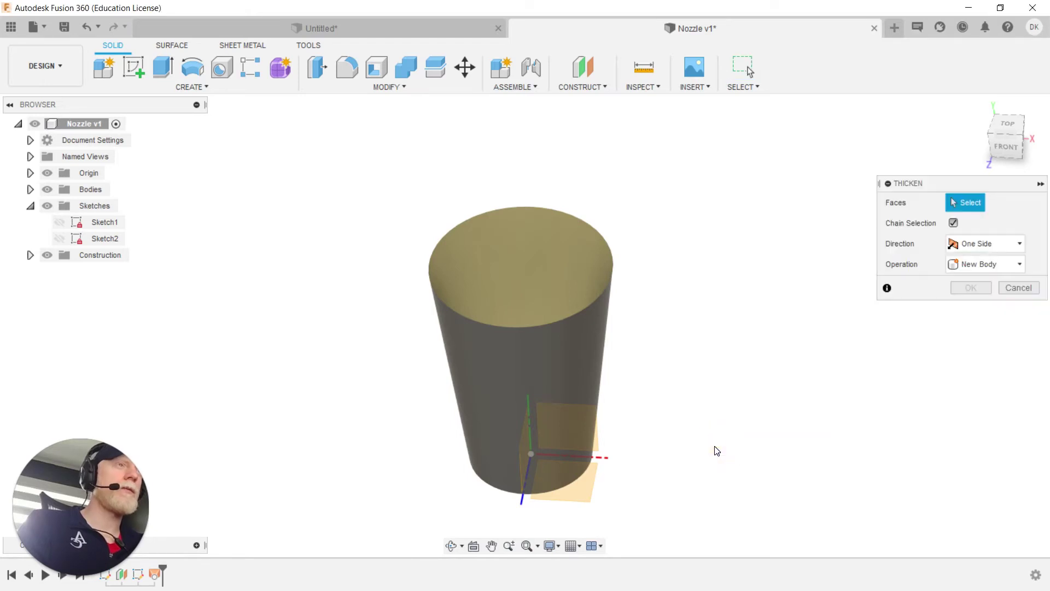
click(579, 346)
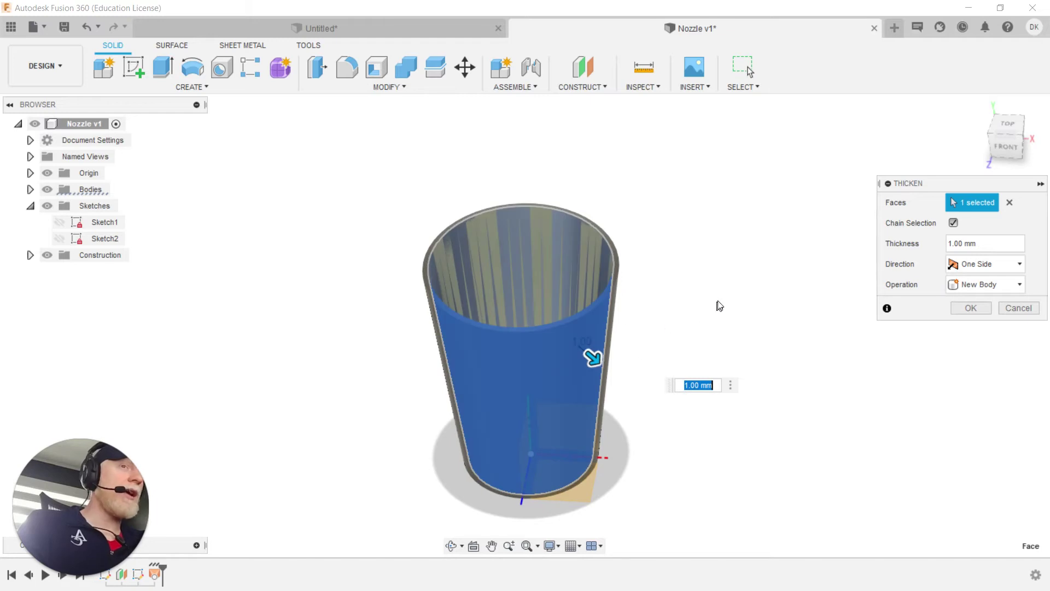
drag(901, 192, 809, 213)
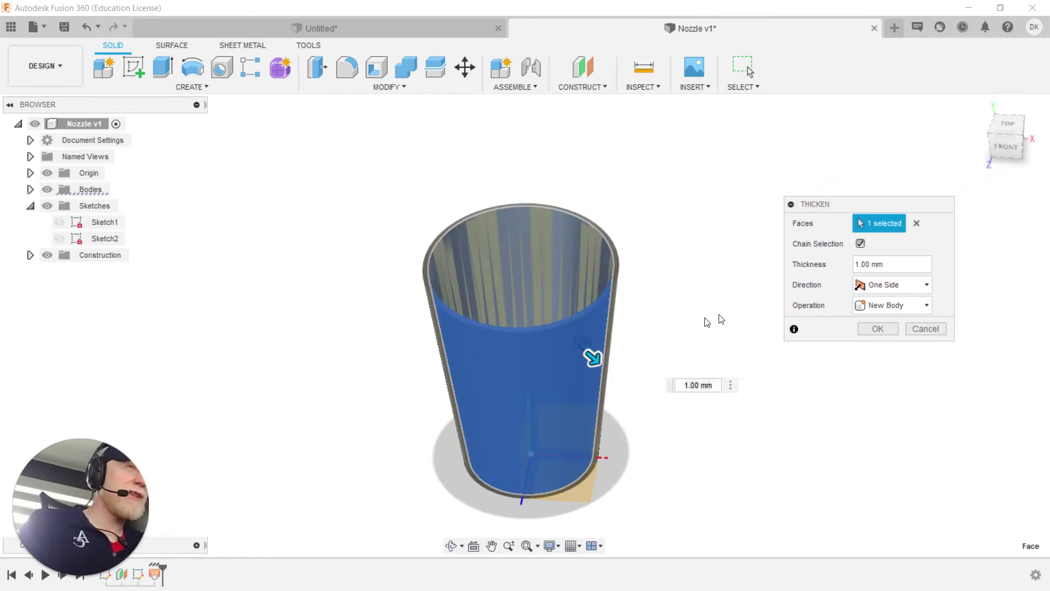
click(889, 265)
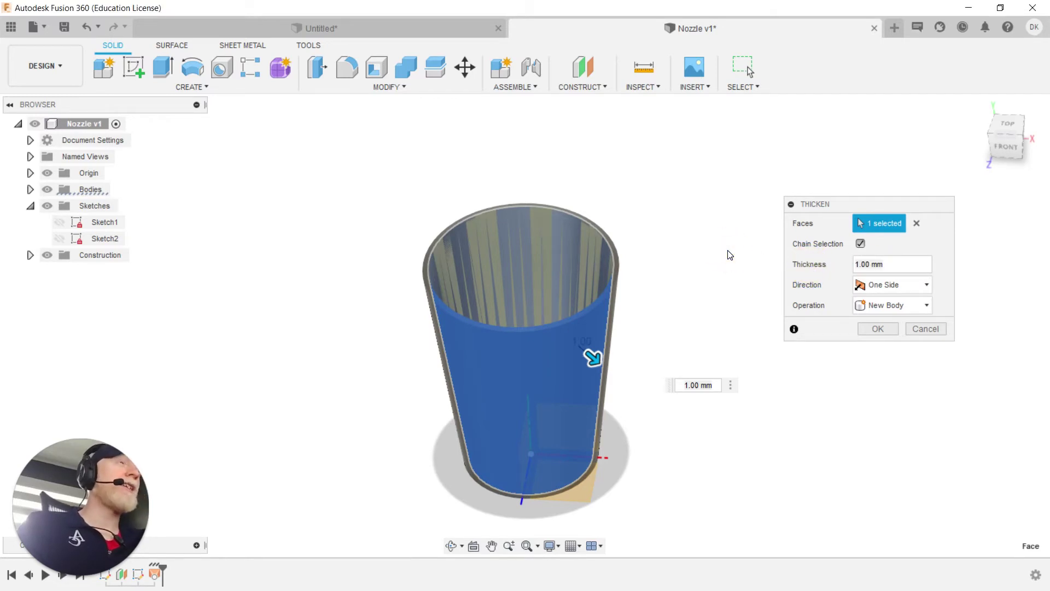
Step: Add a user parameter named thickness in mm with the expression 1
text(s)
text(para)
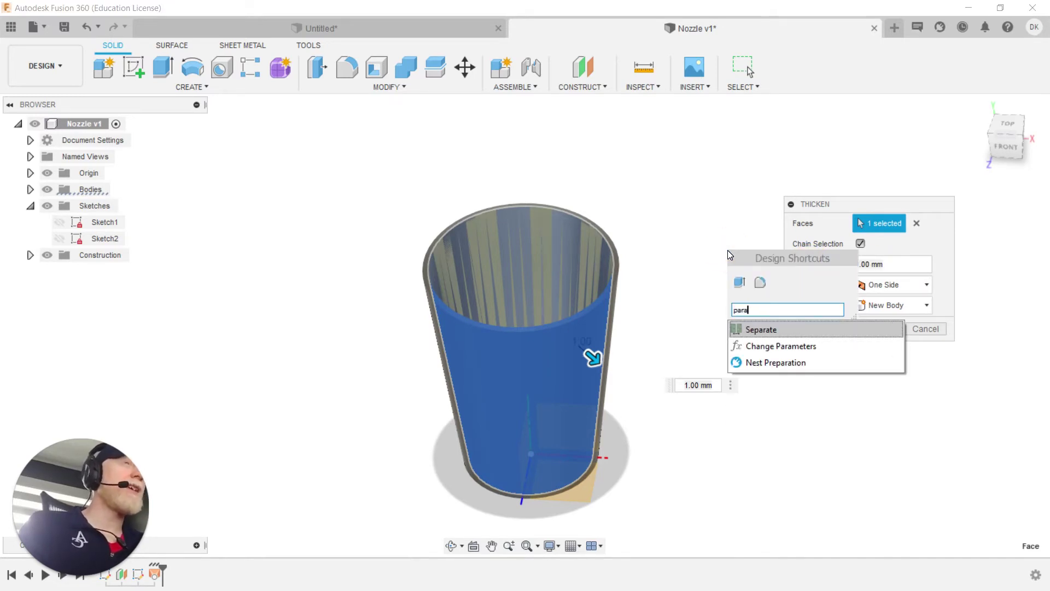
key(Down)
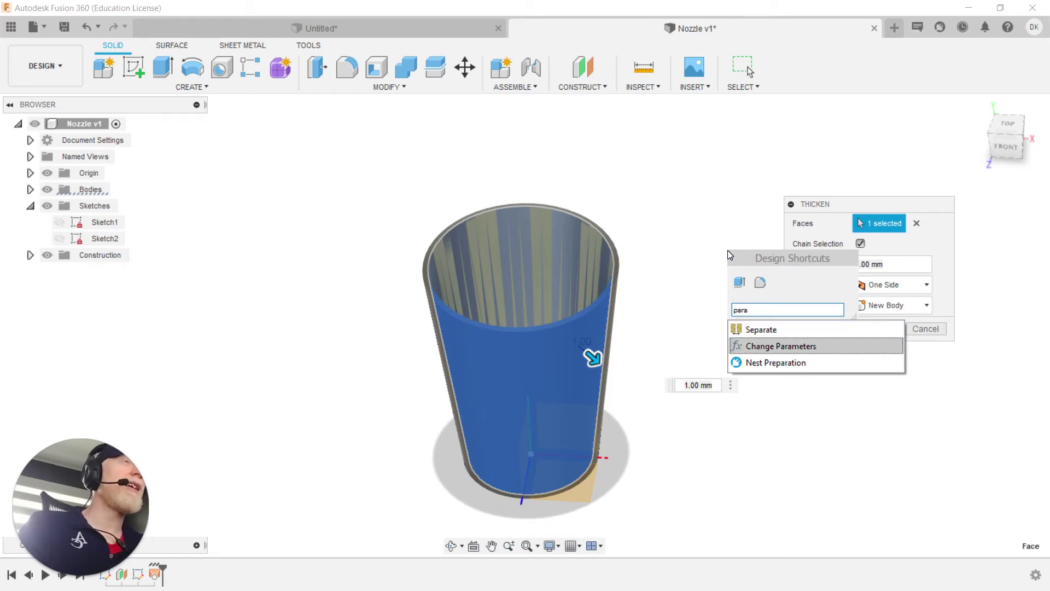
key(Return)
drag(399, 201, 505, 209)
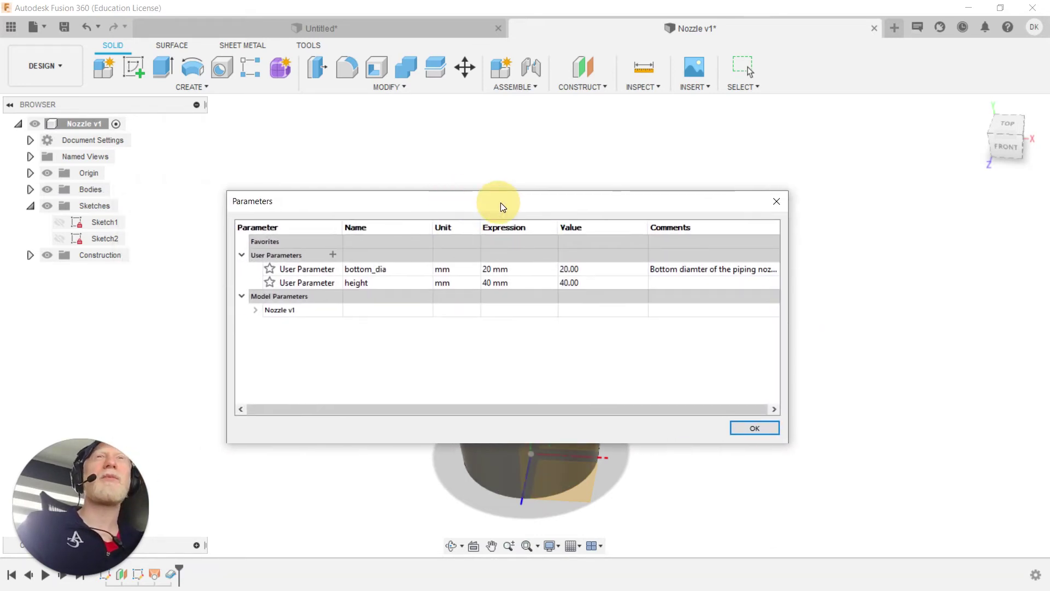
click(332, 256)
text(thickness)
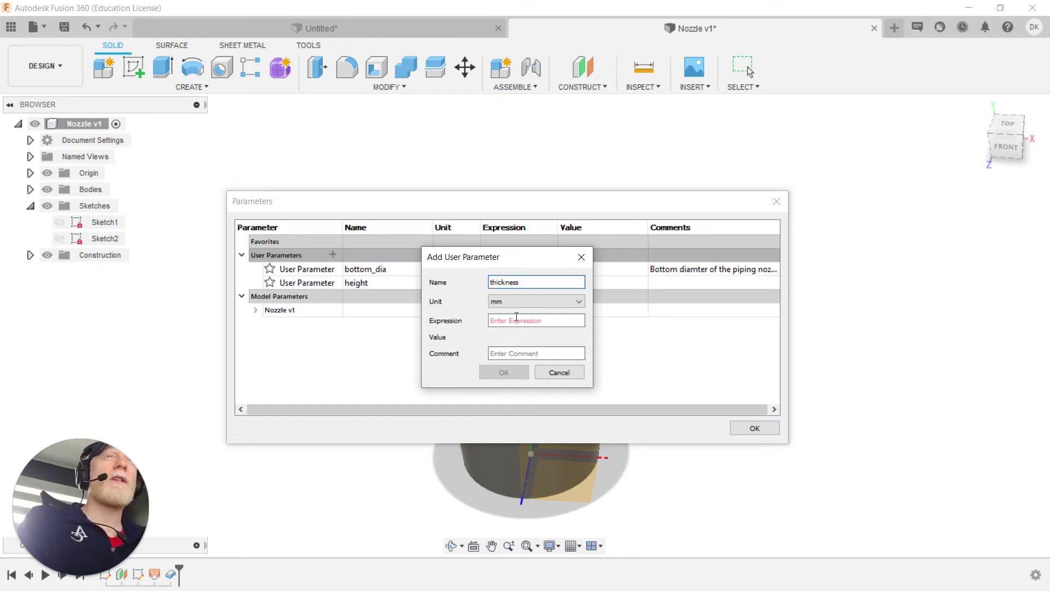
click(506, 321)
text(1)
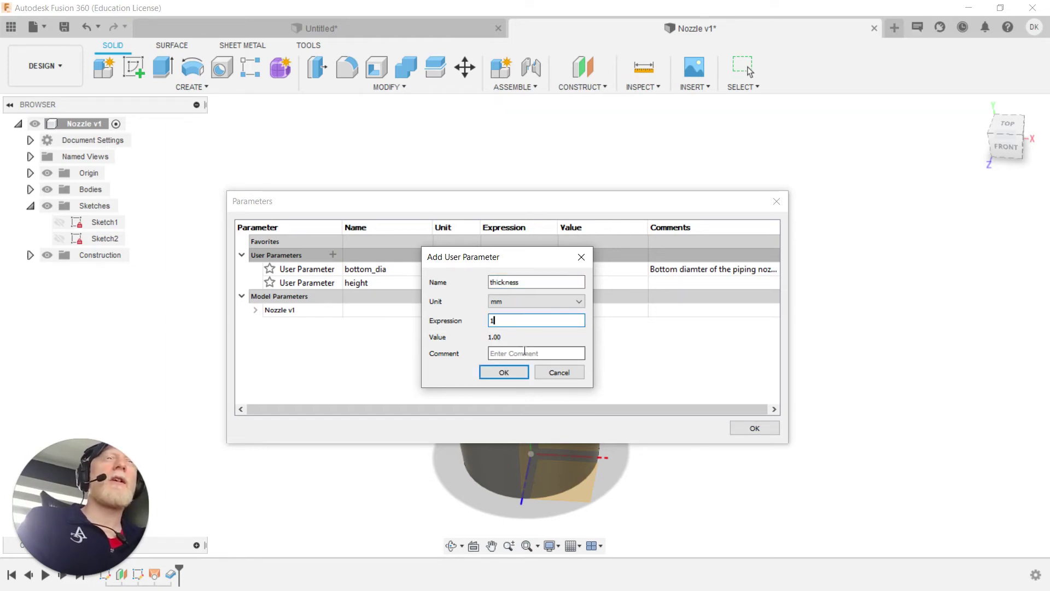
click(499, 373)
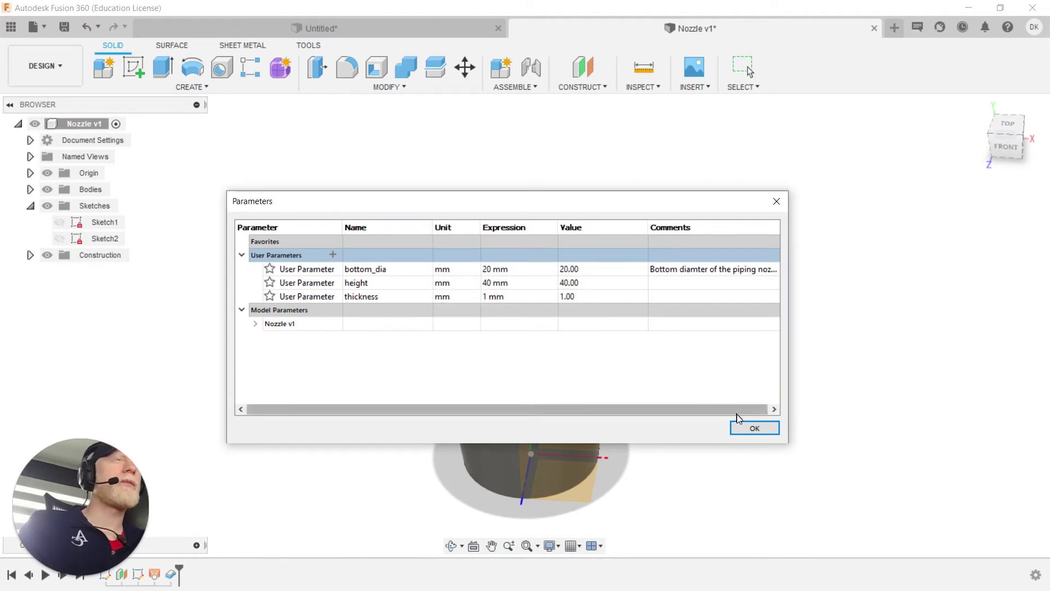
Step: Comment the thickness parameter "Thickness of the entire component." and the height parameter "Height of the entire component.", and accept the parameters
double_click(690, 297)
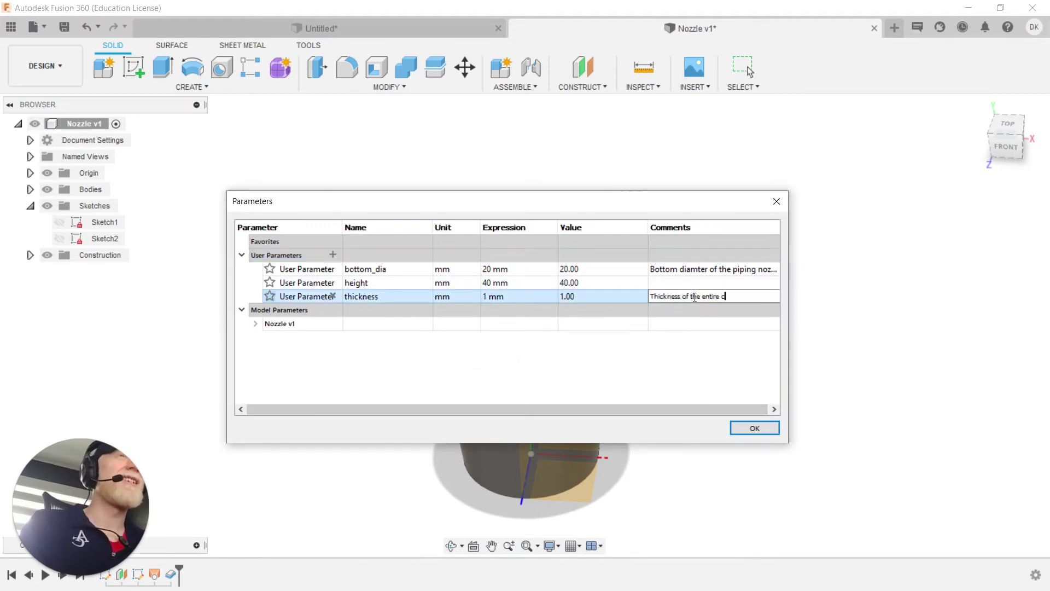
text(Thickness of the entire component)
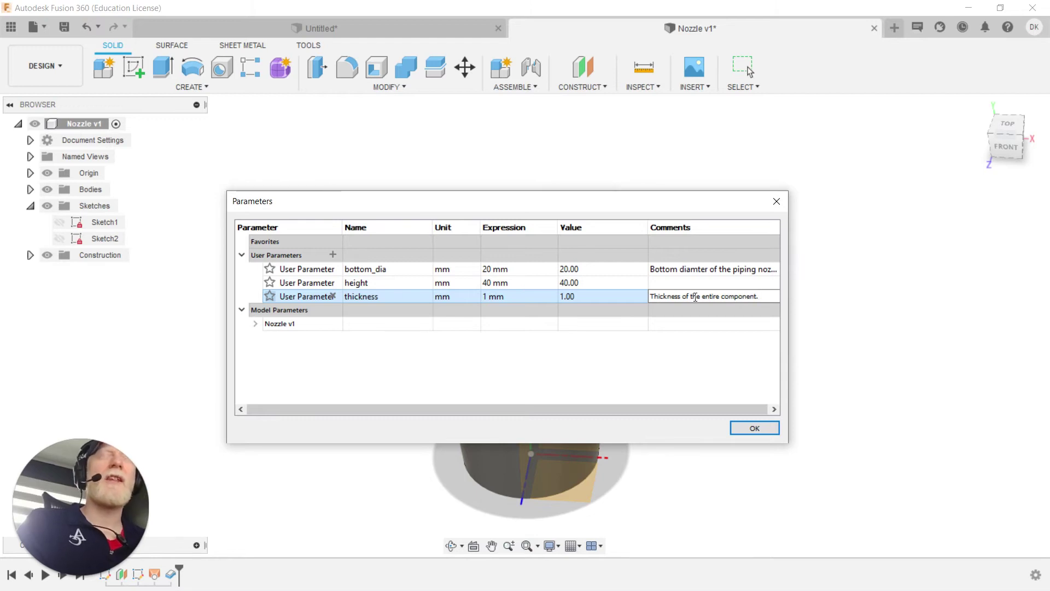
text(.)
double_click(700, 282)
text(Height of the ent)
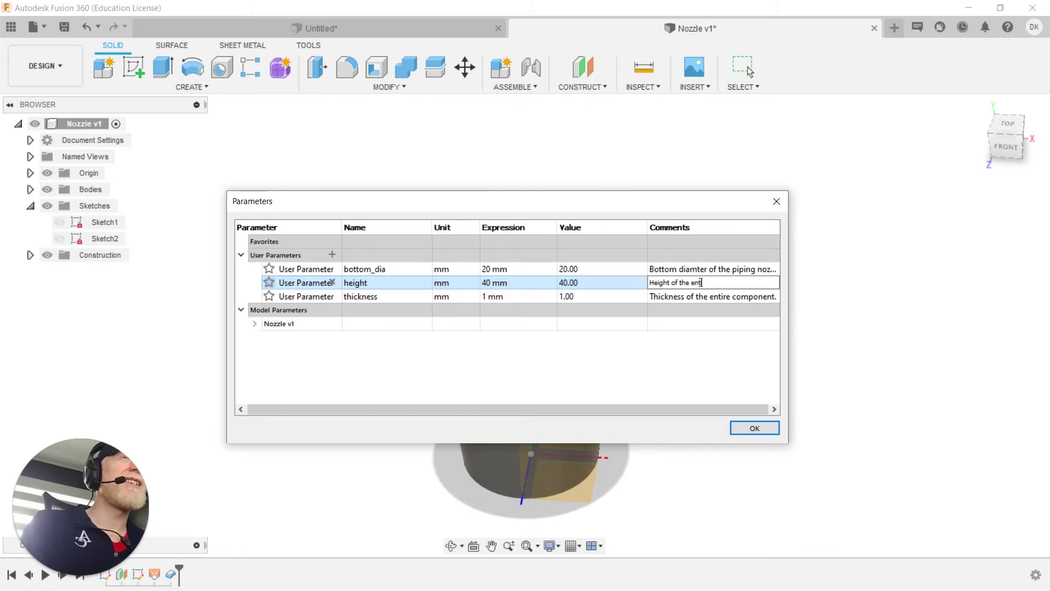
text(ire component.)
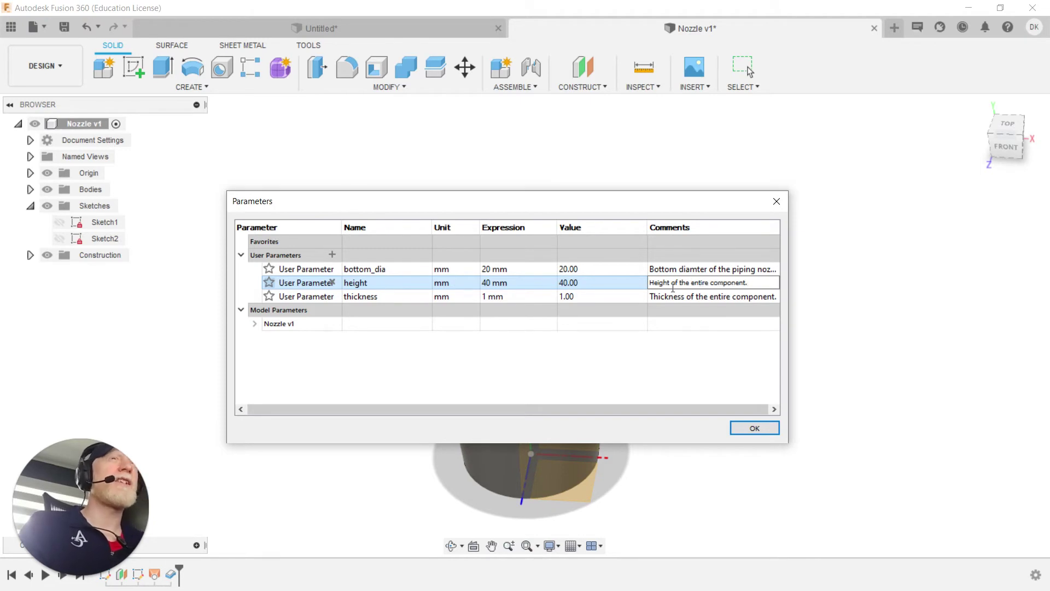
click(748, 432)
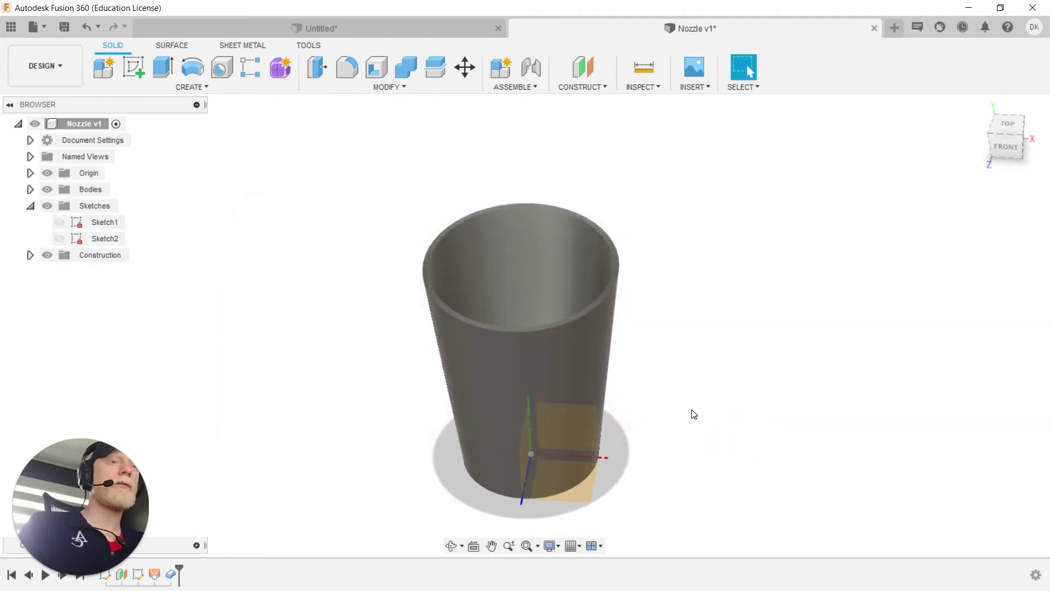
Step: Edit the Thicken feature and set its thickness to the user parameter thickness
key(s)
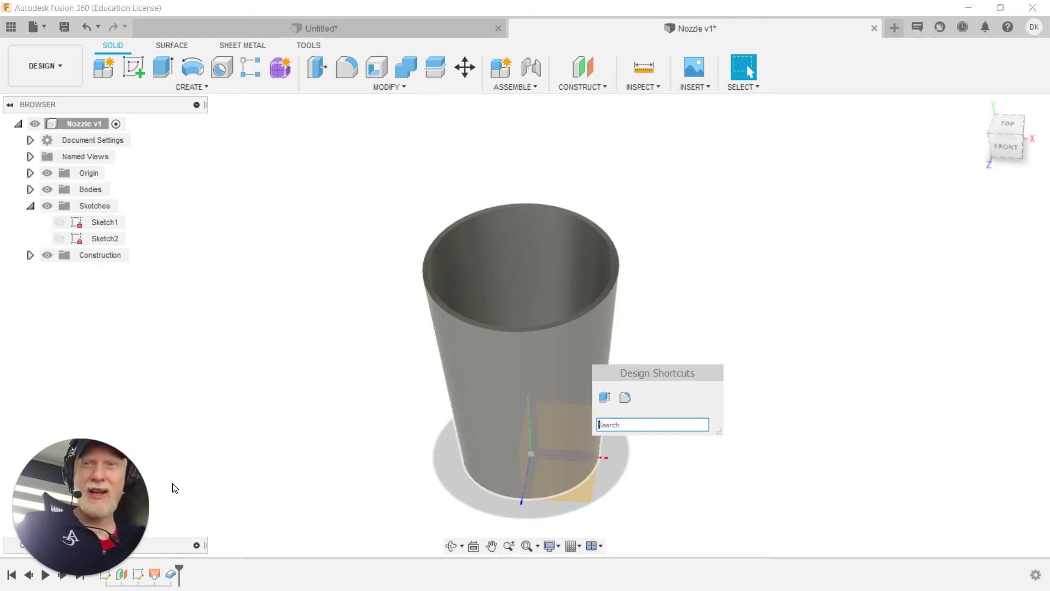
click(173, 574)
right_click(172, 574)
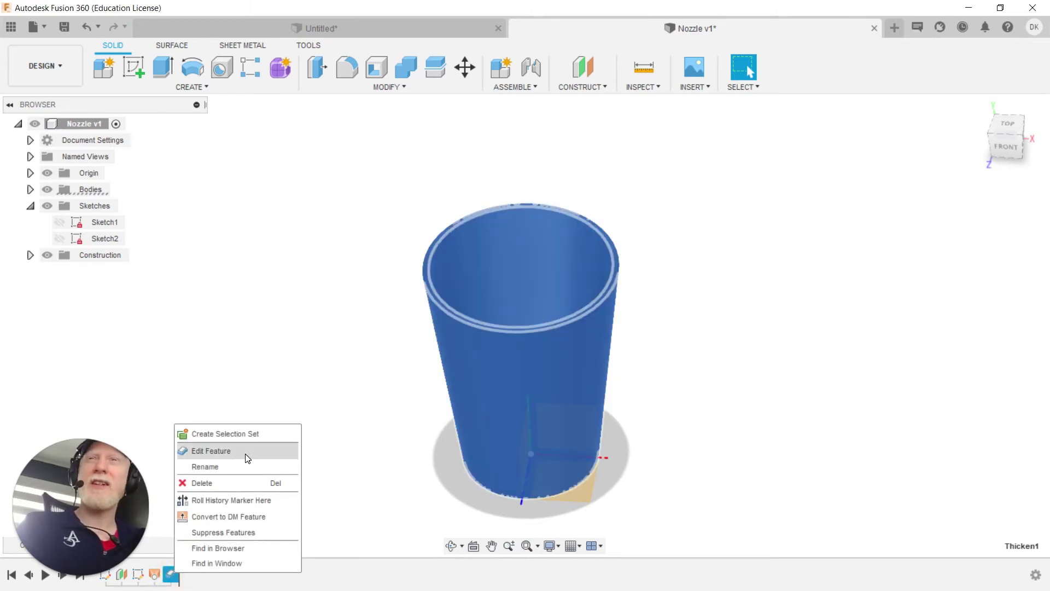
click(180, 572)
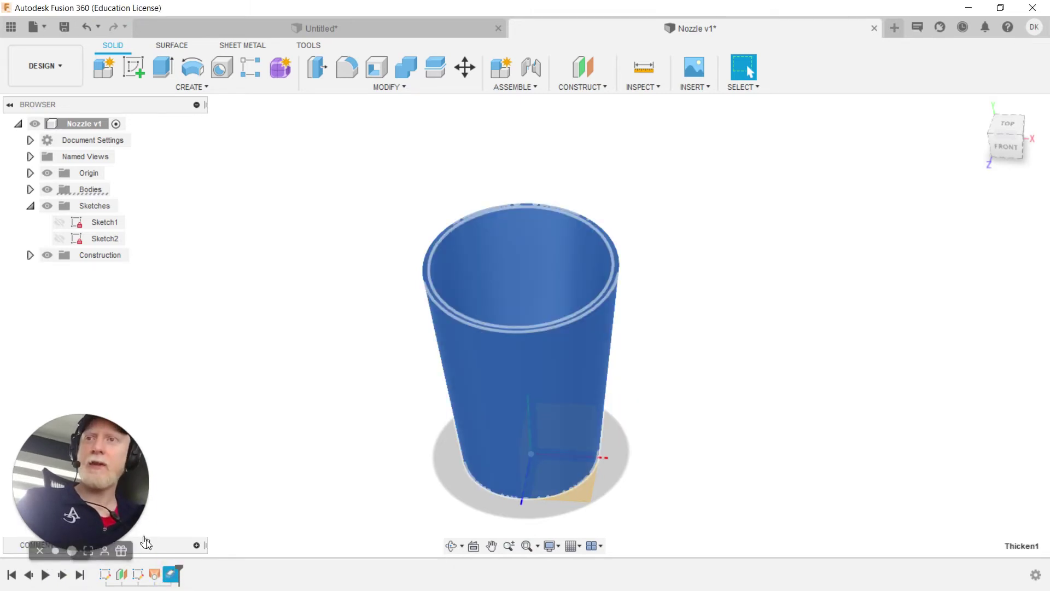
right_click(175, 576)
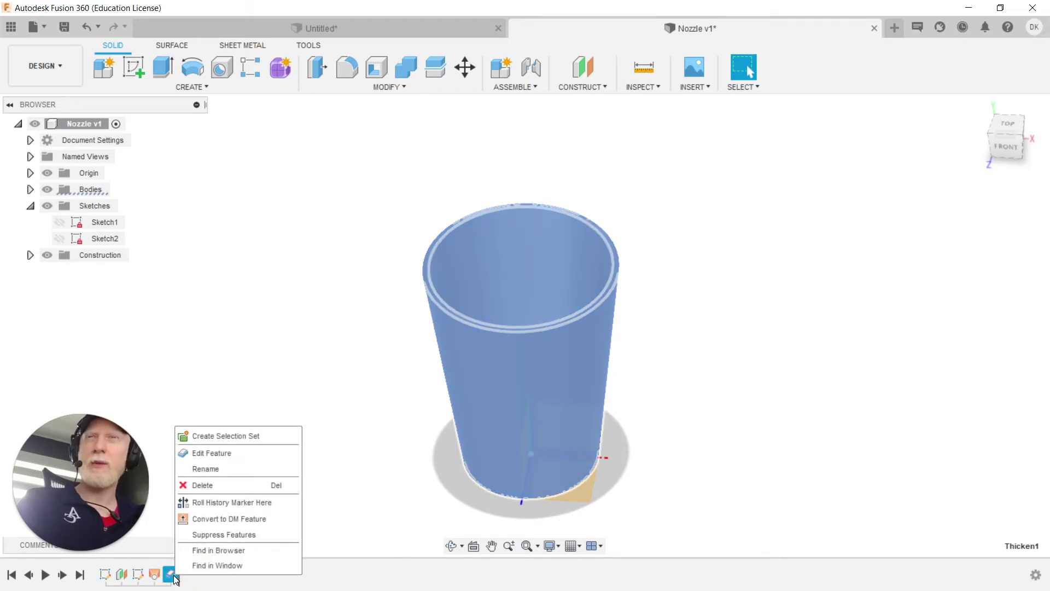
click(234, 454)
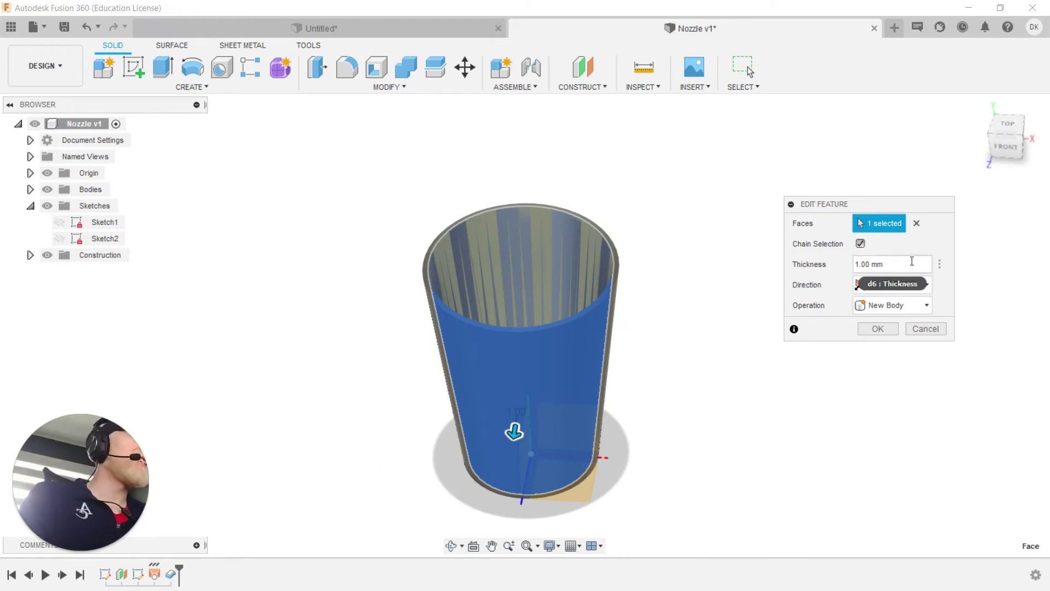
drag(897, 264, 845, 266)
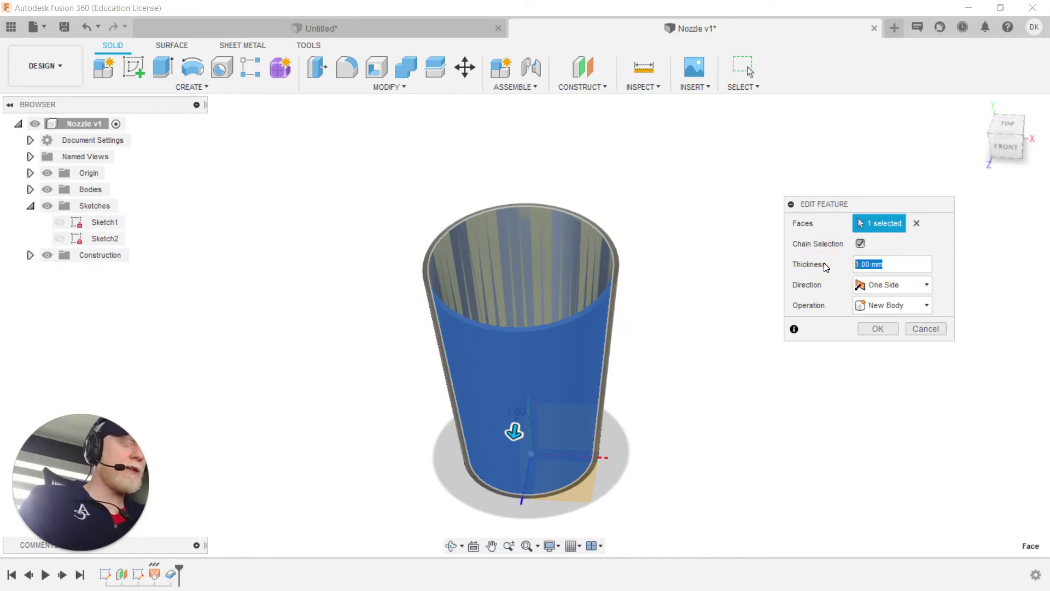
text(thi)
key(Return)
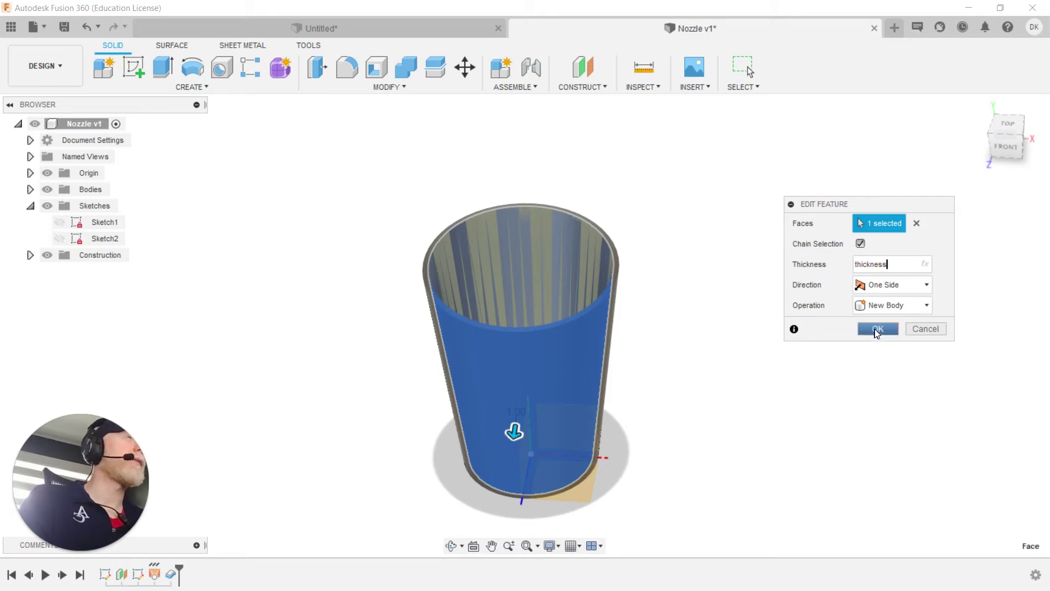
click(875, 329)
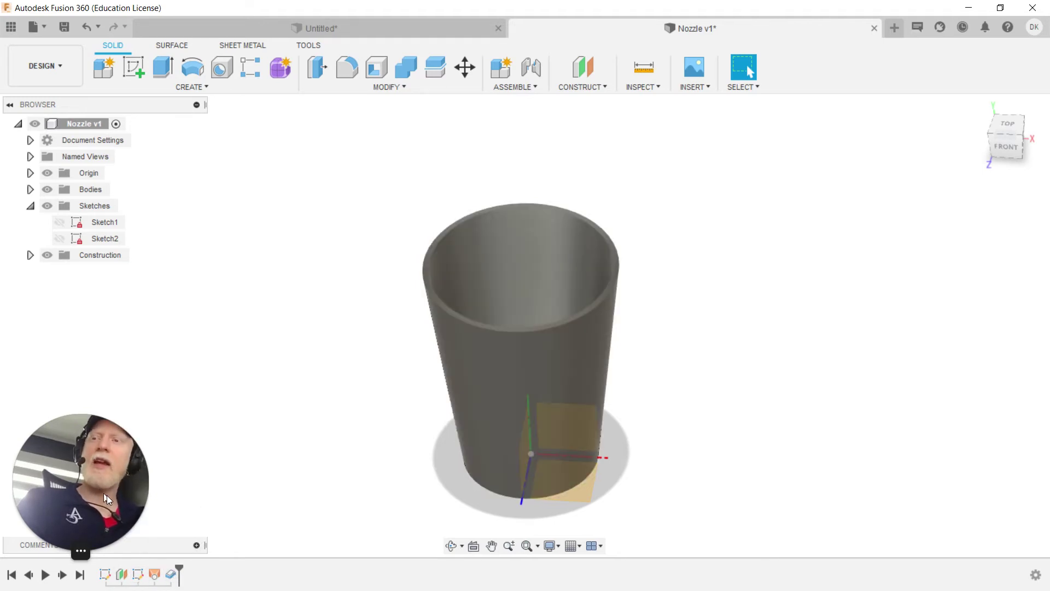
right_click(173, 573)
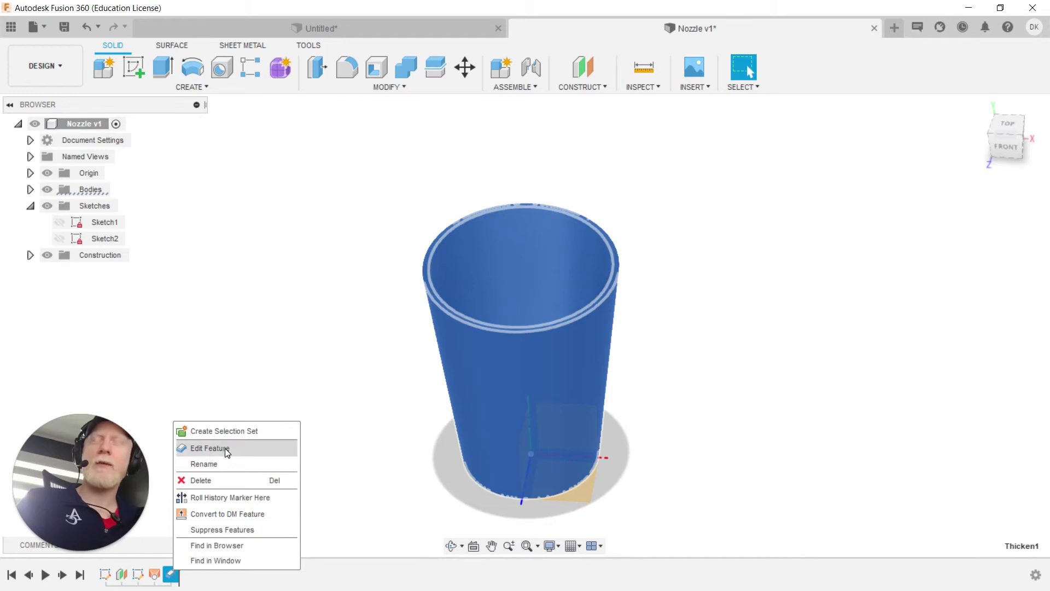
click(363, 512)
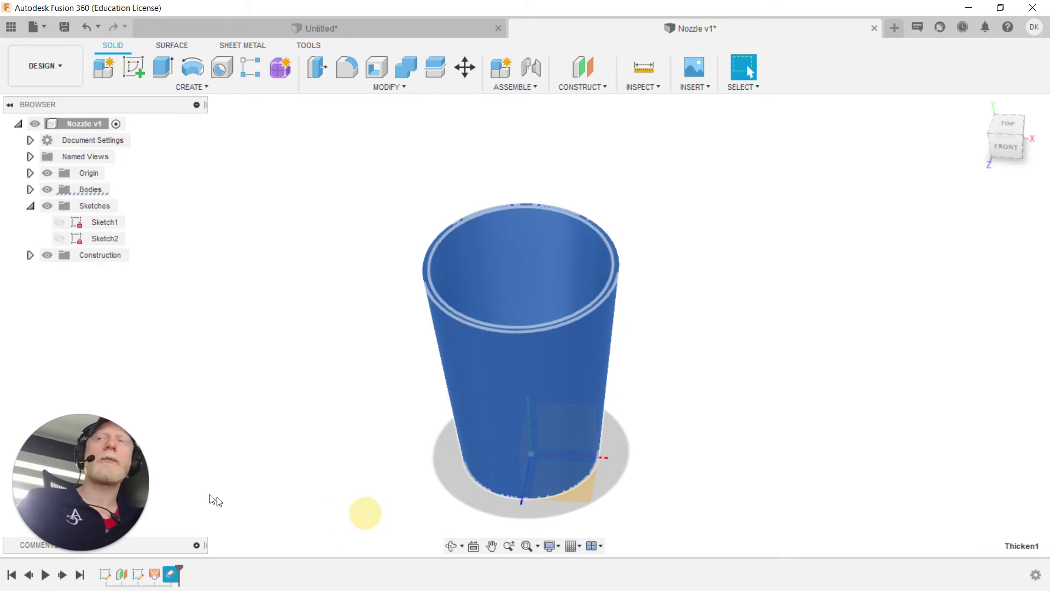
click(305, 465)
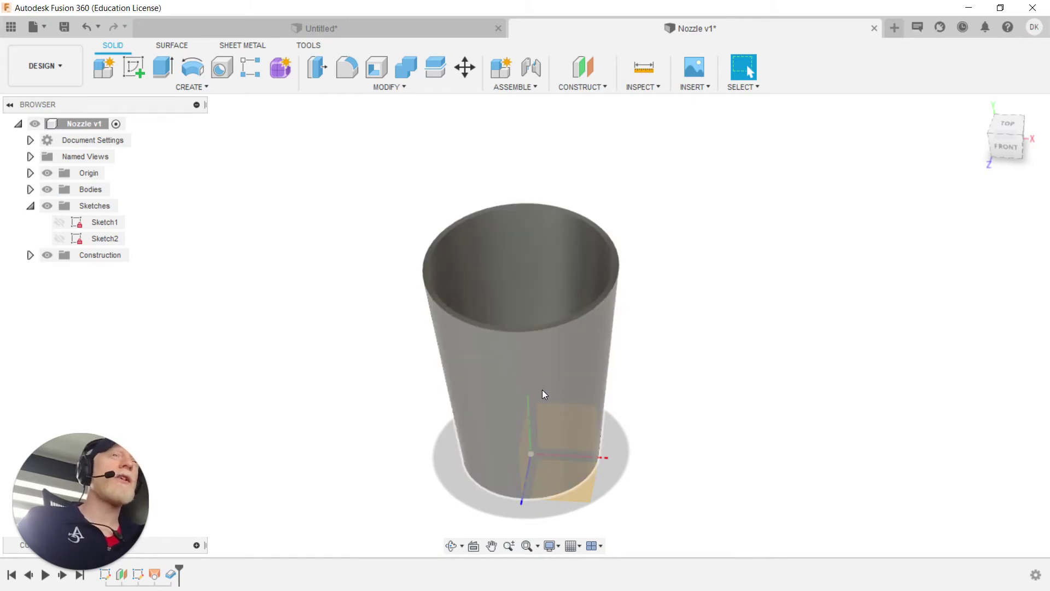
Step: Examine the finished toothed nozzle in the other open design, and return to the Nozzle v1 design
click(399, 28)
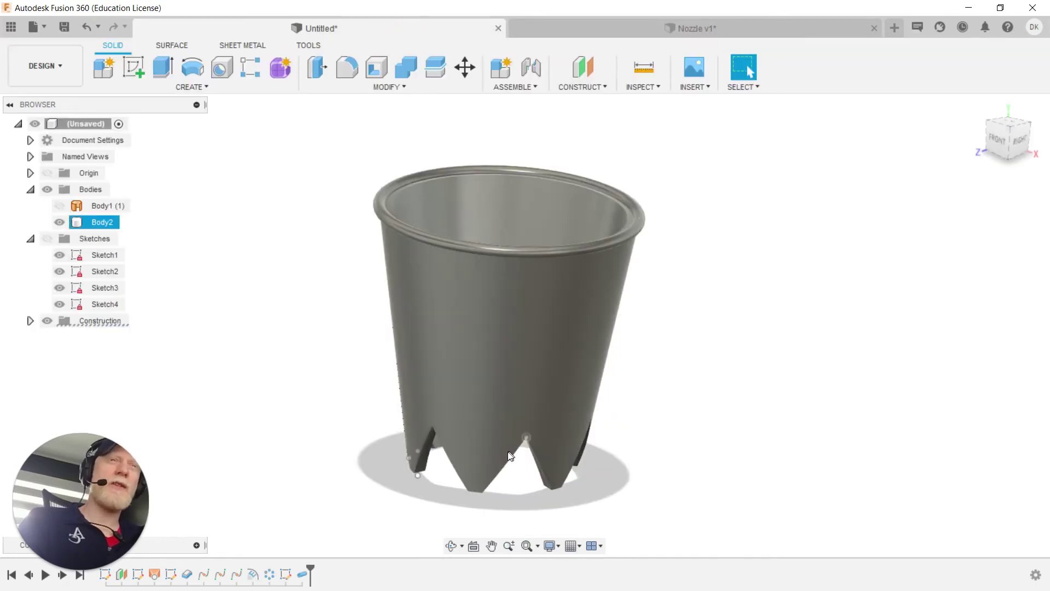
click(646, 31)
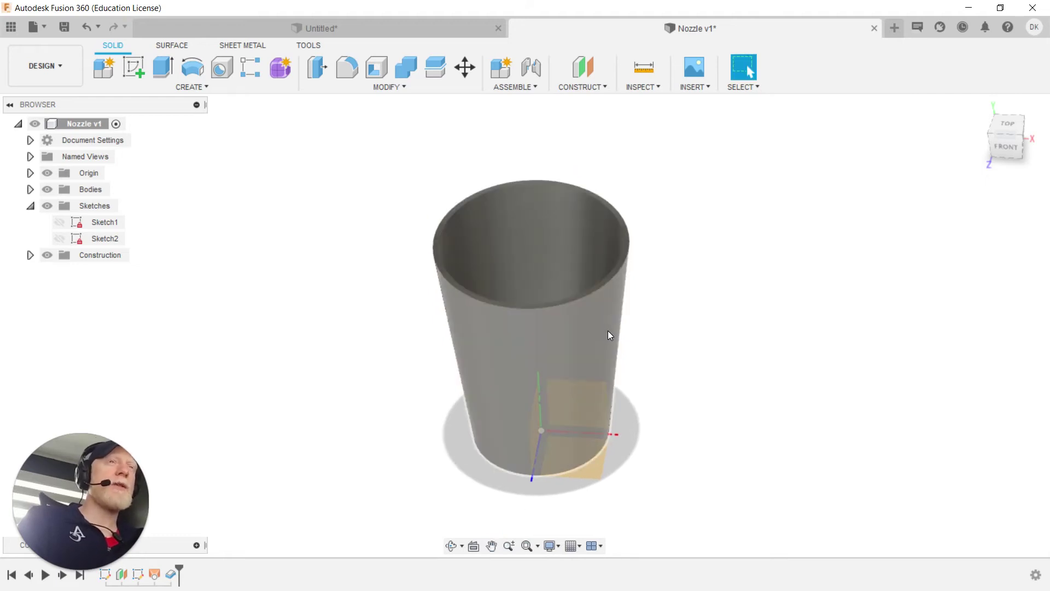
Step: Start a sketch on the front origin plane and draw a closed triangle with a horizontal base about 17 mm long below the nozzle
click(133, 67)
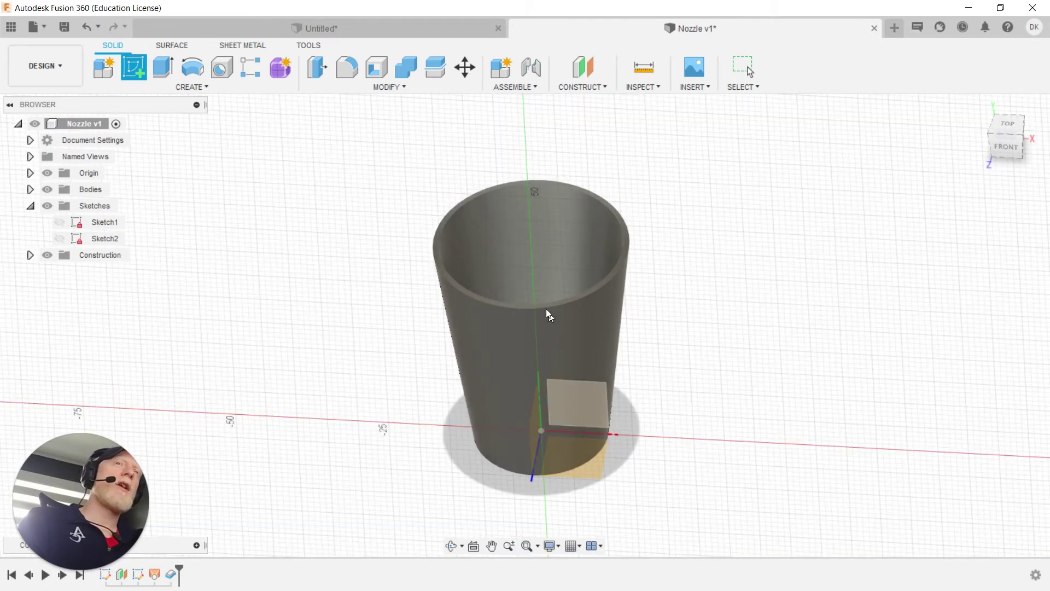
click(586, 393)
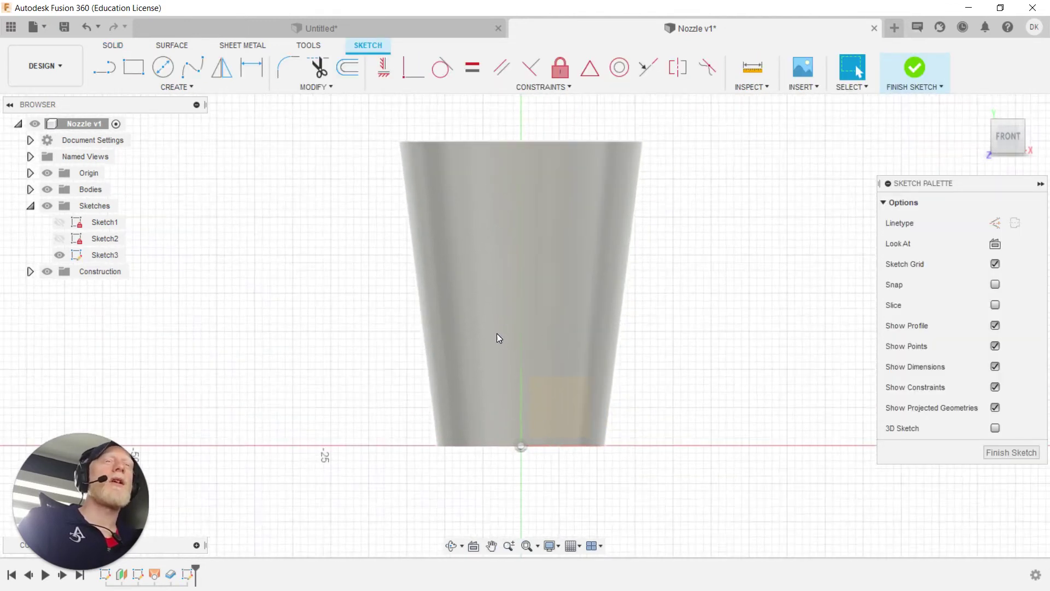
scroll(488, 399, up, 2)
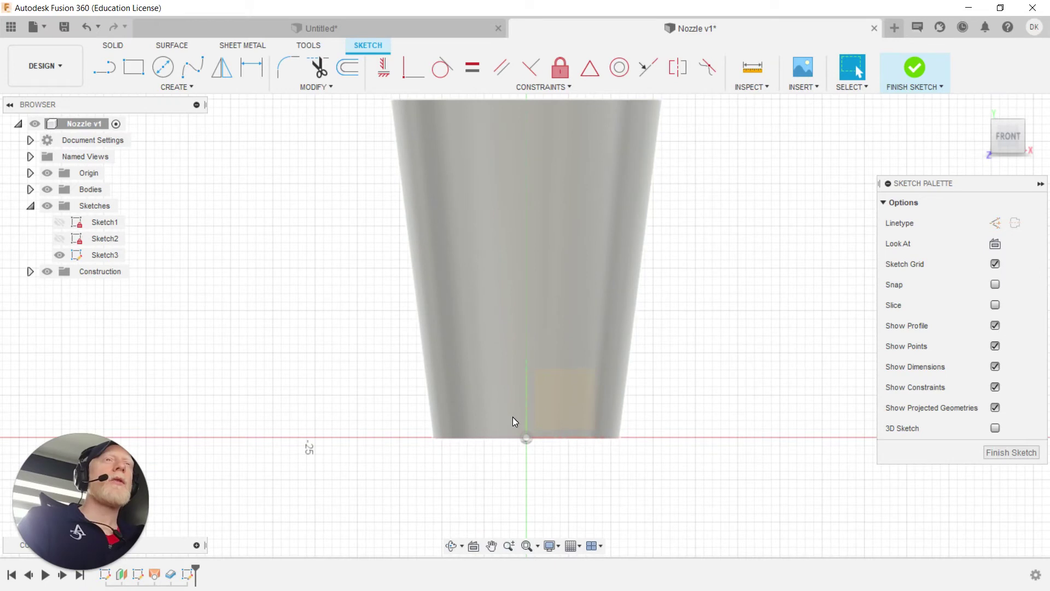
scroll(526, 438, up, 3)
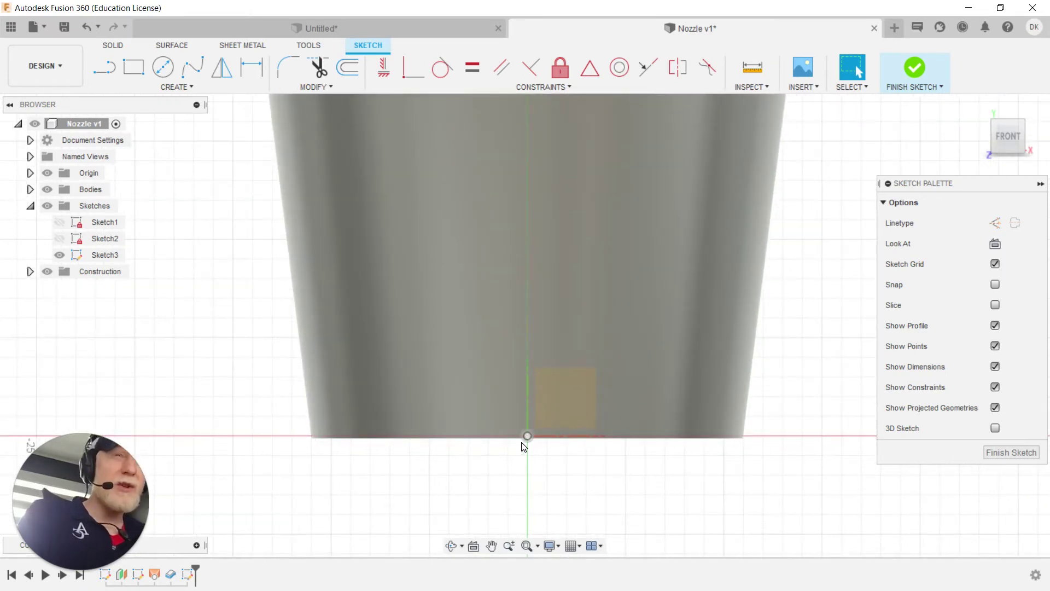
scroll(525, 443, up, 3)
scroll(532, 432, down, 4)
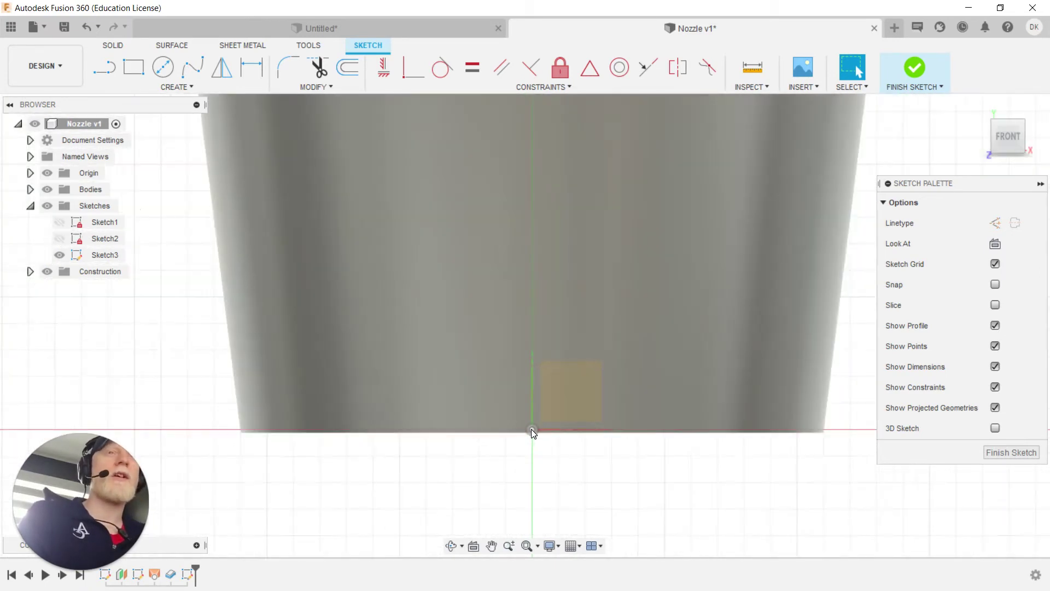
click(112, 77)
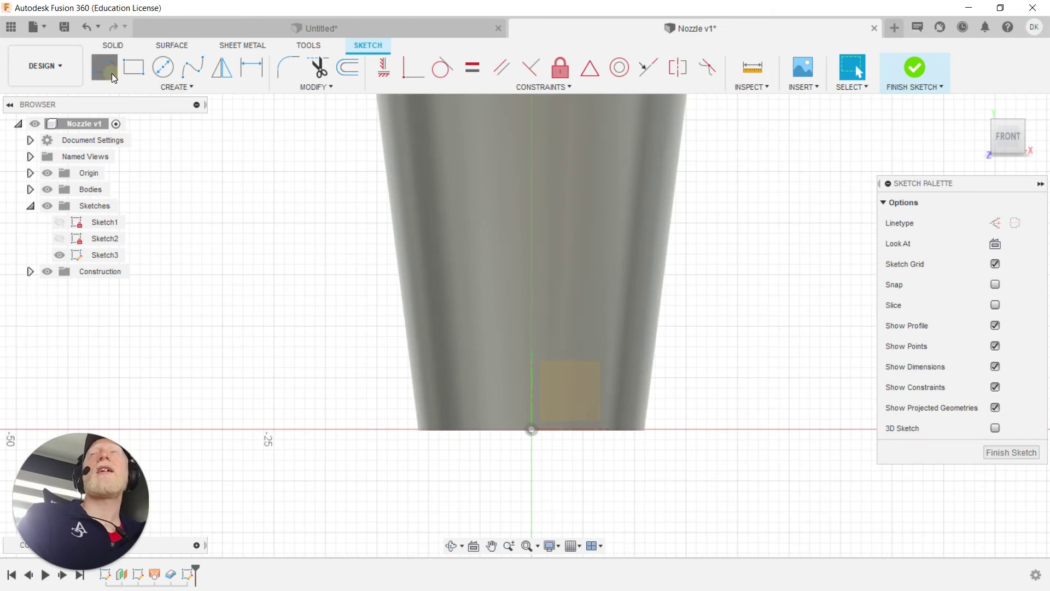
scroll(416, 306, down, 2)
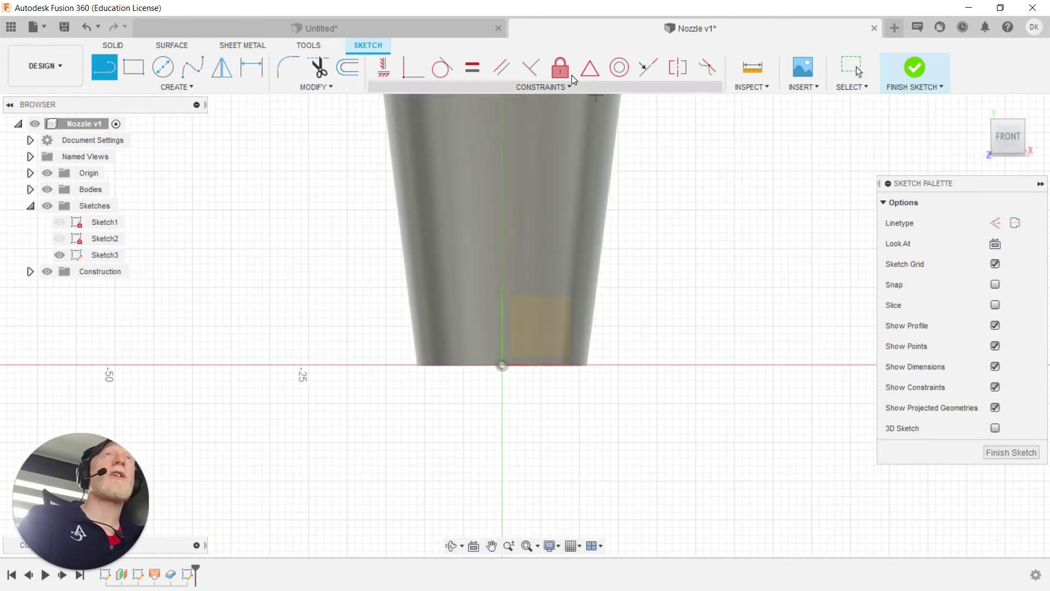
click(441, 490)
click(502, 406)
click(573, 490)
click(441, 490)
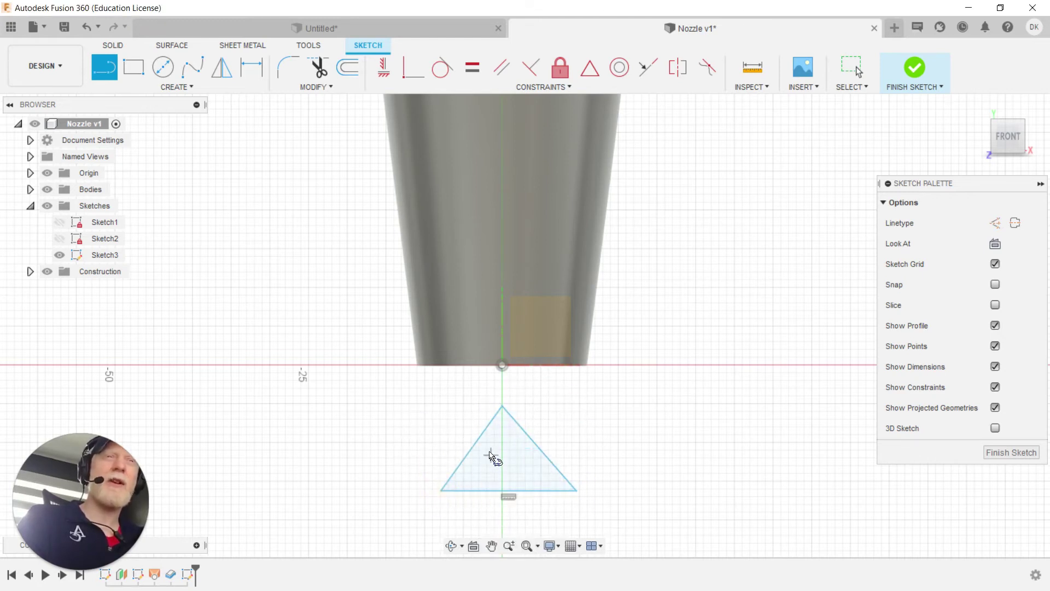
key(Escape)
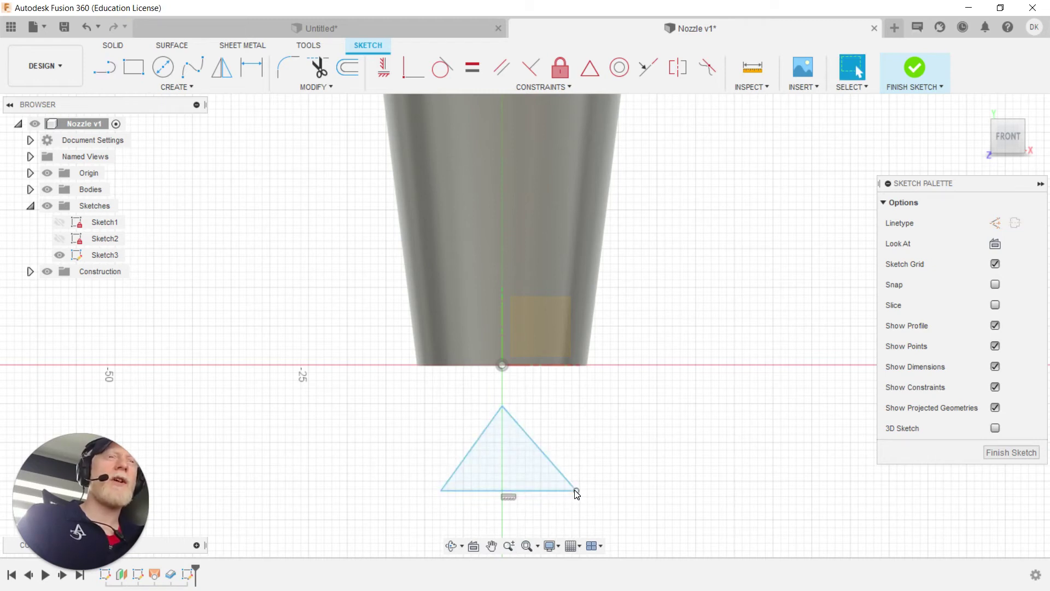
Step: Reshape the triangle by moving its corners and edges, placing the lower right corner at about X 8.2, Y -14.5 mm
mouse_move(570, 485)
mouse_down()
mouse_move(582, 463)
mouse_move(565, 480)
mouse_move(574, 478)
mouse_up()
drag(468, 460, 450, 446)
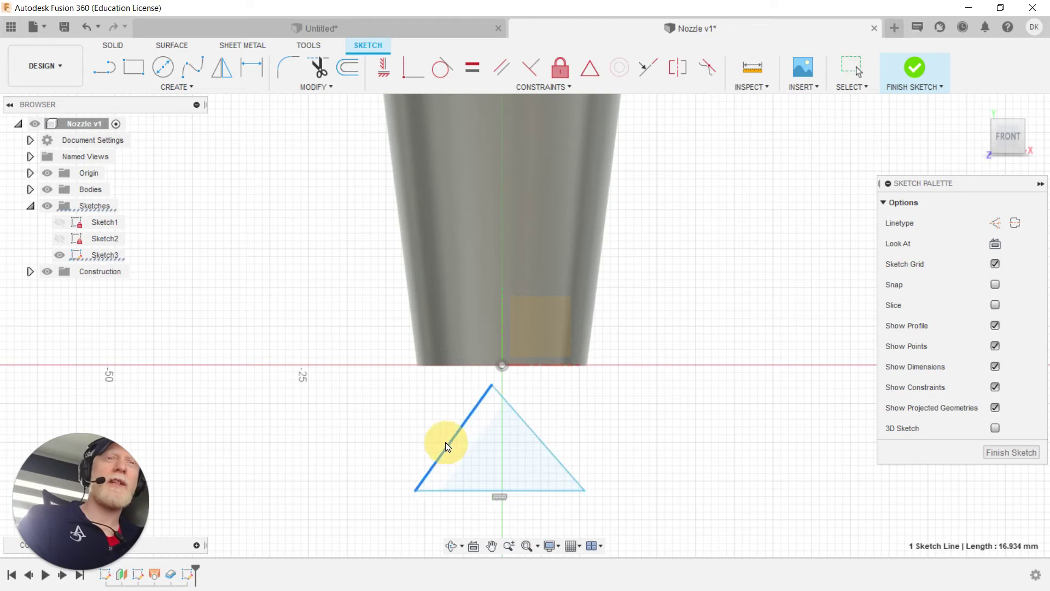
drag(544, 492, 543, 482)
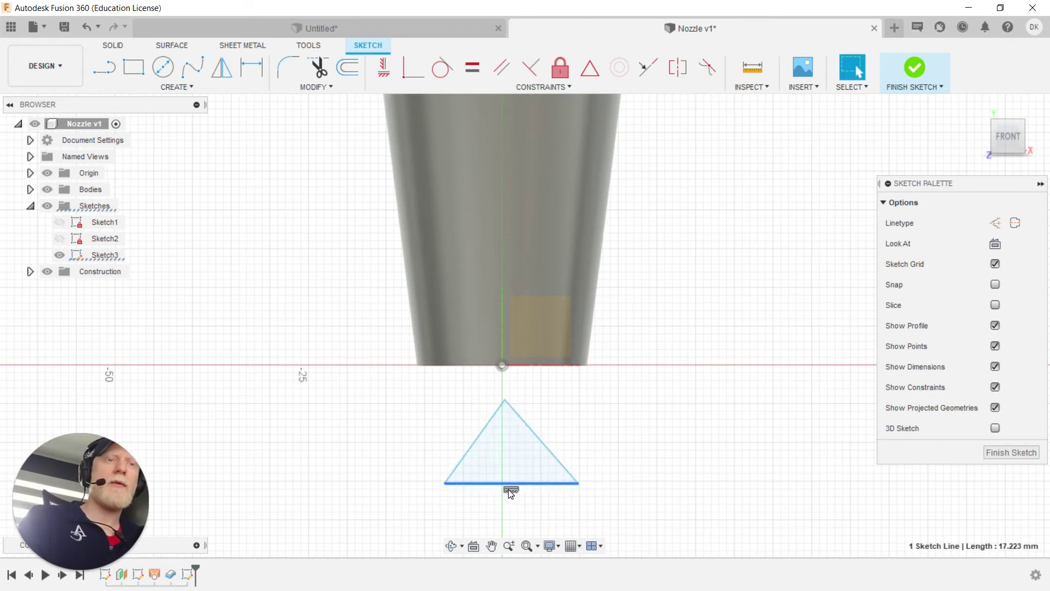
mouse_move(504, 404)
mouse_down()
mouse_move(539, 403)
mouse_move(469, 417)
mouse_move(504, 407)
mouse_up()
mouse_move(578, 487)
mouse_down()
mouse_move(556, 507)
mouse_move(574, 474)
mouse_move(548, 484)
mouse_move(564, 477)
mouse_up()
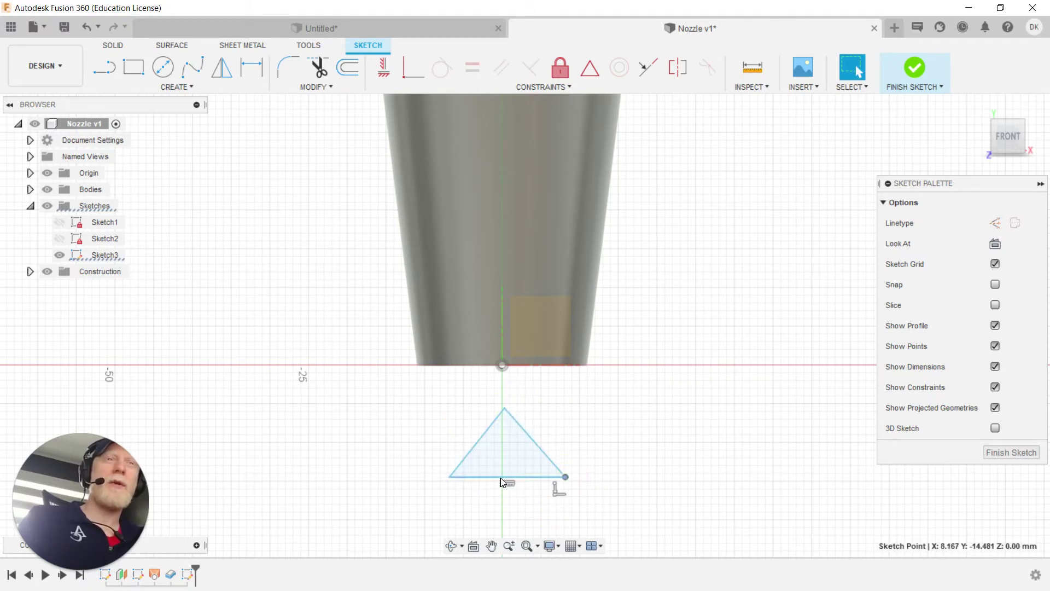
Step: Open the parameters and start a new user parameter in mm named base_length
middle_drag(426, 460, 441, 428)
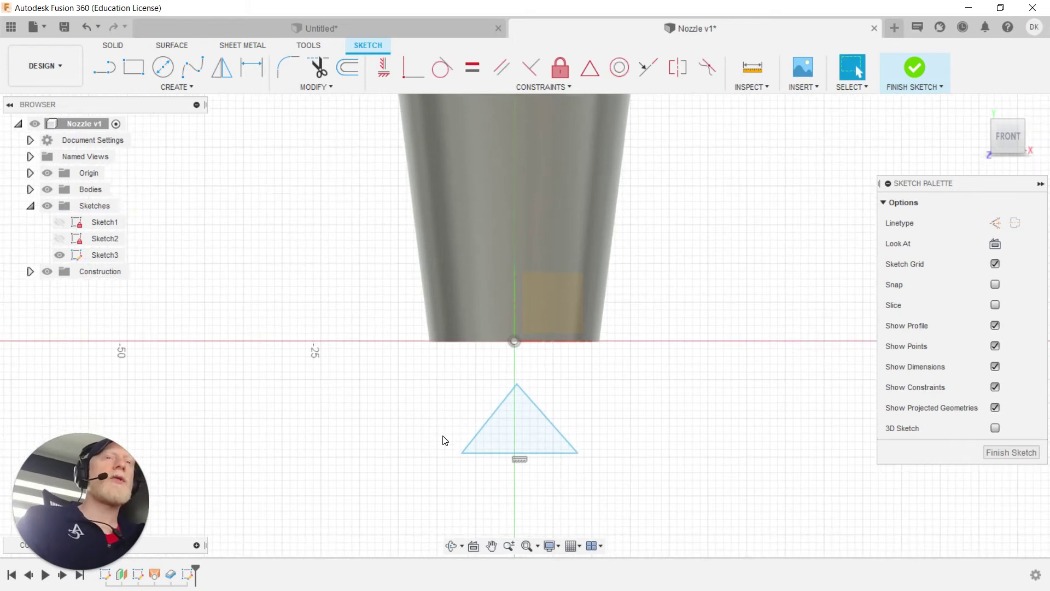
scroll(453, 415, up, 1)
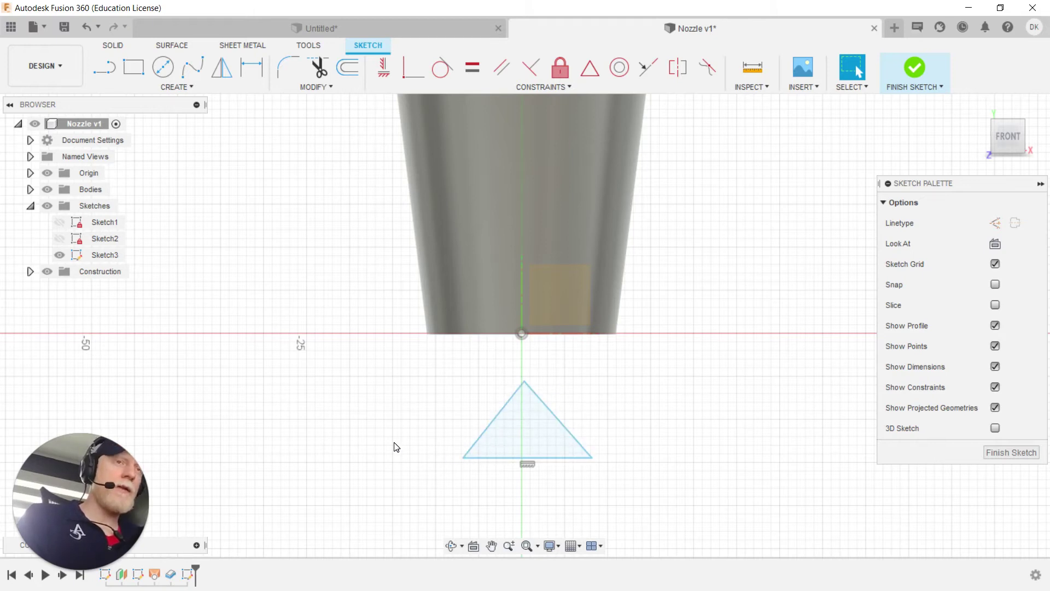
text(spara)
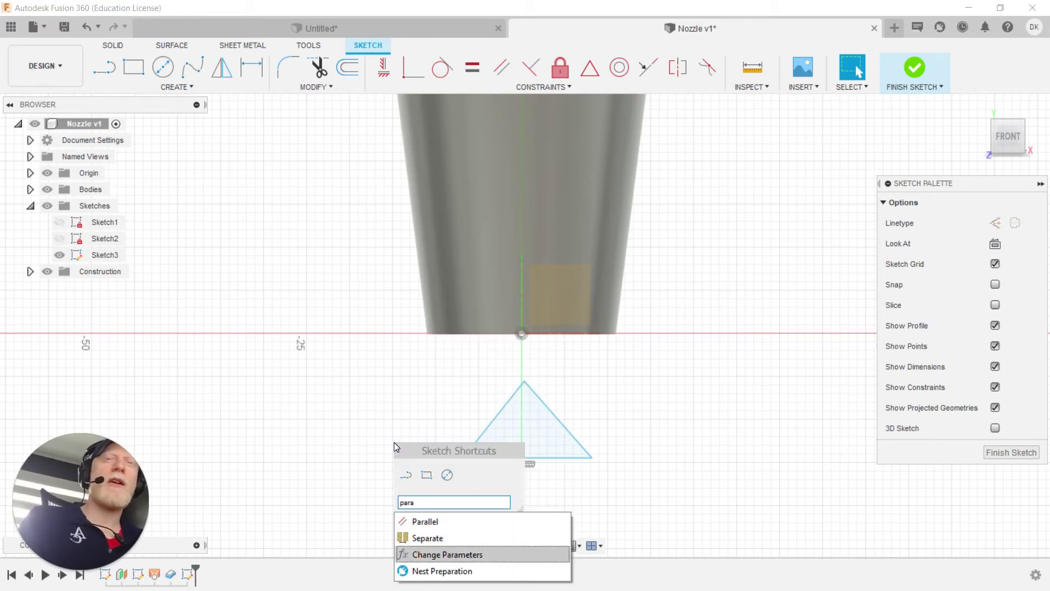
key(Return)
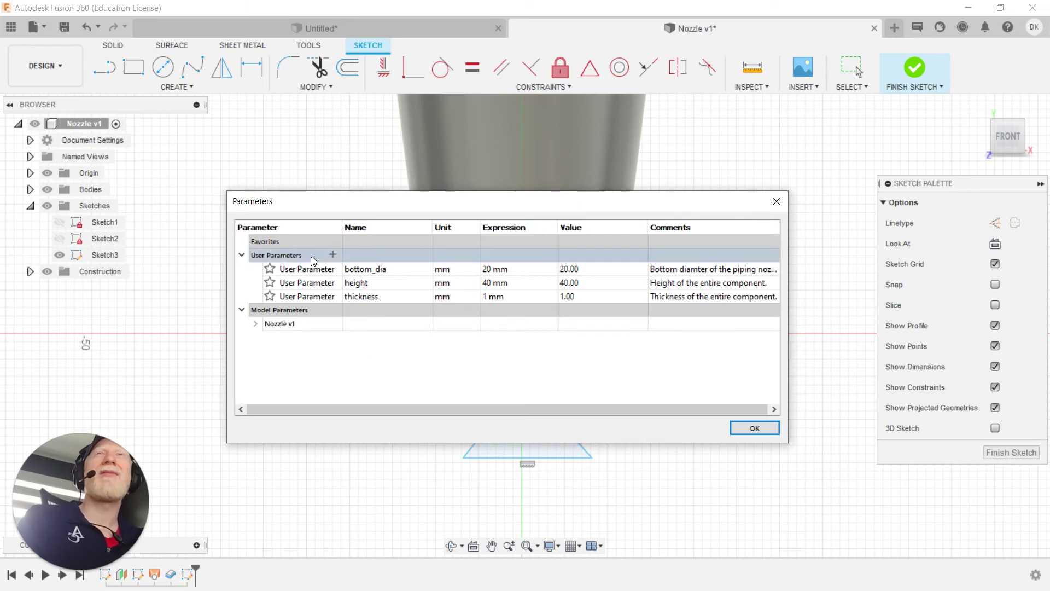
click(333, 254)
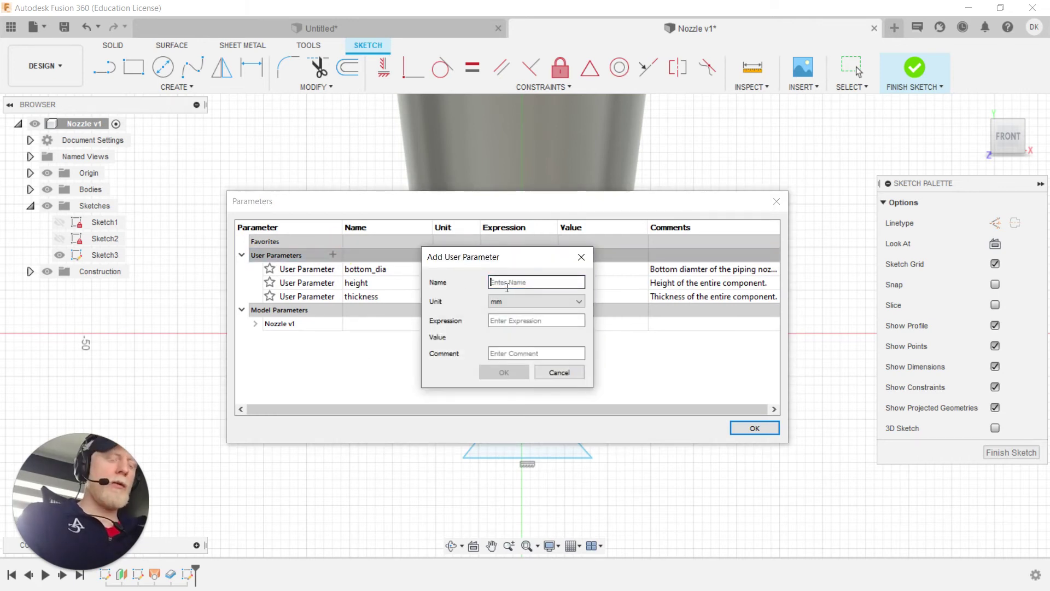
text(b)
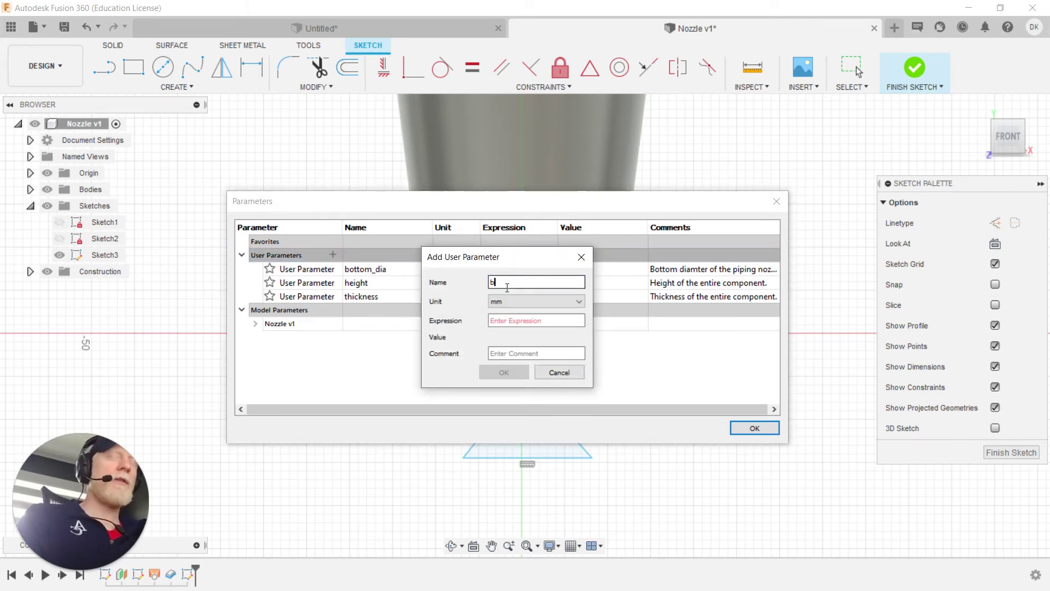
text(ase_)
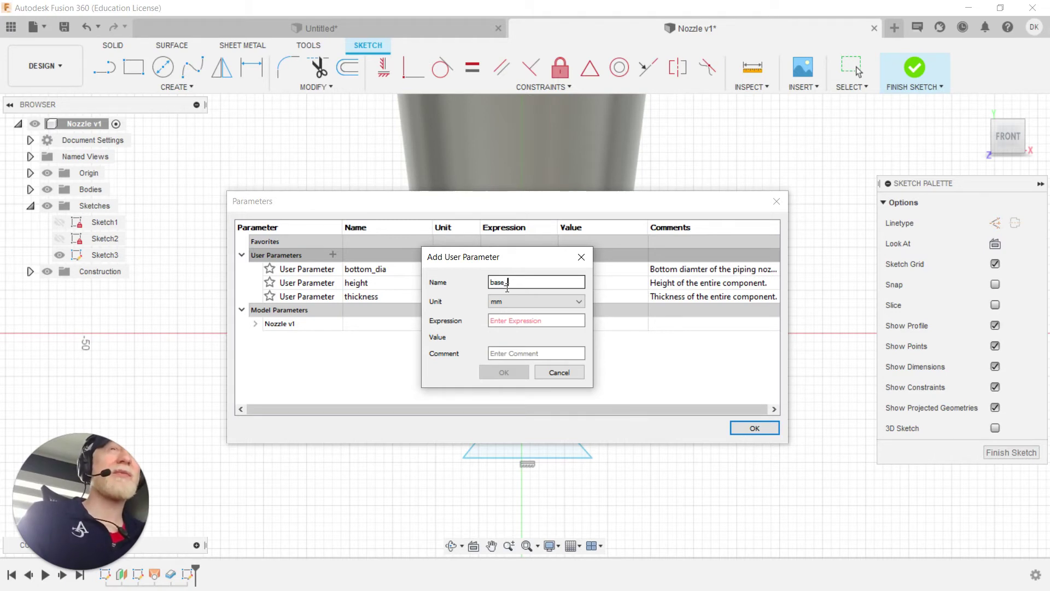
text(length)
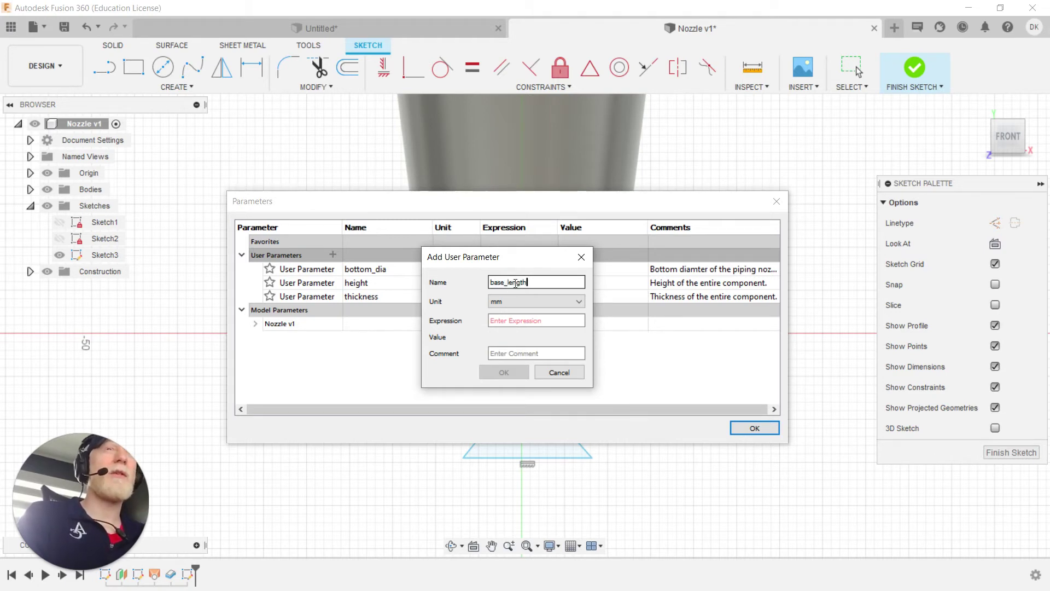
drag(487, 258, 440, 241)
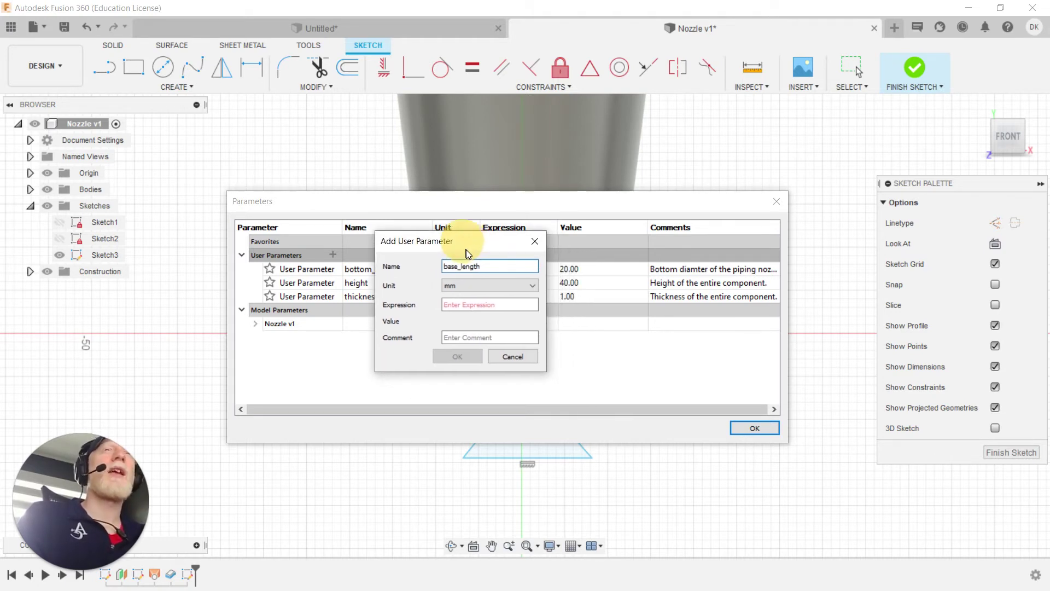
Step: Set the new base_length parameter's expression to bottom_dia*3.14 without a comment, and accept it
click(487, 304)
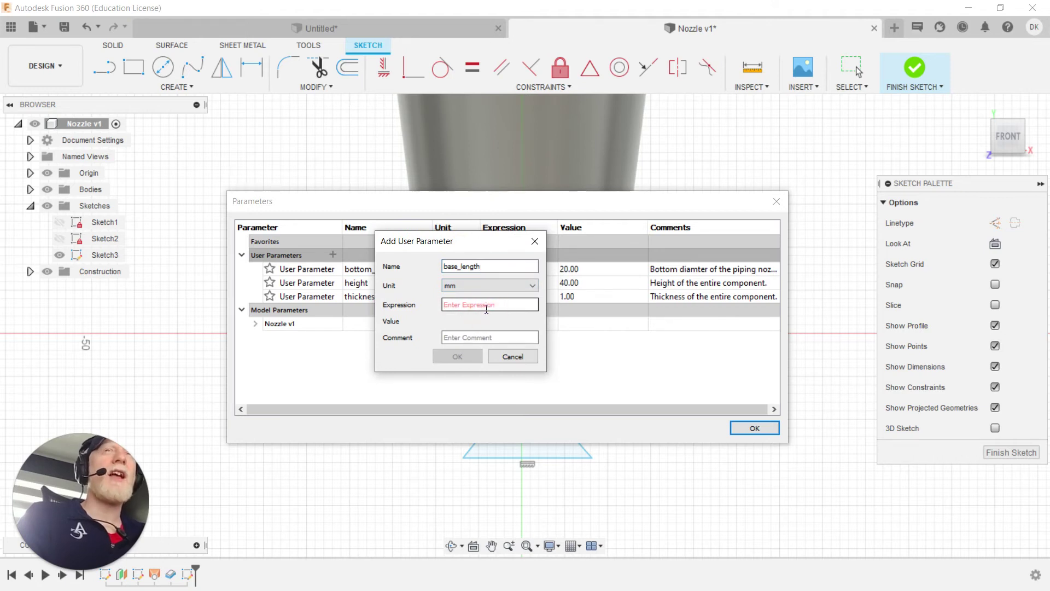
drag(430, 243, 300, 230)
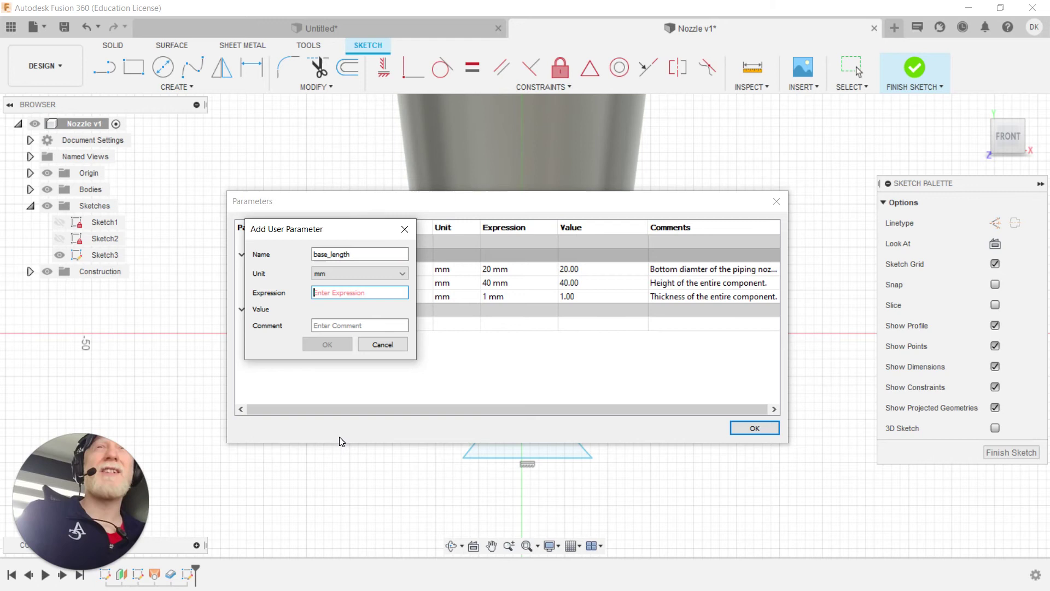
drag(284, 229, 273, 323)
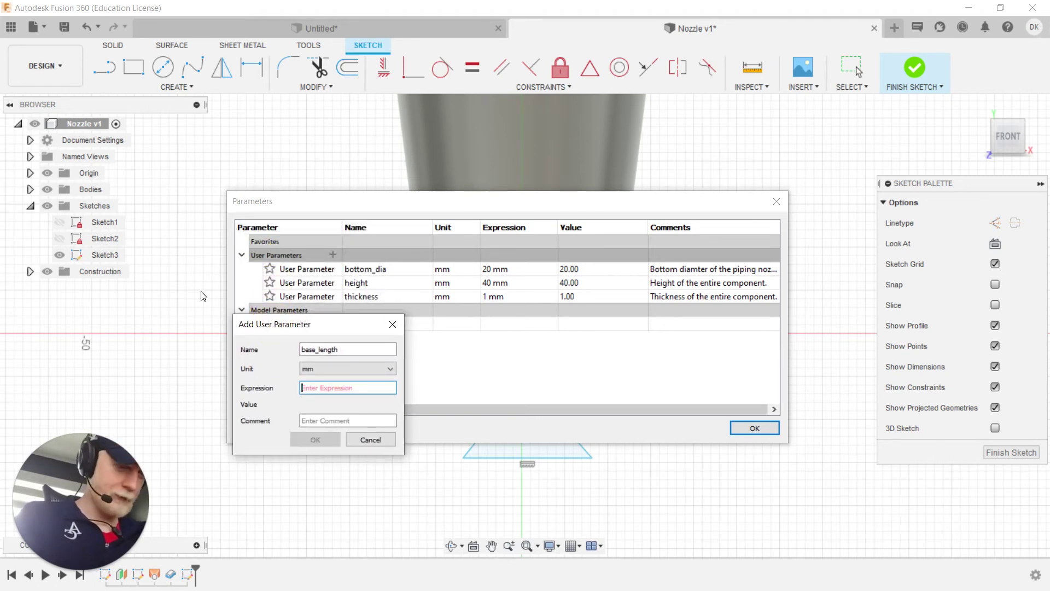
text(b)
key(BackSpace)
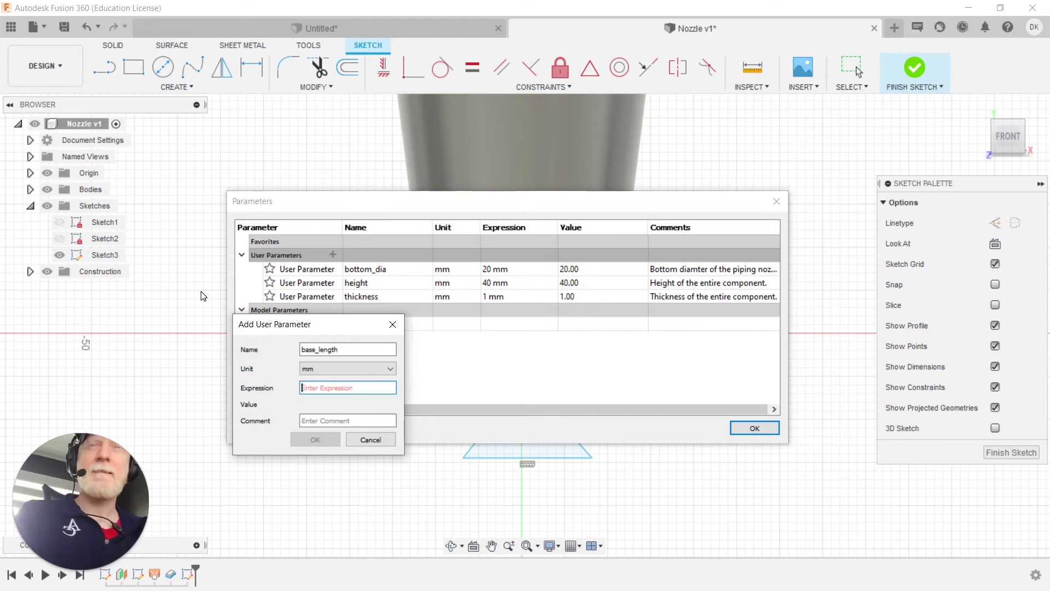
text(bottom_dia)
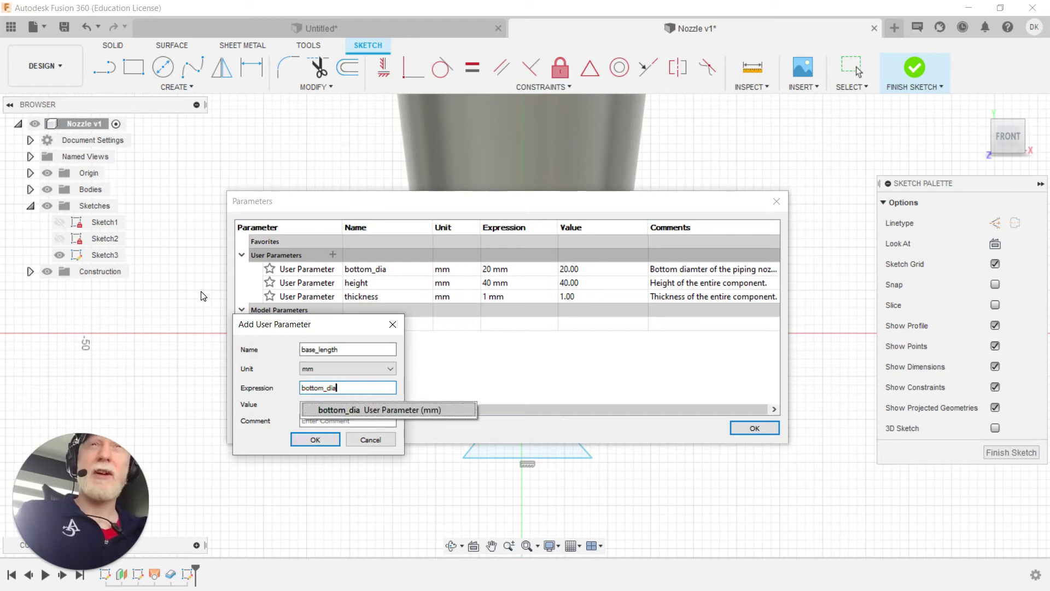
text(*3.14)
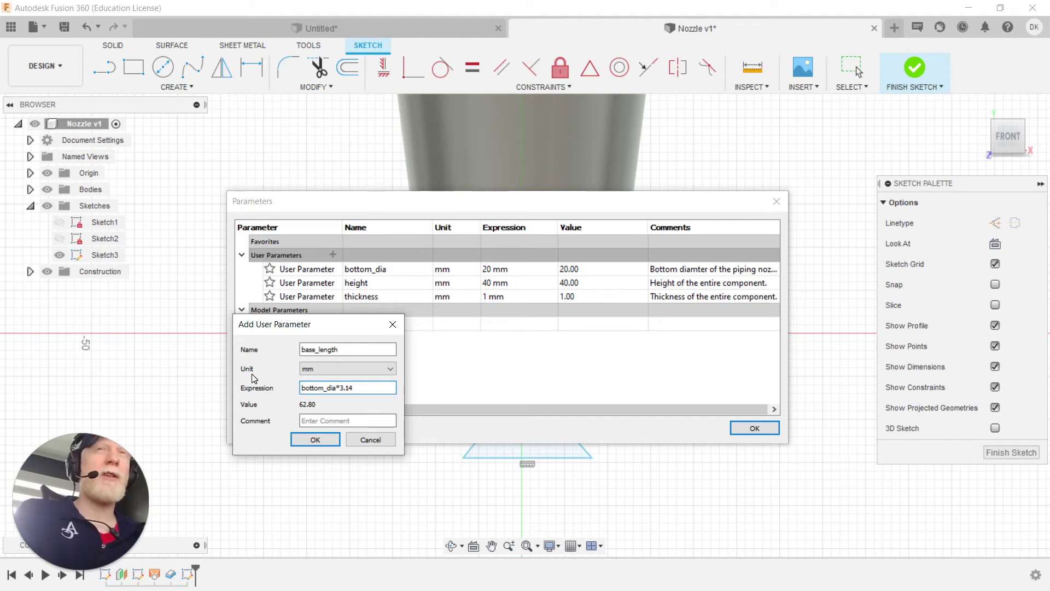
click(350, 421)
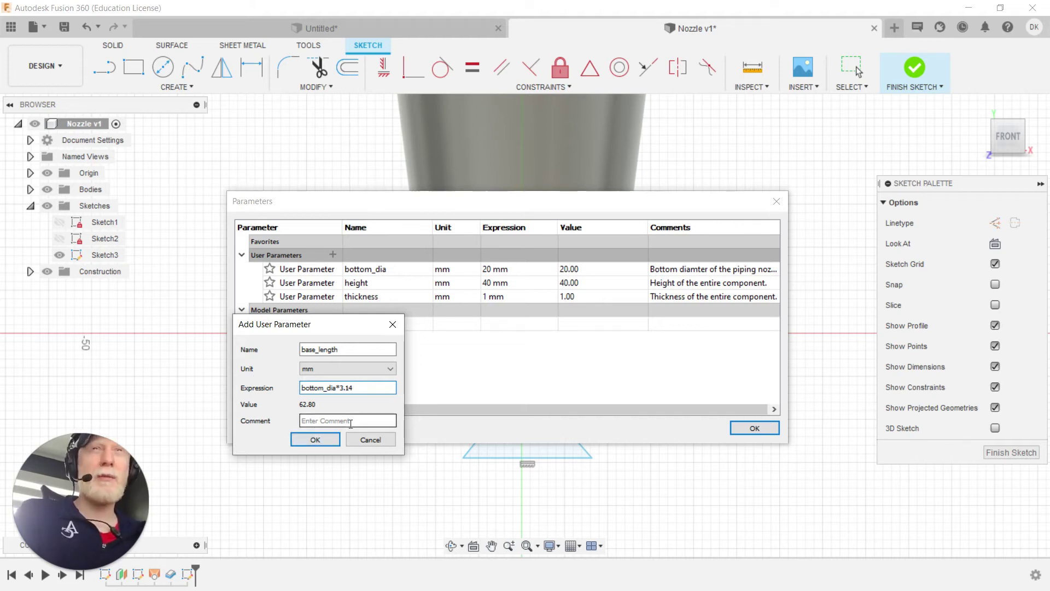
click(315, 439)
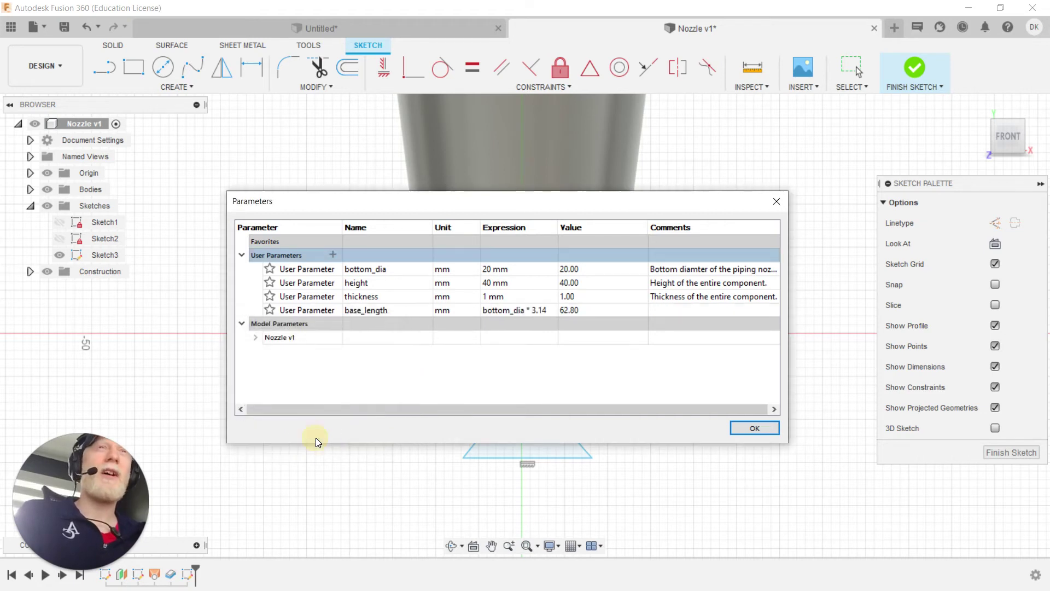
Step: Add a unitless user parameter named num_triangles with the expression 6
click(332, 254)
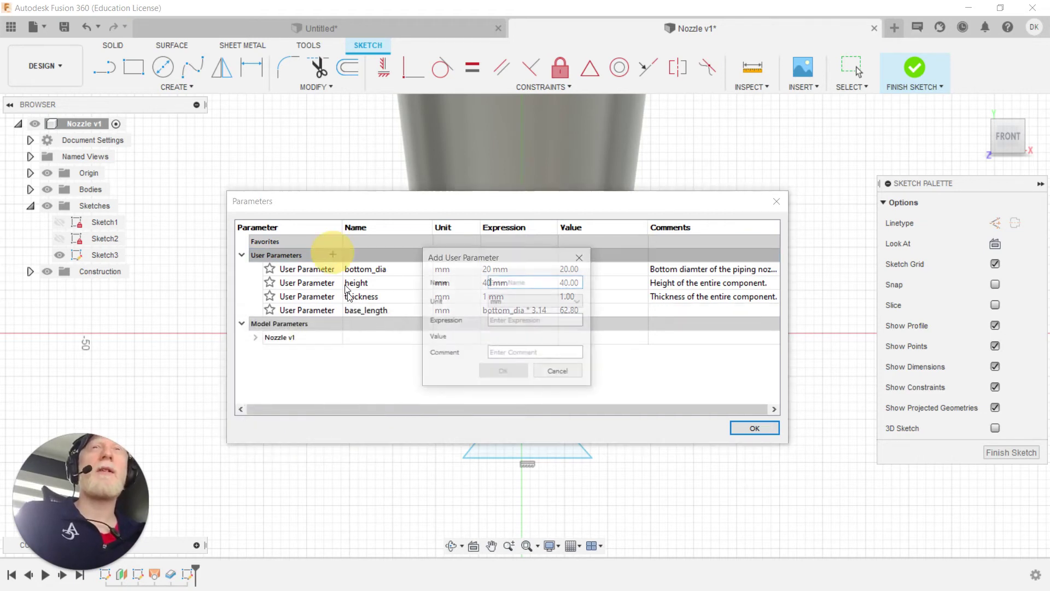
click(533, 287)
text(num)
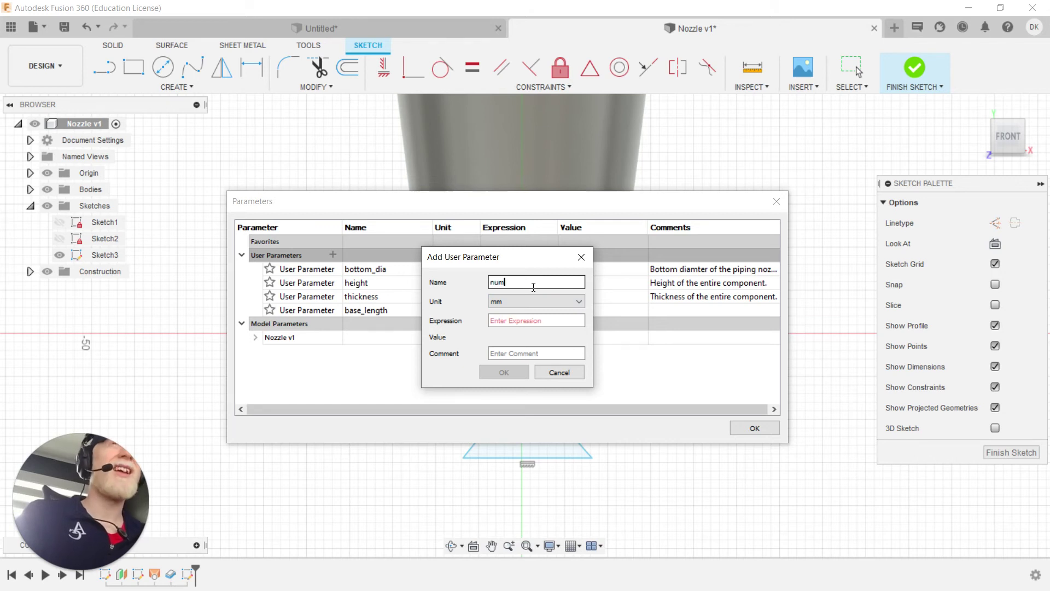
text(_triangles)
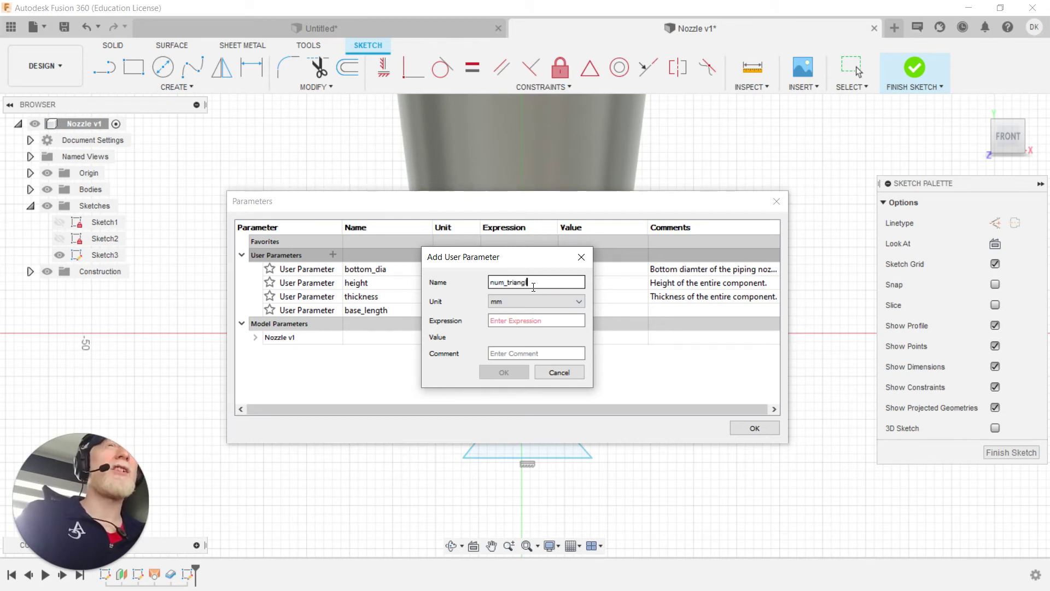
click(558, 302)
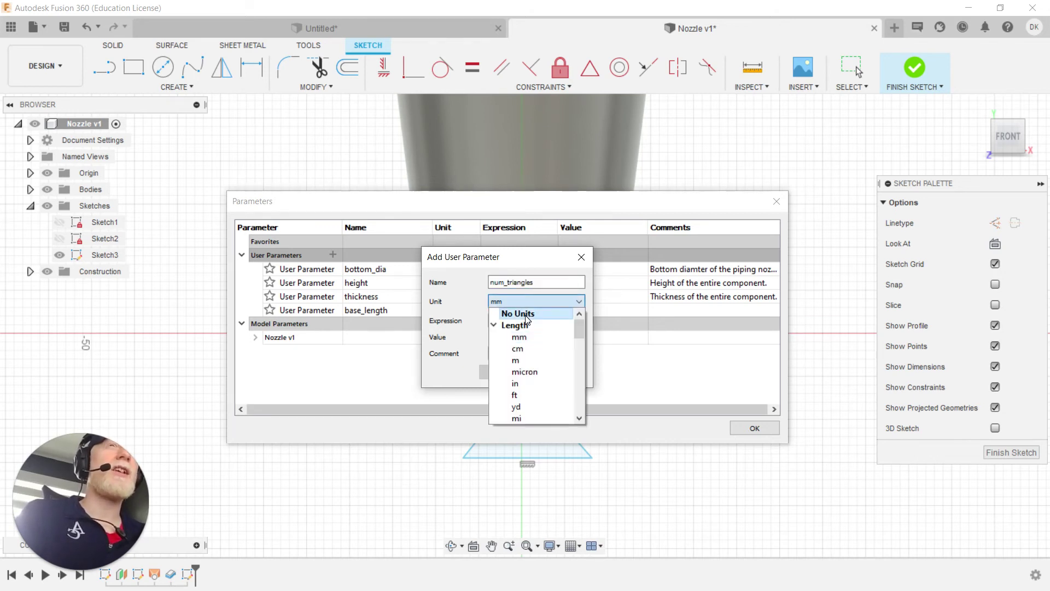
click(542, 315)
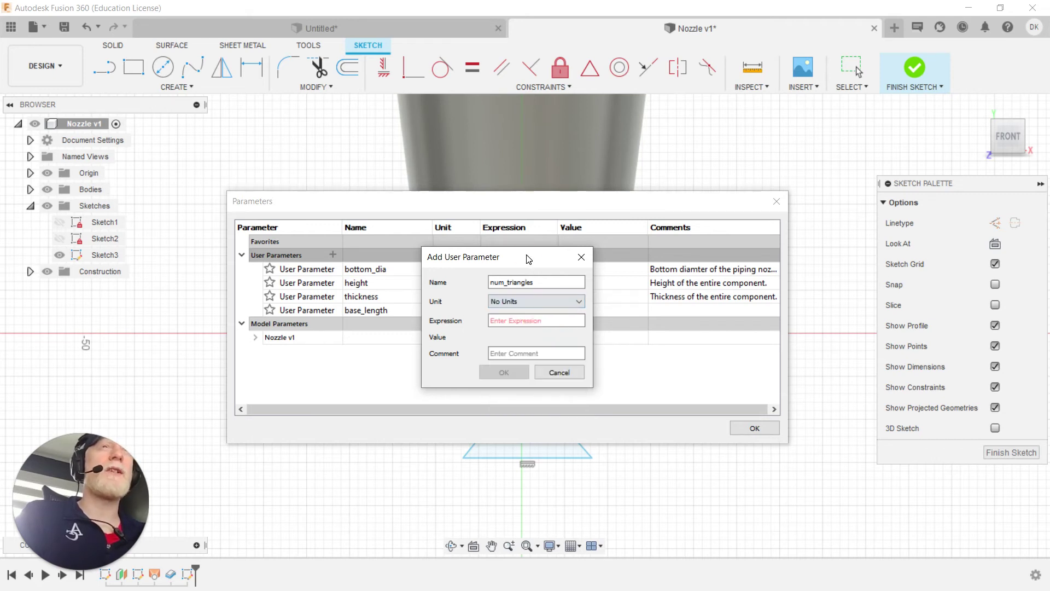
drag(531, 257, 429, 269)
click(414, 333)
text(6)
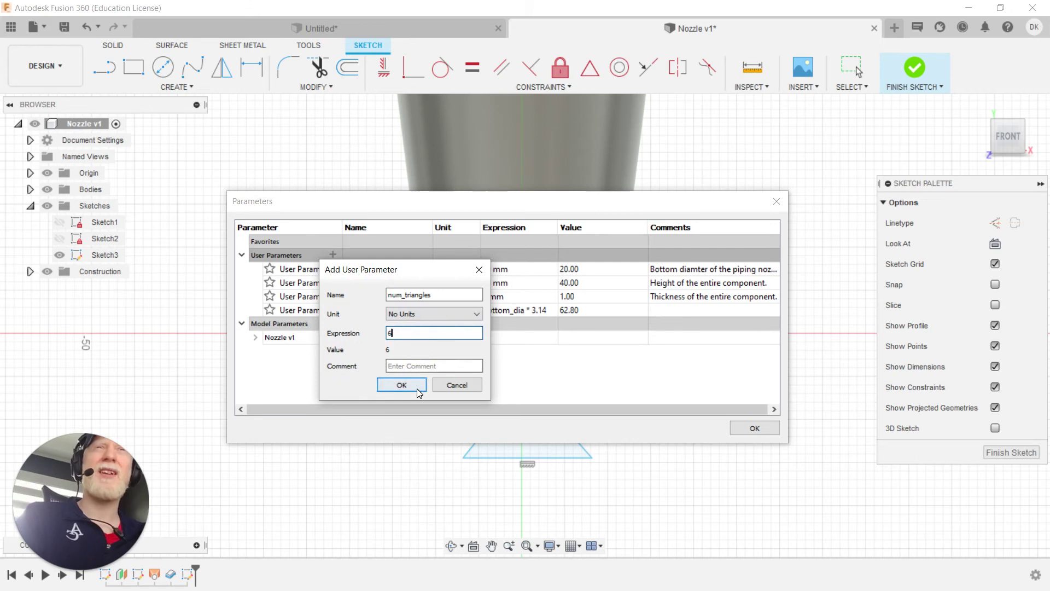
click(415, 385)
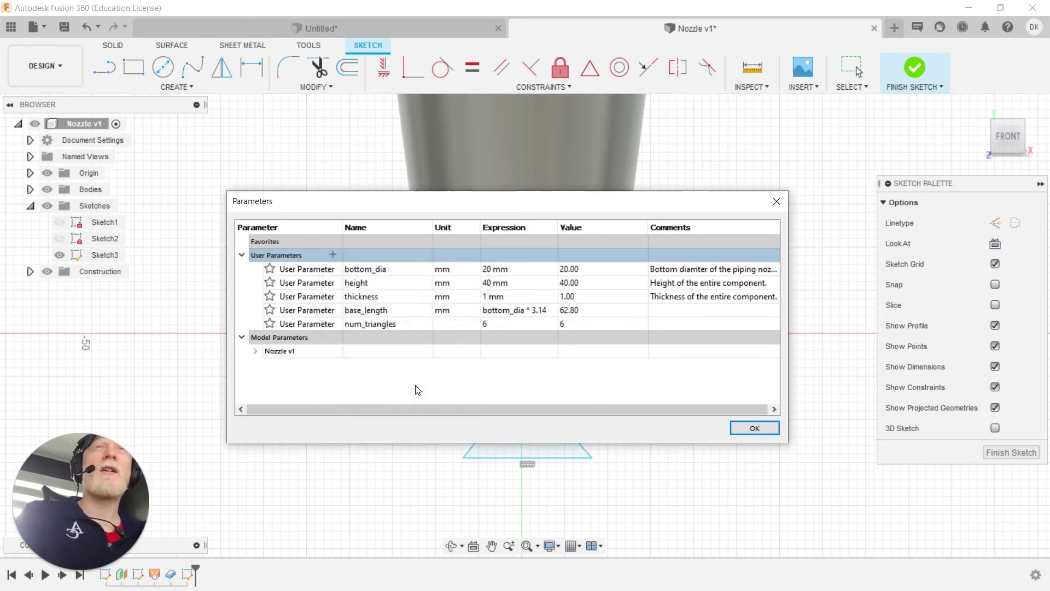
Step: Change the base_length expression to bottom_dia * 3.14/6 and close the parameters
double_click(399, 310)
double_click(526, 309)
click(539, 310)
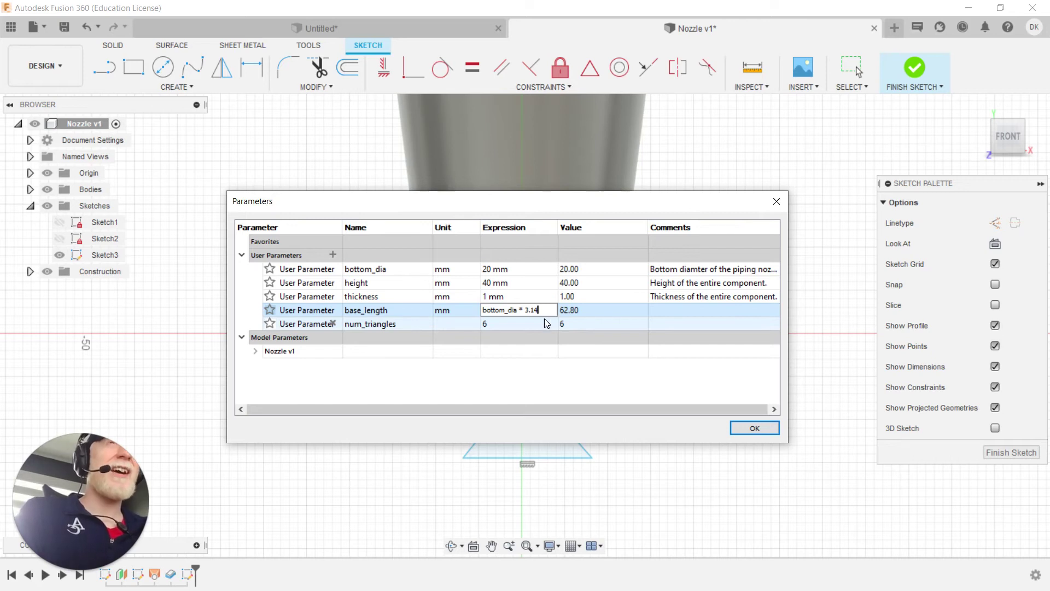
text(/6)
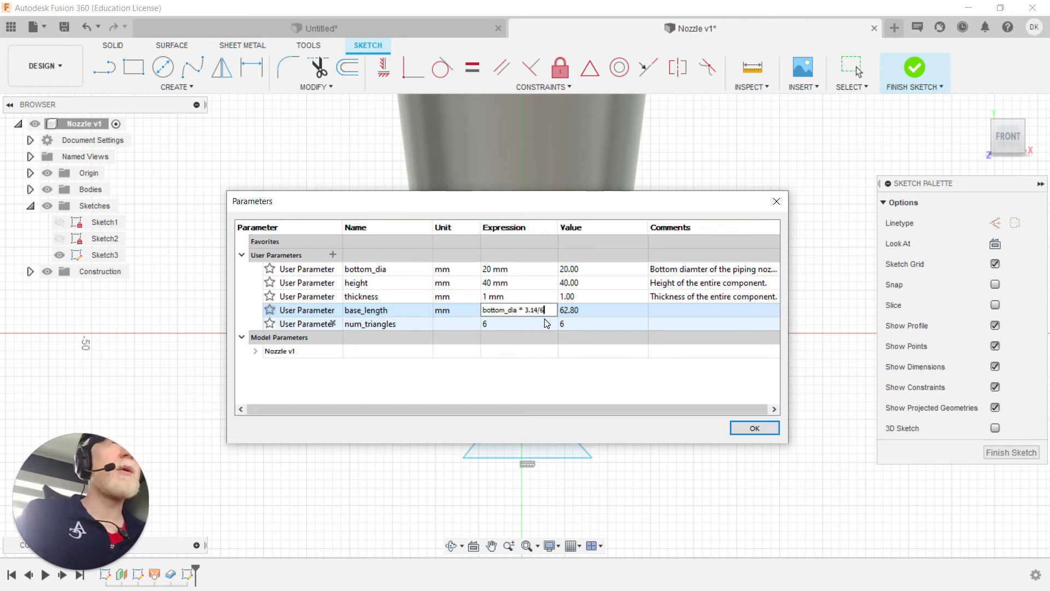
key(Return)
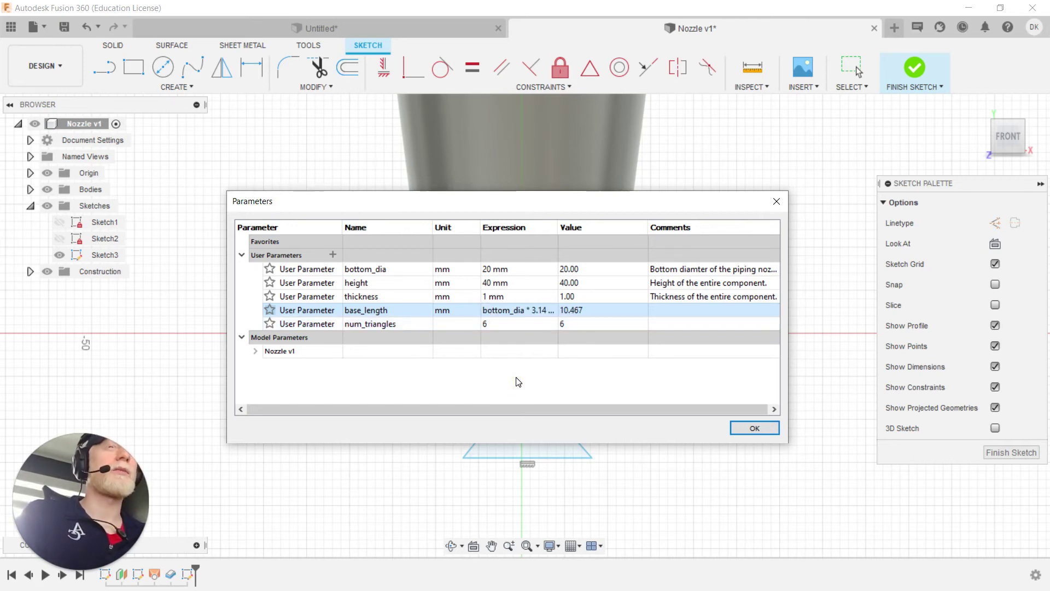
click(757, 428)
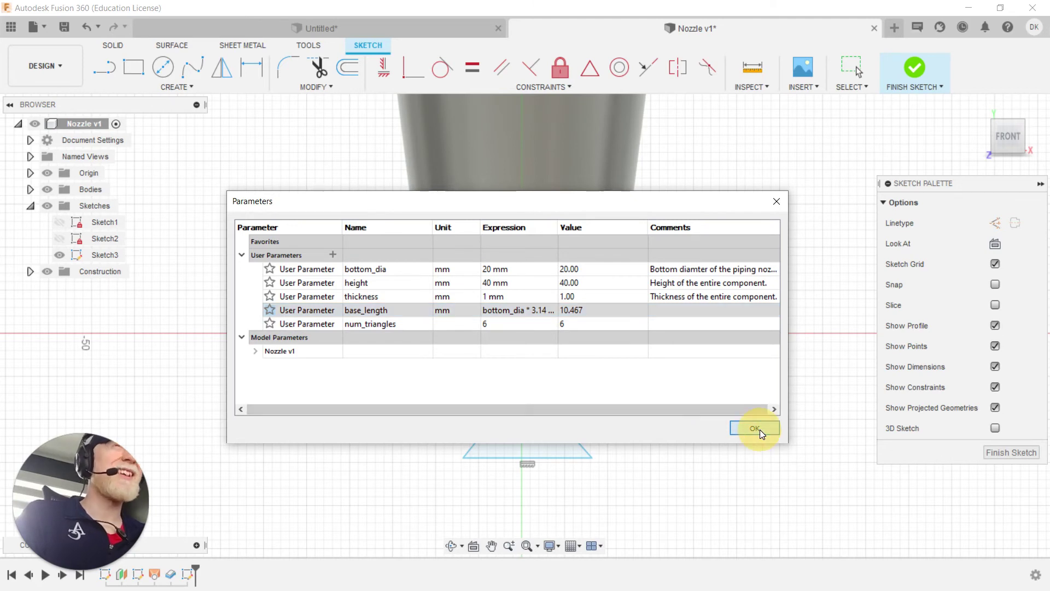
click(547, 310)
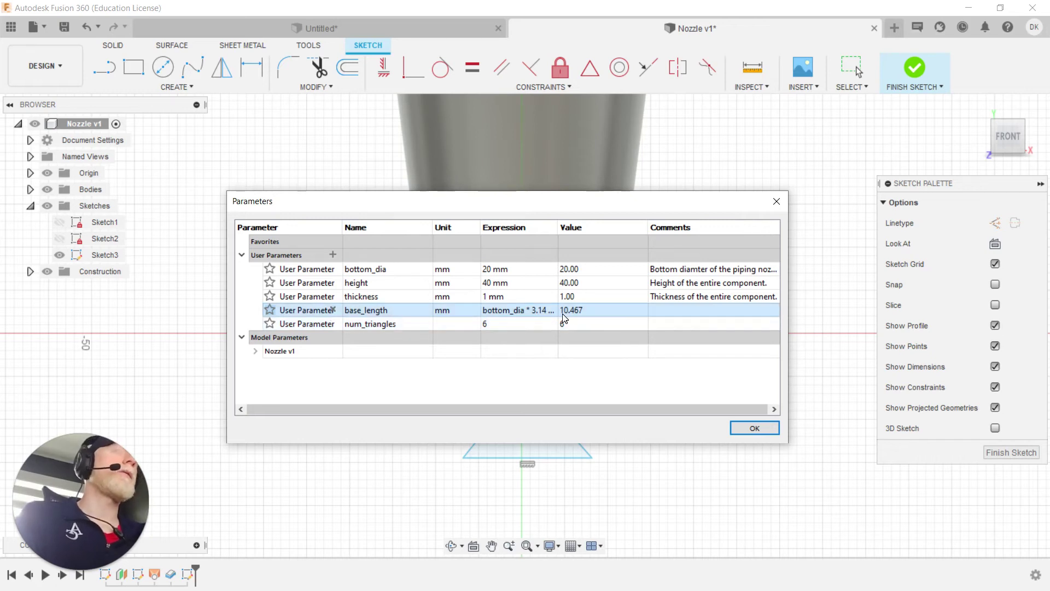
click(746, 428)
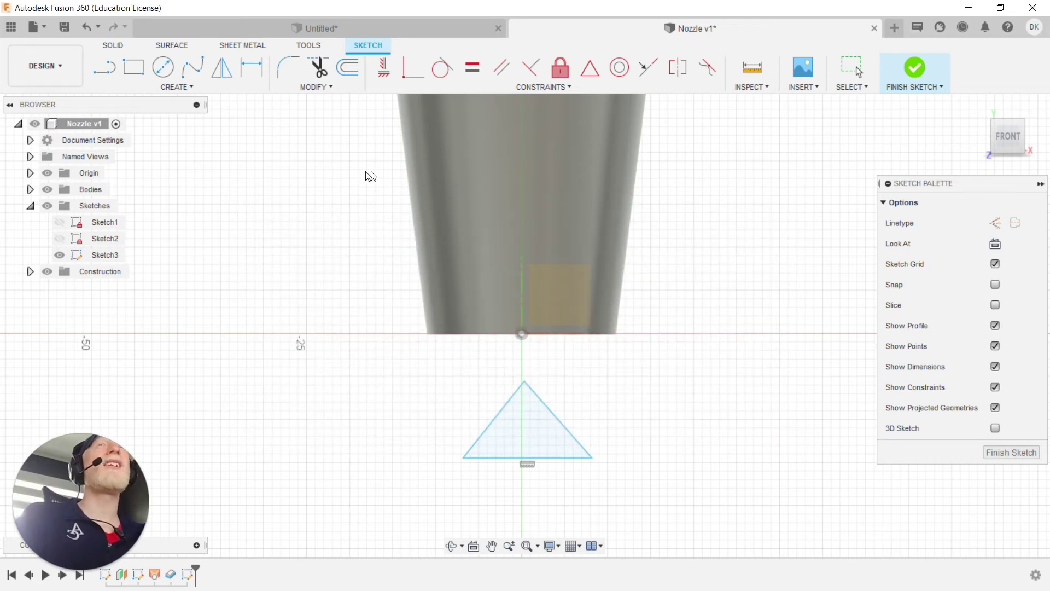
Step: Dimension the triangle's horizontal base with the base_length parameter
click(250, 70)
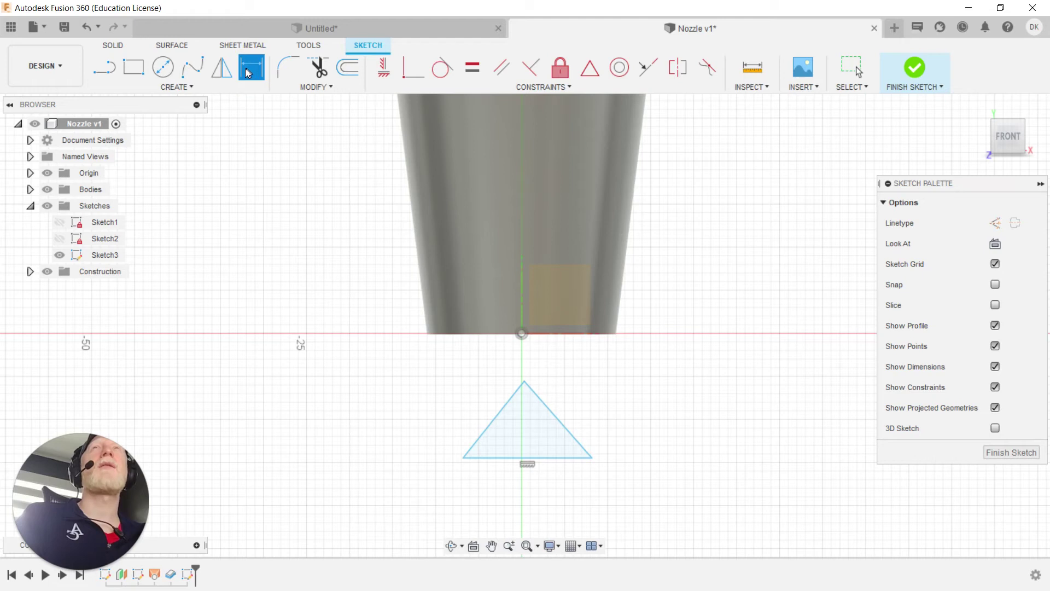
click(497, 458)
click(480, 498)
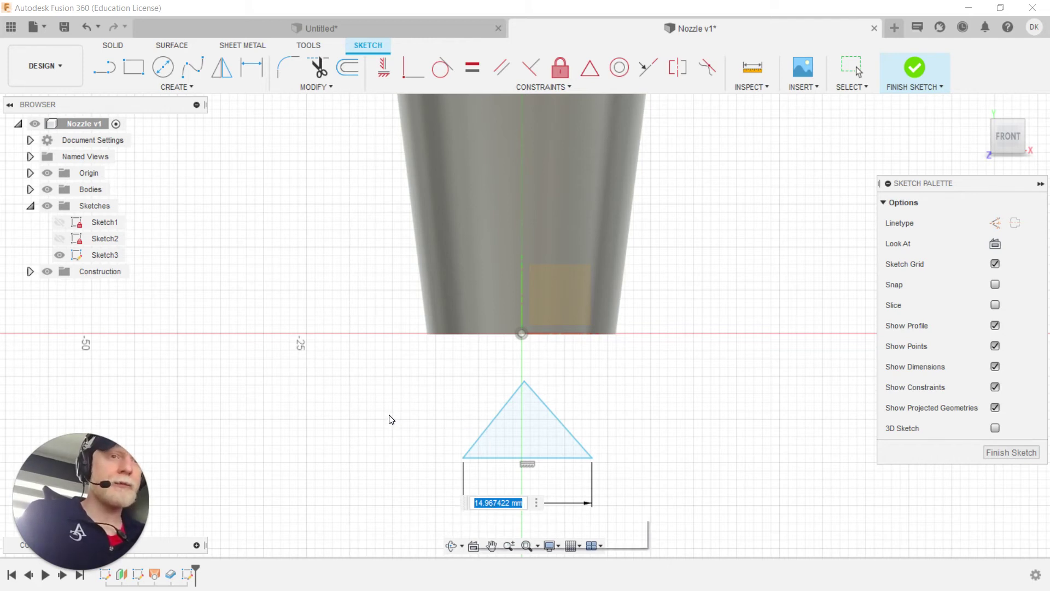
text(base)
key(Return)
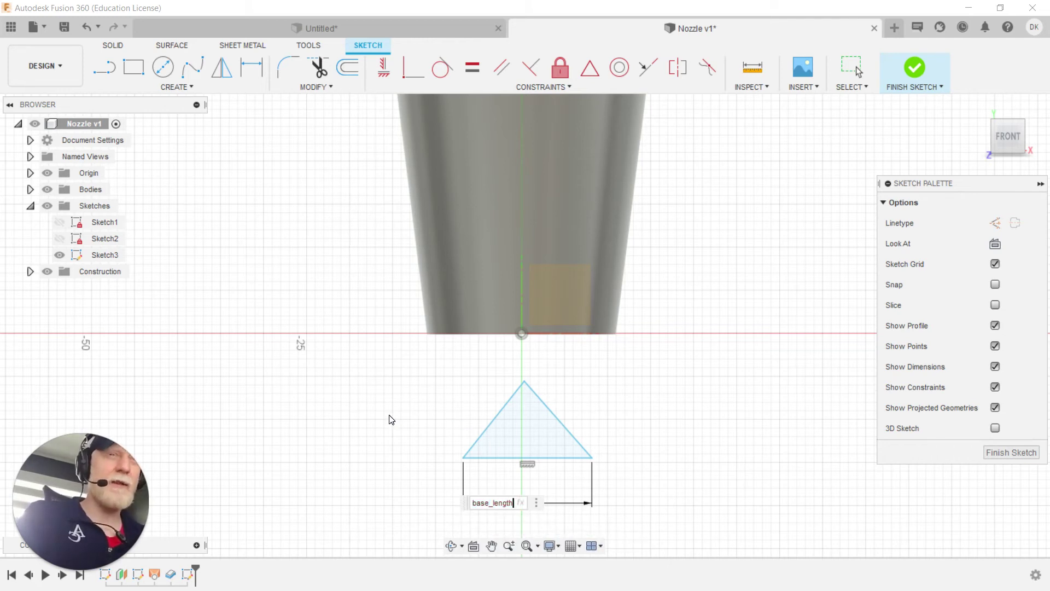
key(Return)
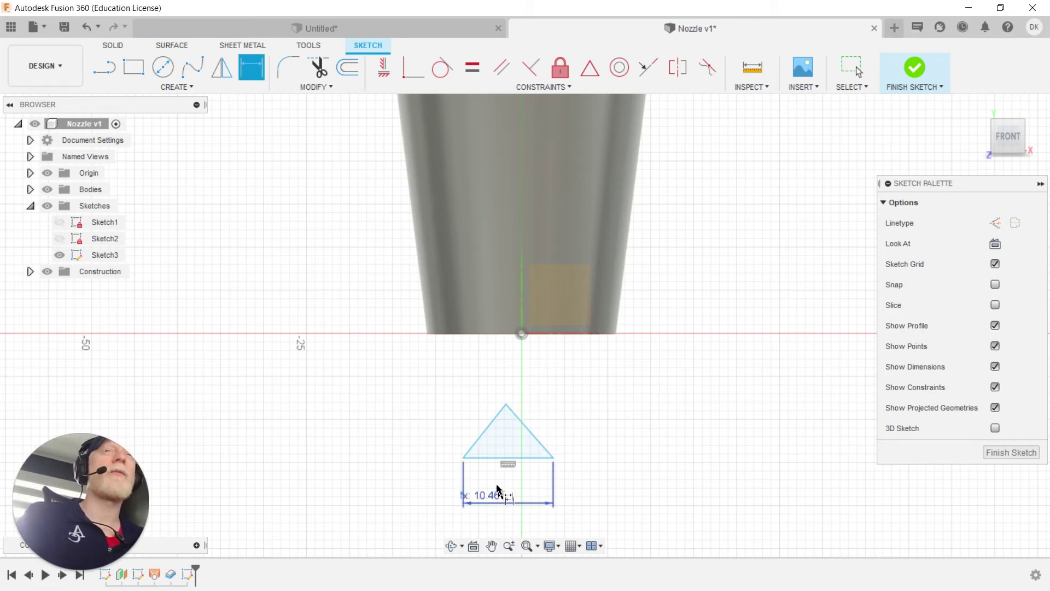
Step: Apply Equal constraints between the triangle's base and both slanted sides to make it equilateral
click(471, 75)
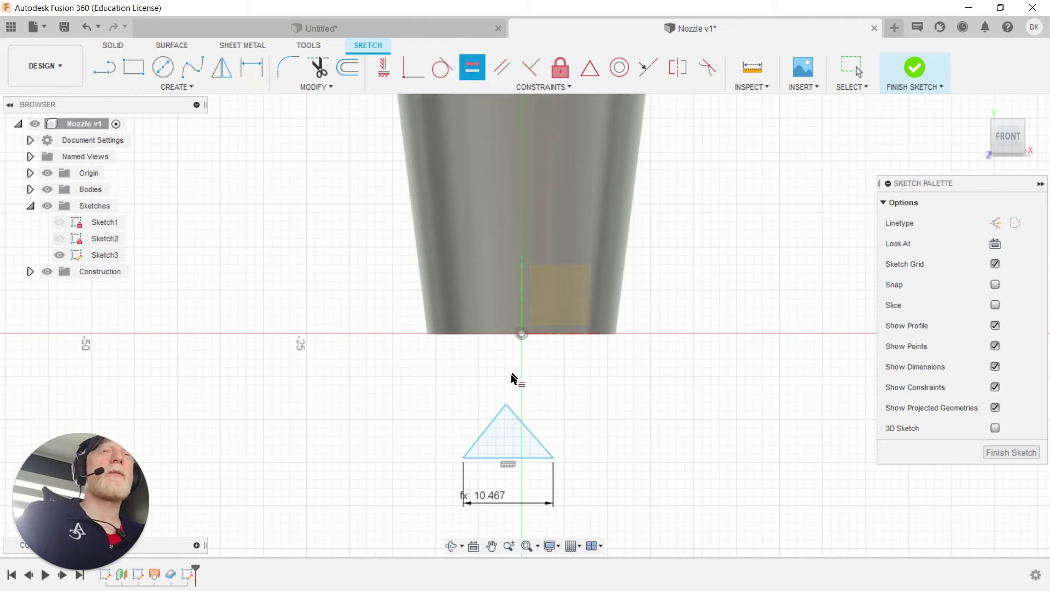
click(488, 424)
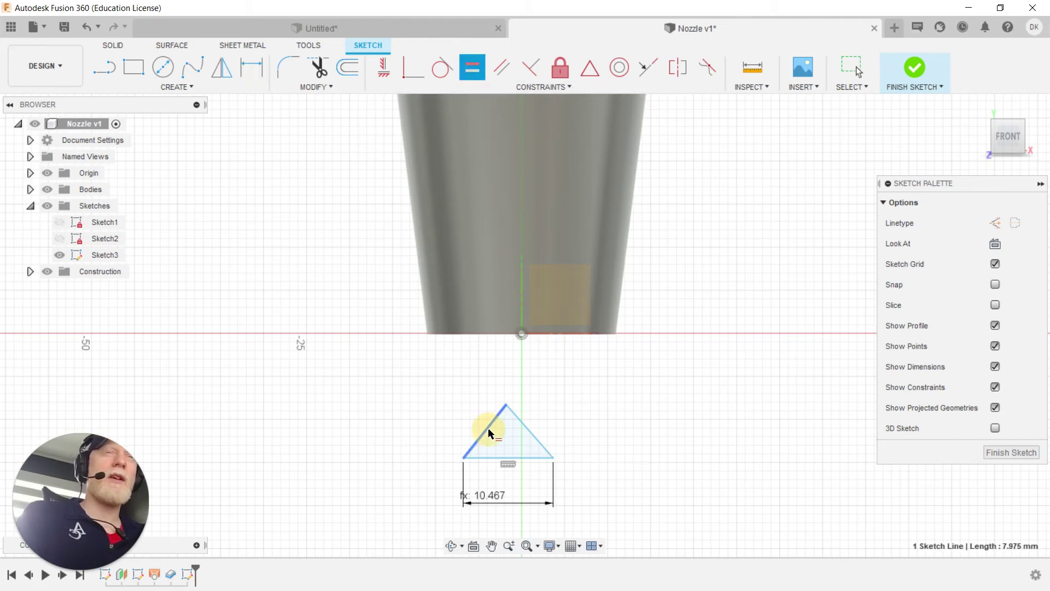
click(485, 459)
click(538, 429)
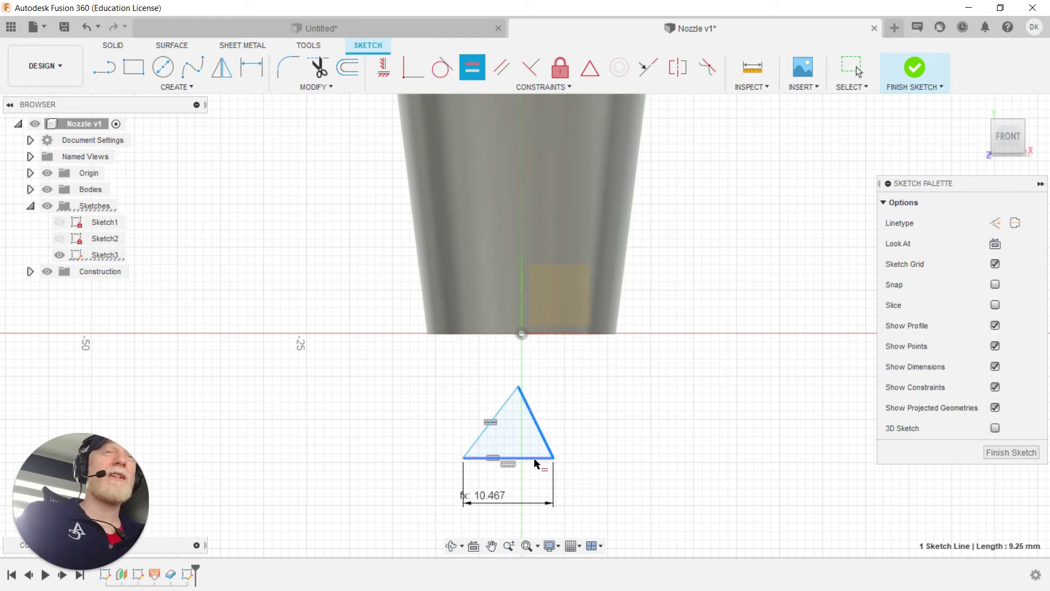
click(536, 461)
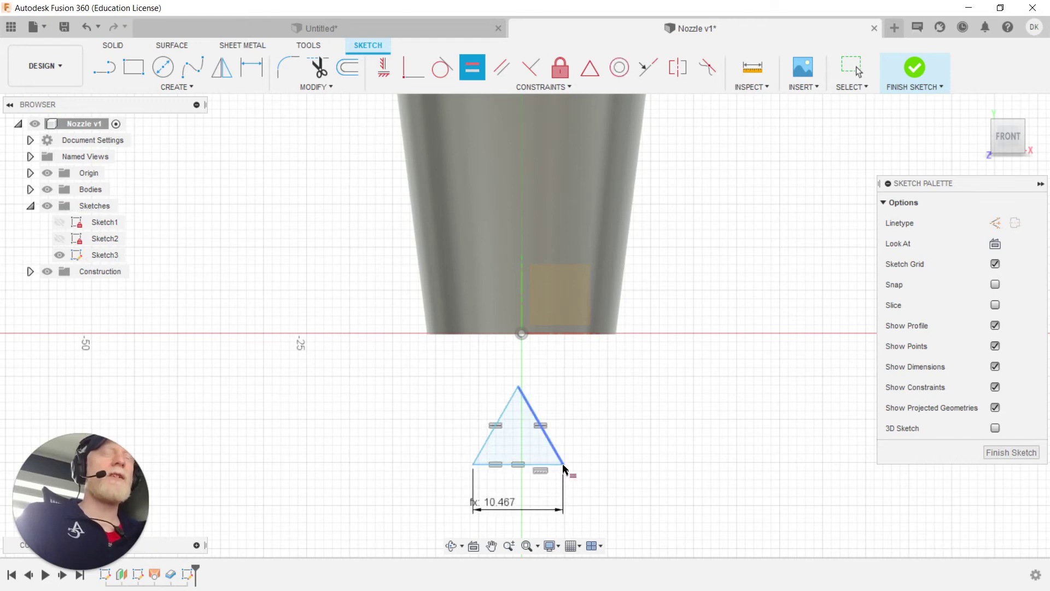
scroll(563, 469, up, 2)
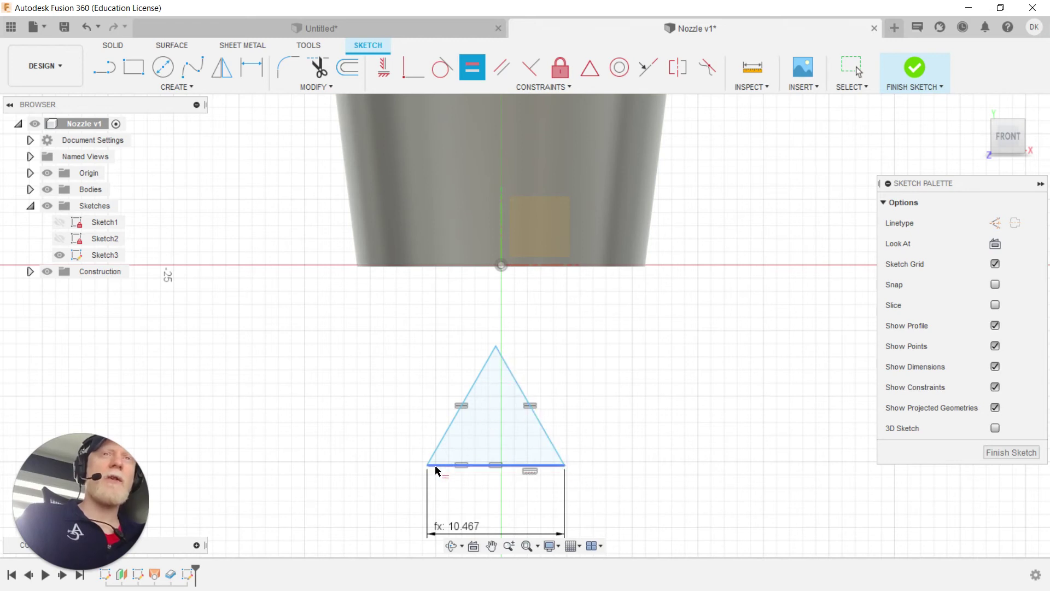
key(Escape)
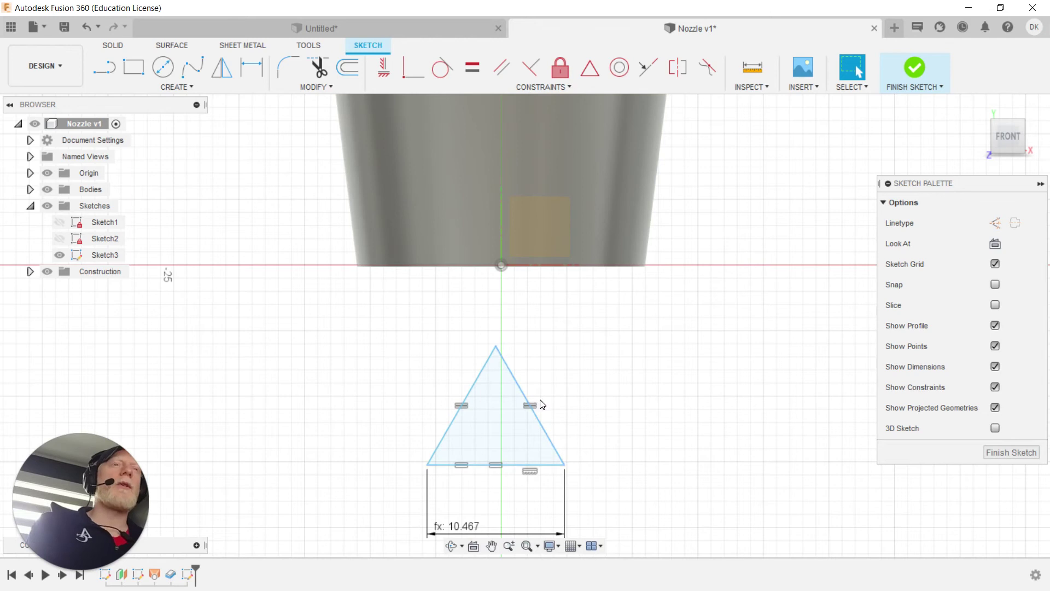
Step: Constrain the midpoint of the triangle's base to the origin and finish the sketch
click(580, 73)
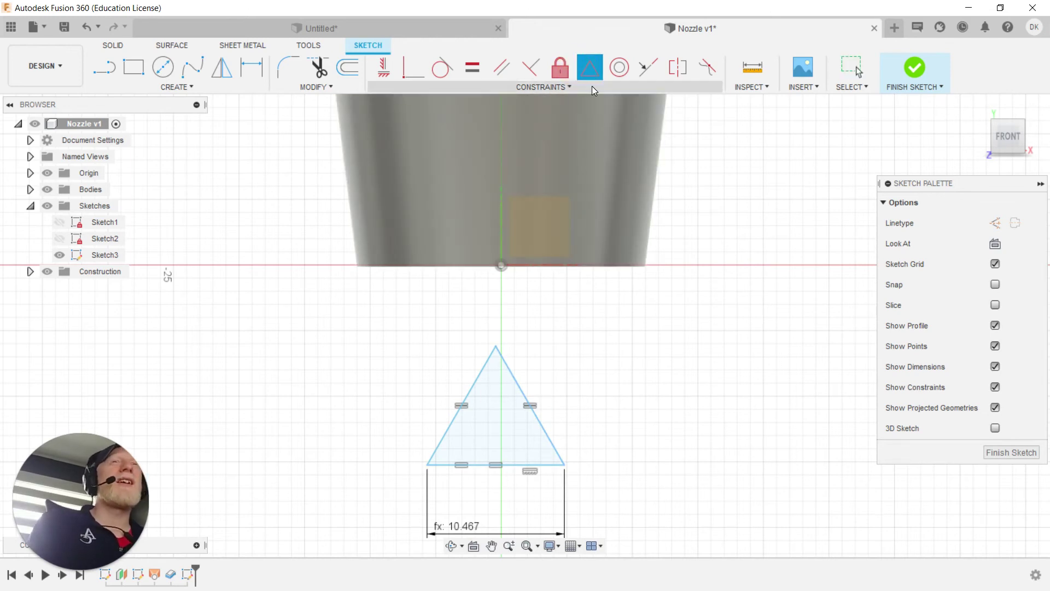
click(523, 466)
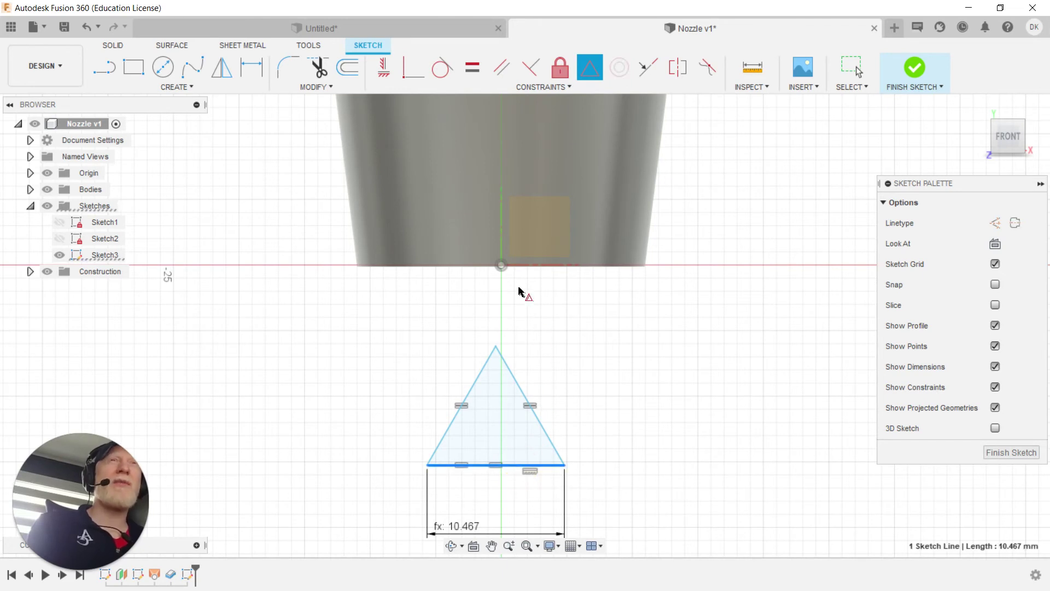
click(502, 266)
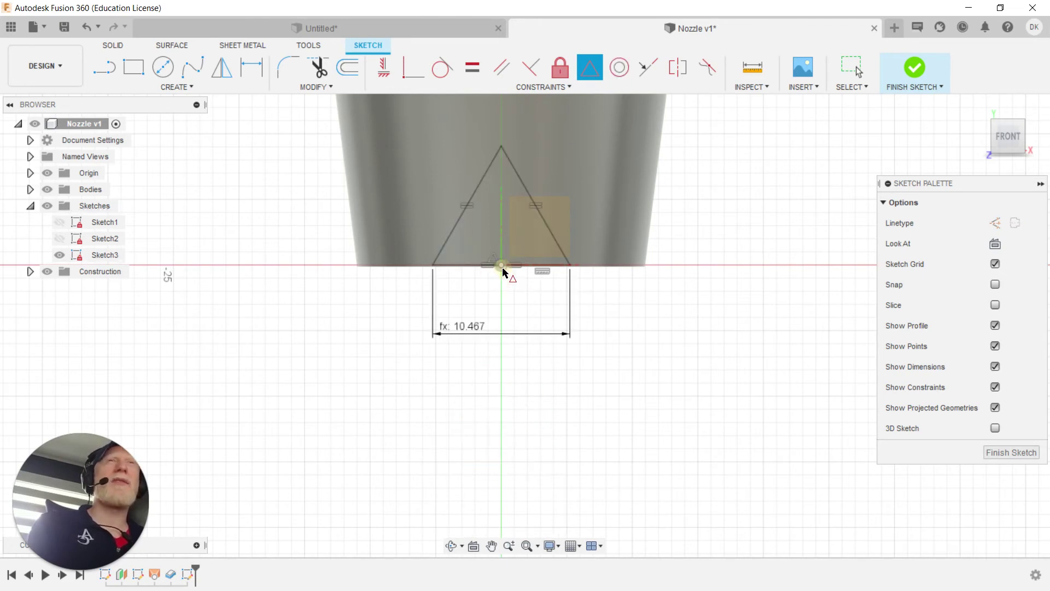
middle_drag(510, 305, 511, 426)
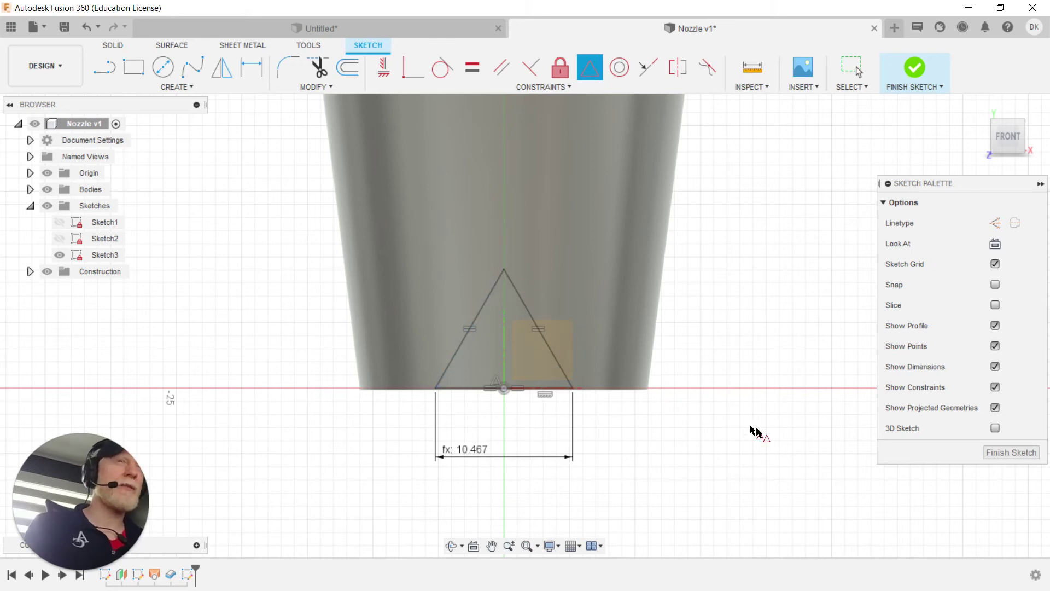
click(1012, 452)
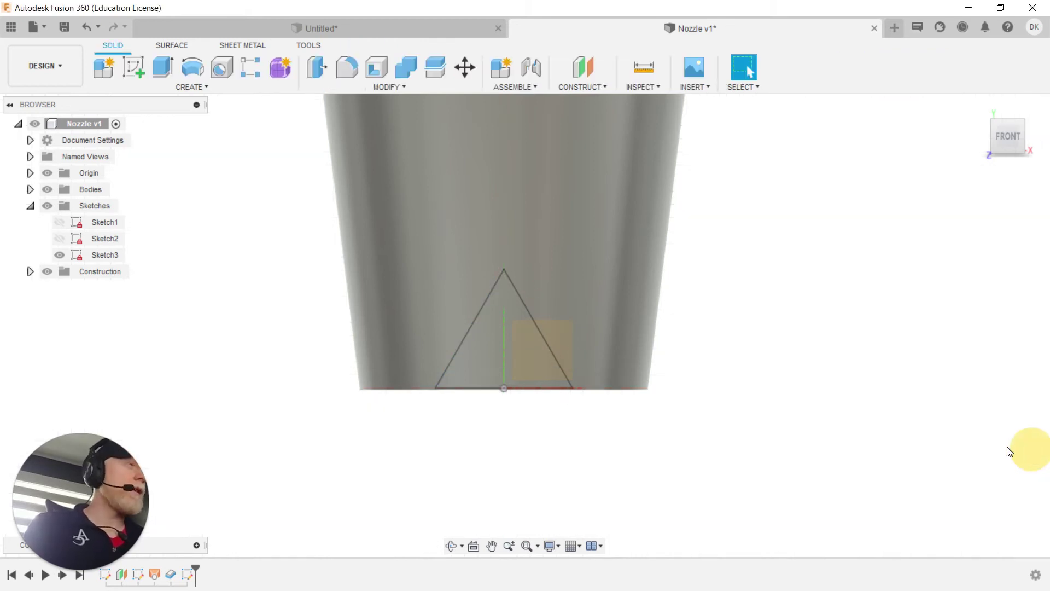
Step: Hide the origin planes and axes, keeping the nozzle body and triangle sketch displayed
mouse_move(644, 343)
shift+middle_down()
mouse_move(638, 389)
mouse_move(602, 321)
mouse_move(599, 354)
shift+middle_up()
mouse_move(598, 354)
mouse_down()
mouse_move(599, 401)
mouse_move(604, 350)
mouse_up()
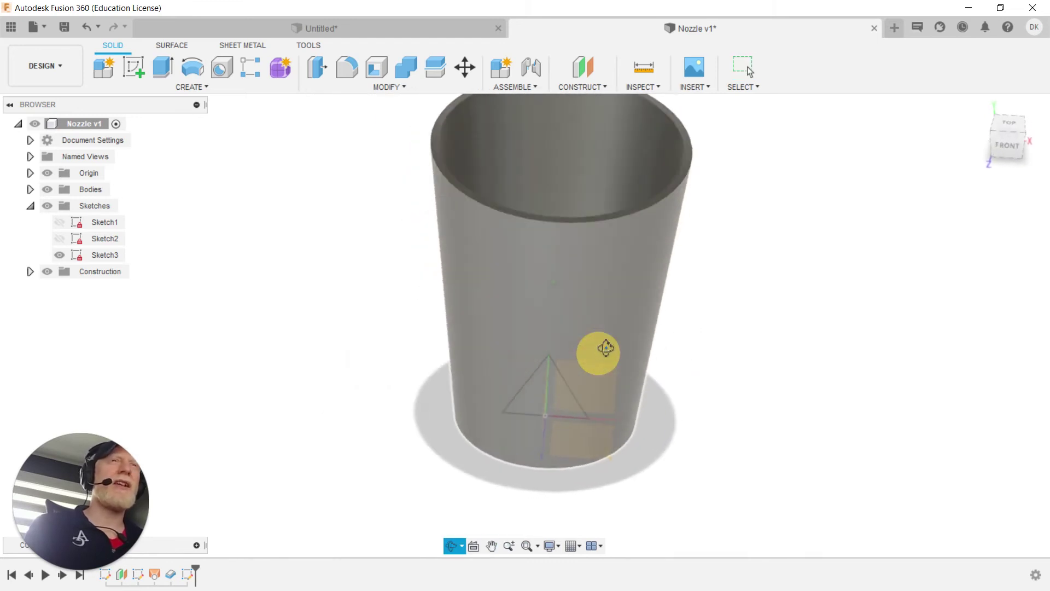
key(Escape)
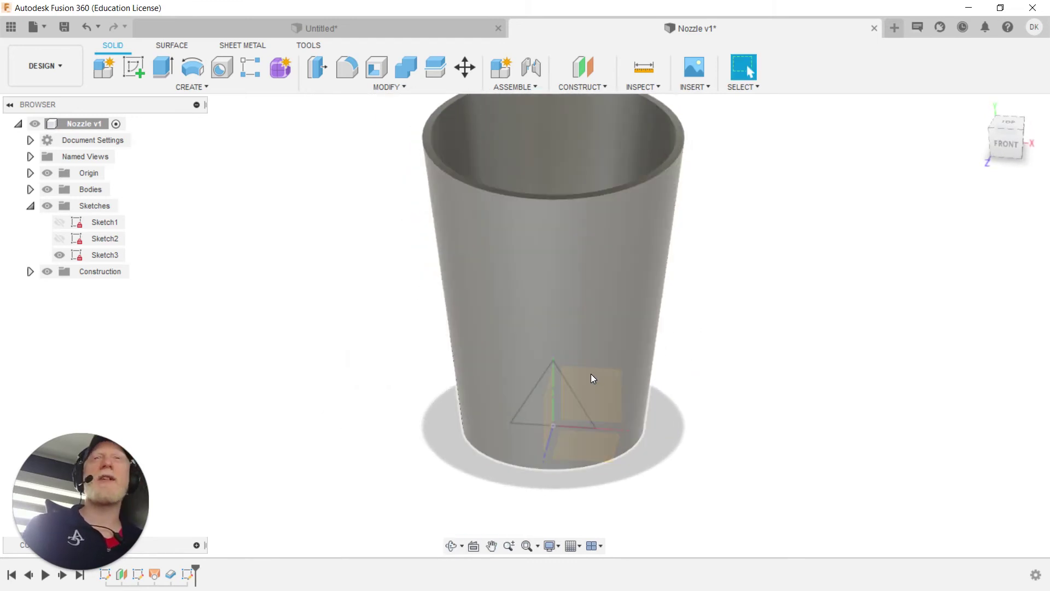
click(47, 173)
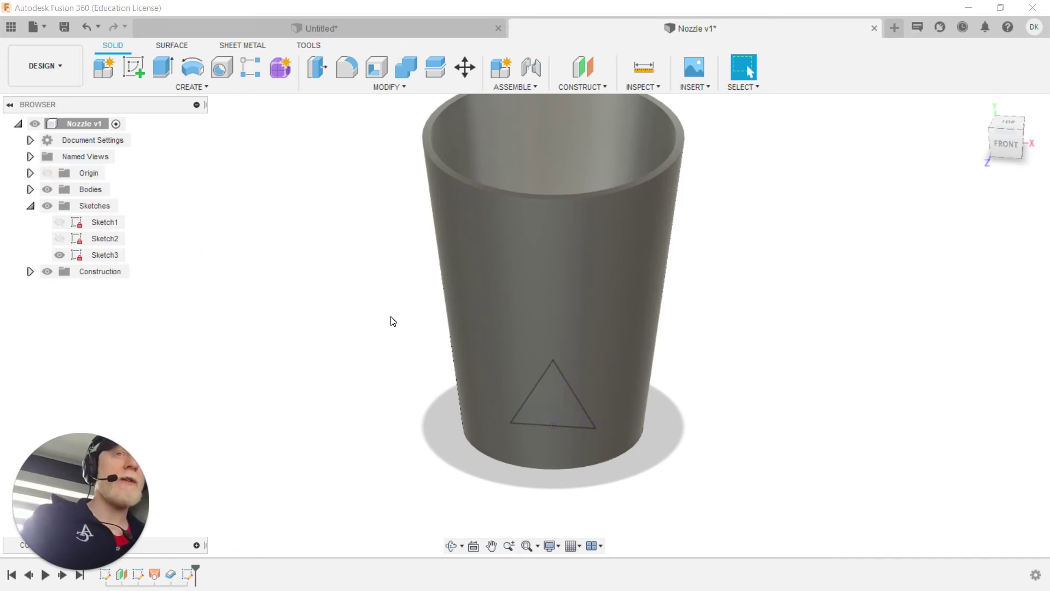
Step: Start an Emboss feature with the triangle in Sketch3 as its sketch profile
text(semboss)
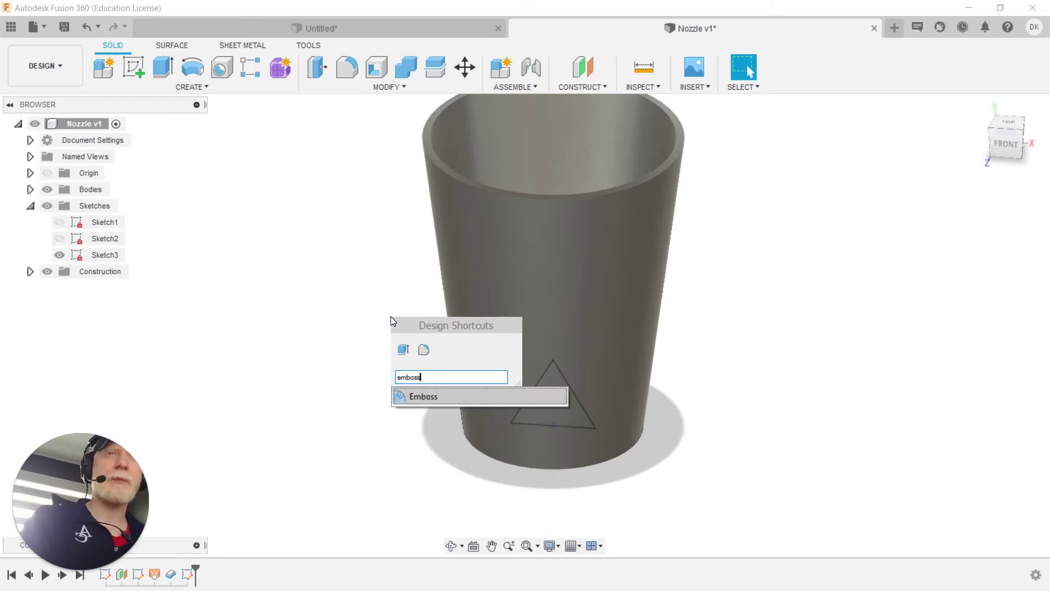
key(Return)
mouse_move(525, 266)
middle_down()
mouse_move(490, 338)
mouse_move(534, 364)
mouse_move(542, 383)
mouse_move(528, 302)
middle_up()
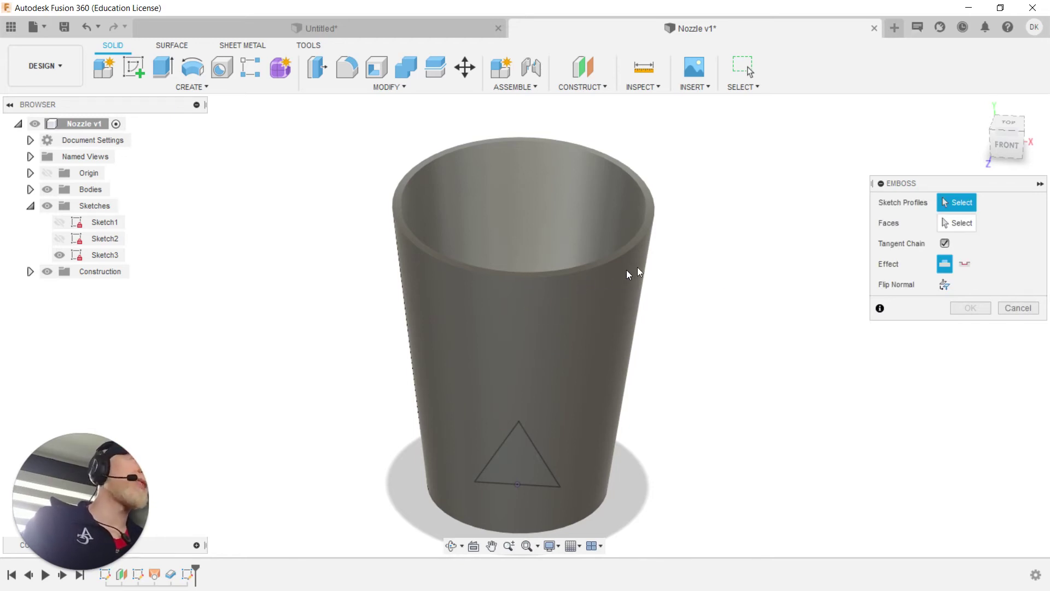
shift+middle_drag(522, 396, 530, 405)
click(530, 405)
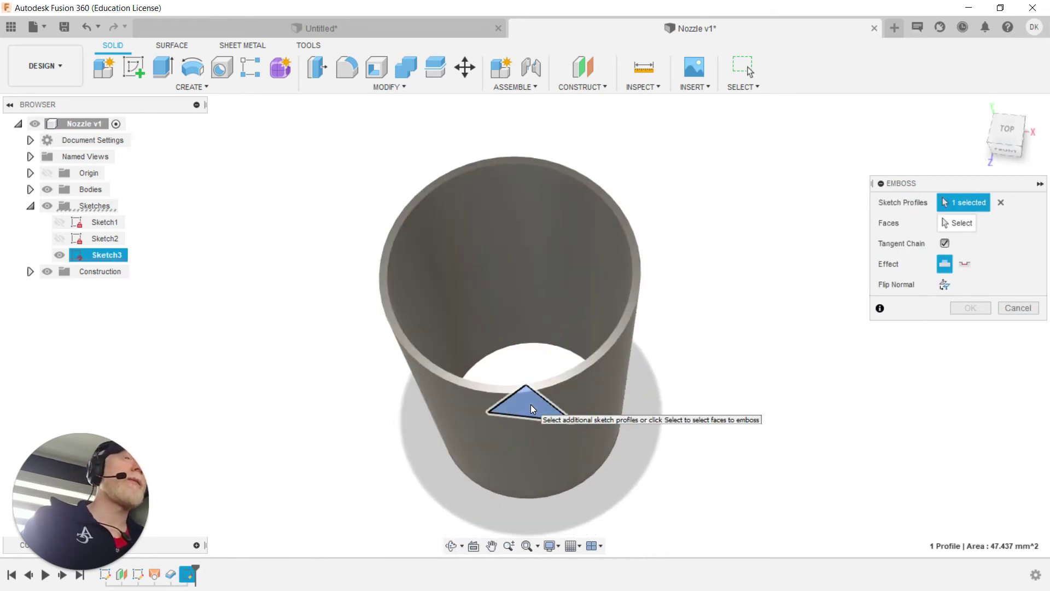
Step: Choose the nozzle's inner wall as the face to emboss and inspect the triangle's preview at the lower edge
drag(936, 186, 780, 250)
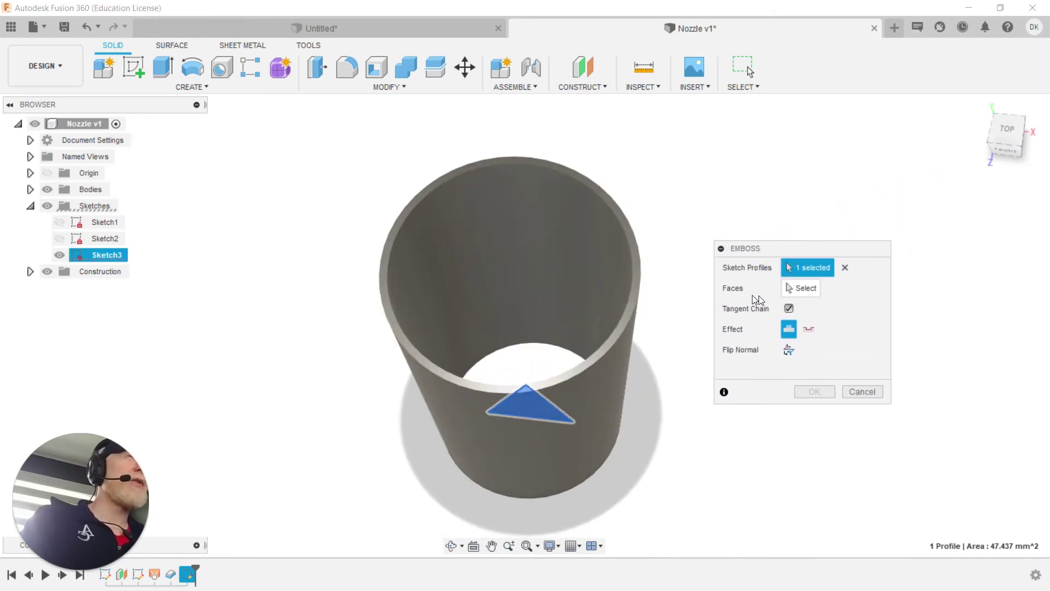
click(799, 291)
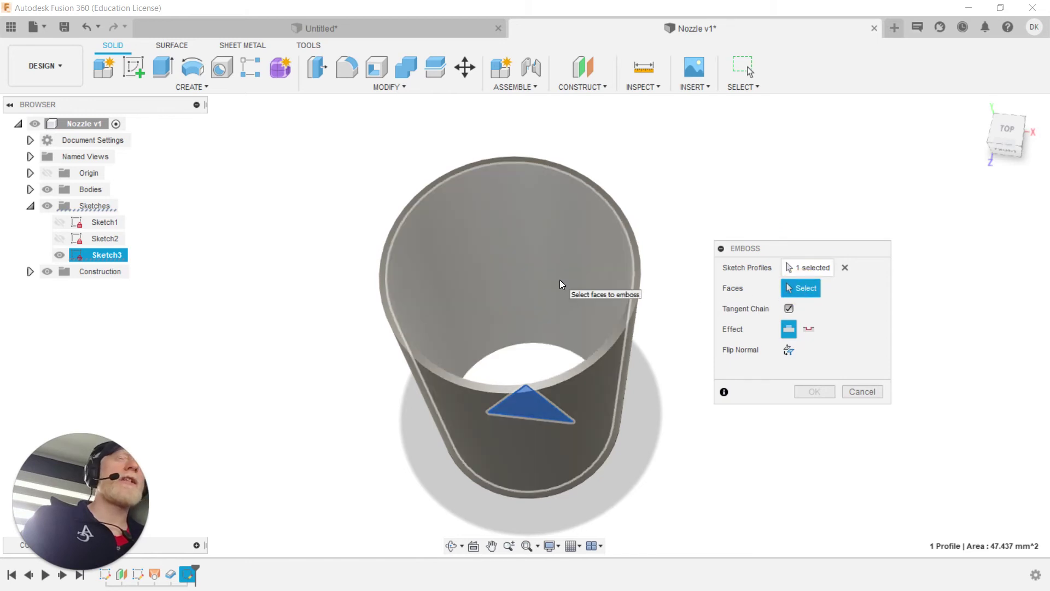
click(560, 281)
shift+middle_drag(556, 292, 572, 236)
scroll(586, 258, up, 3)
shift+middle_drag(558, 301, 546, 316)
scroll(546, 317, up, 2)
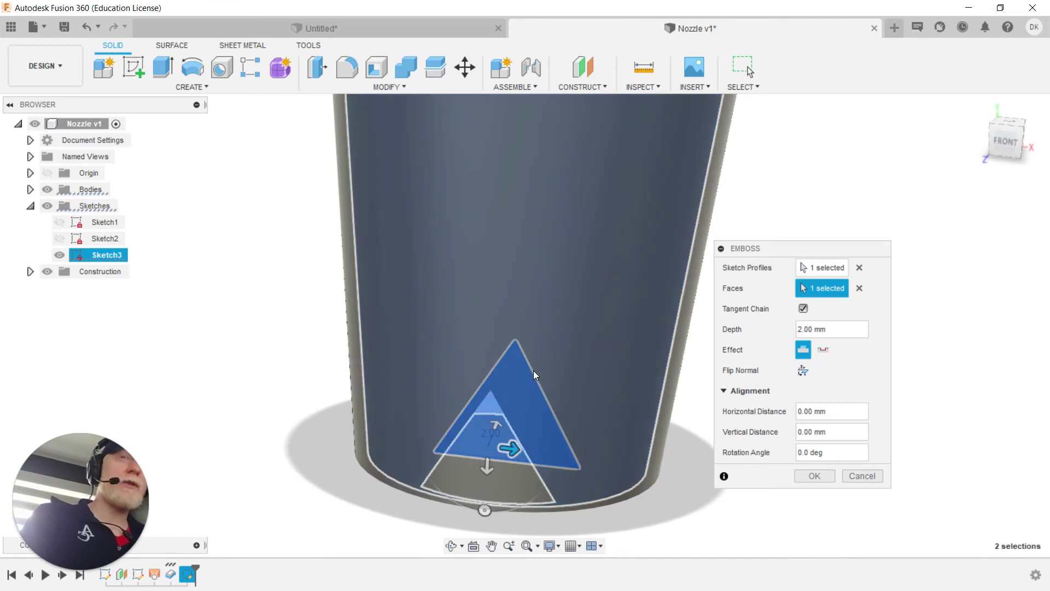
shift+middle_drag(580, 457, 564, 475)
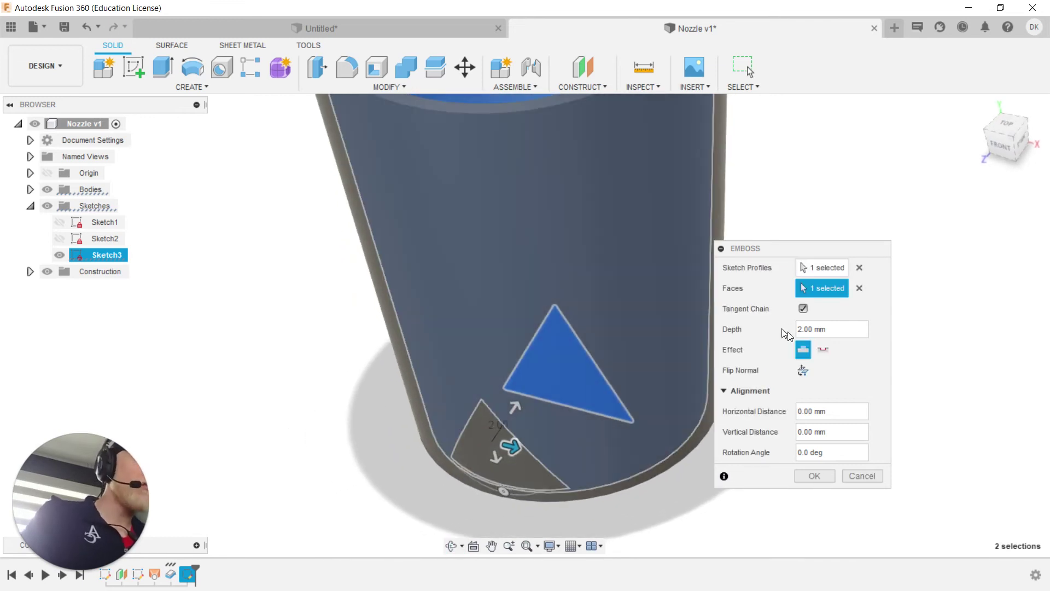
Step: Enter the thickness parameter as the emboss depth and set the effect to deboss so the triangle cuts into the wall
click(823, 352)
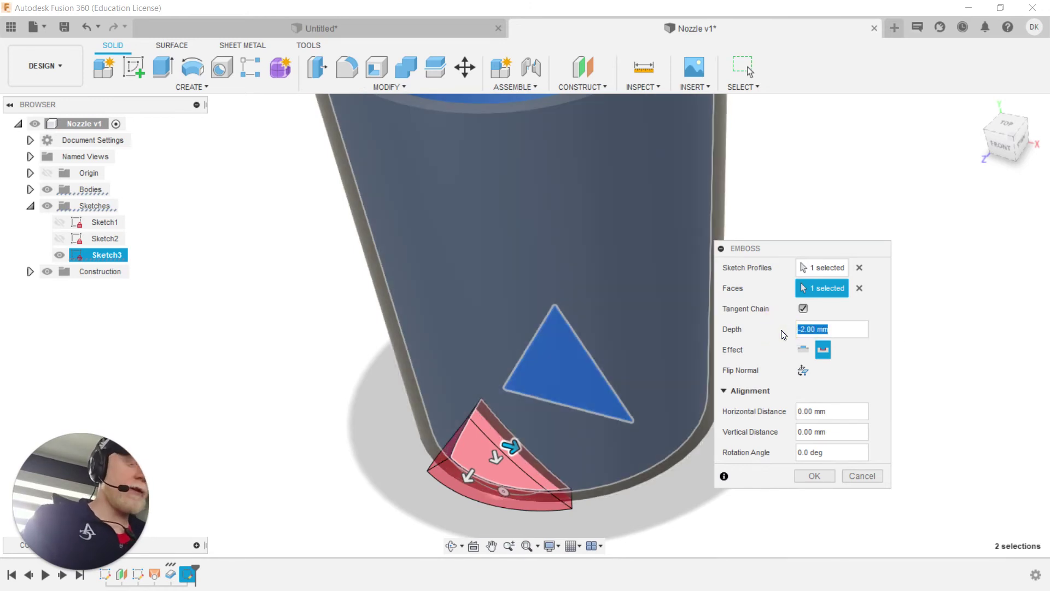
text(thickness)
key(Return)
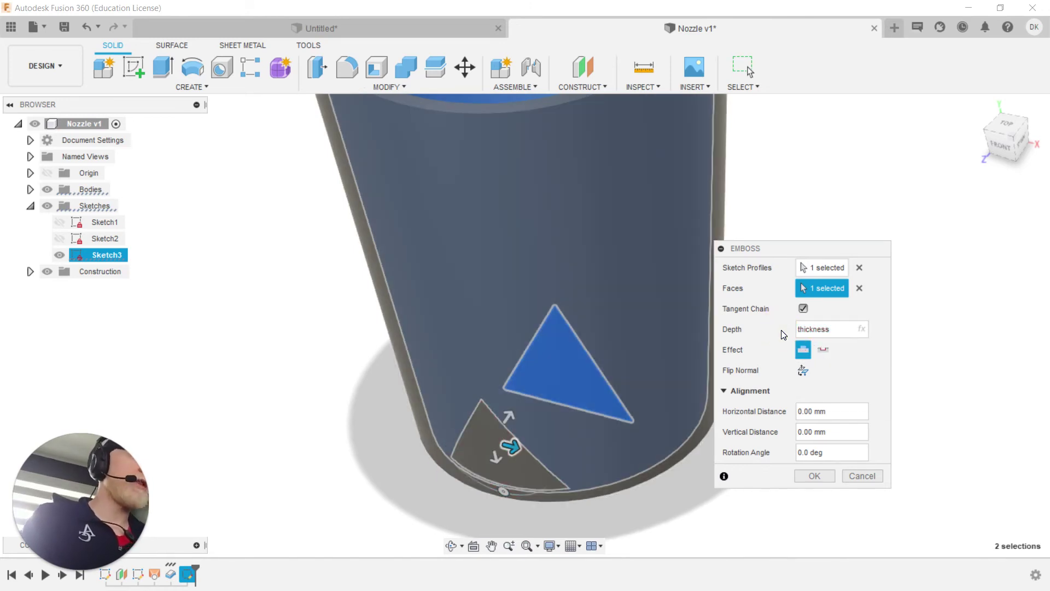
click(824, 350)
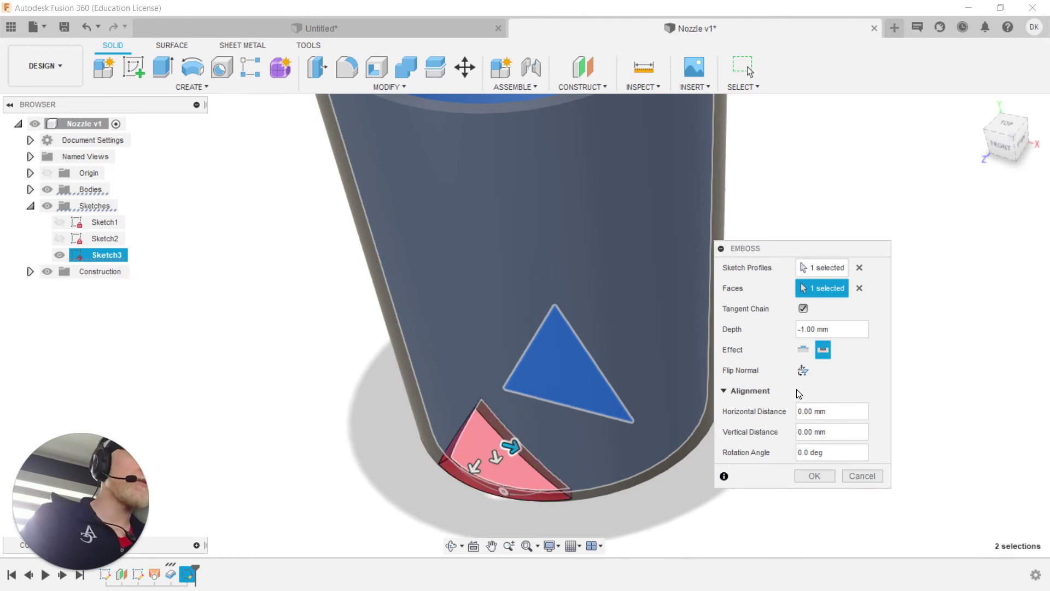